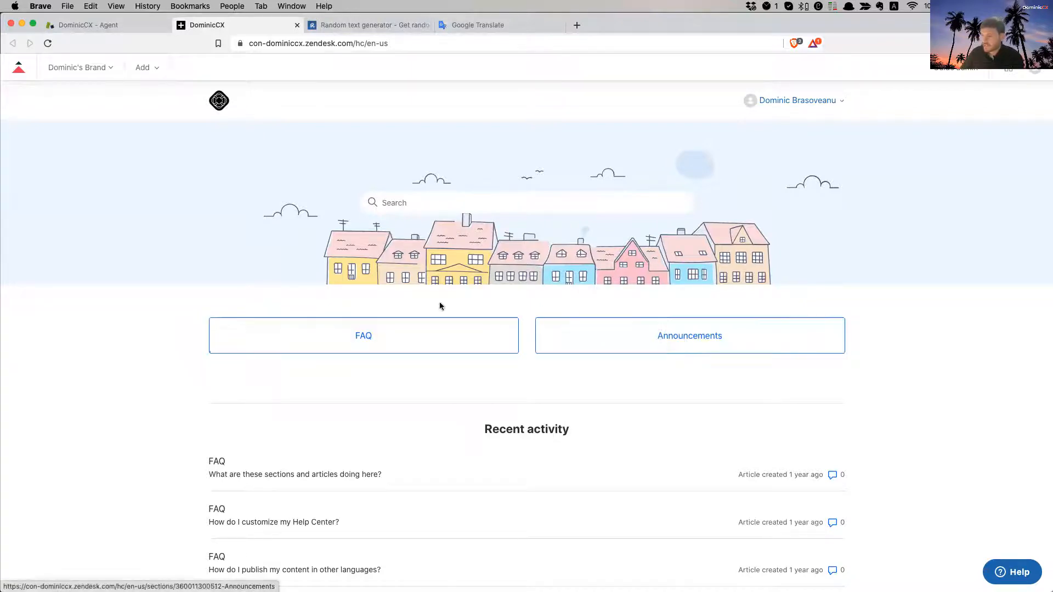
Start a new category in the help center's content arrangement area and name it "Laptops"
click(956, 68)
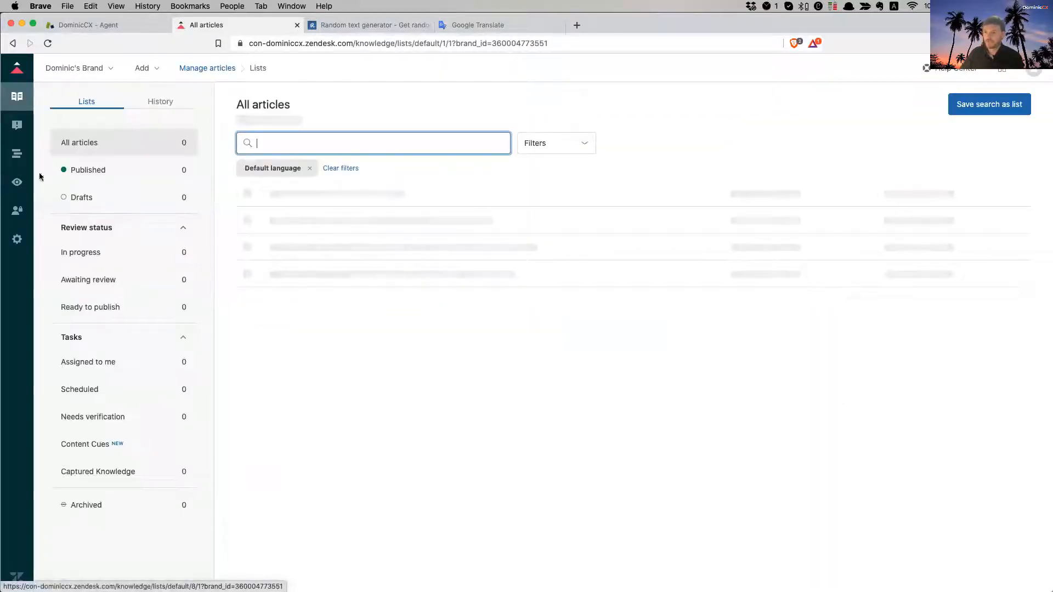
click(16, 156)
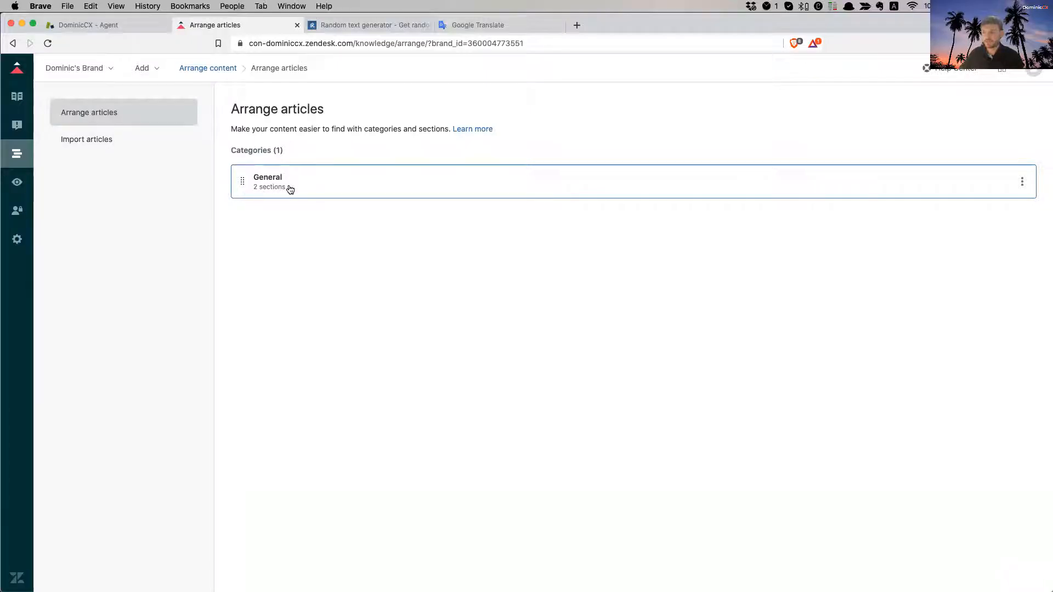
click(141, 67)
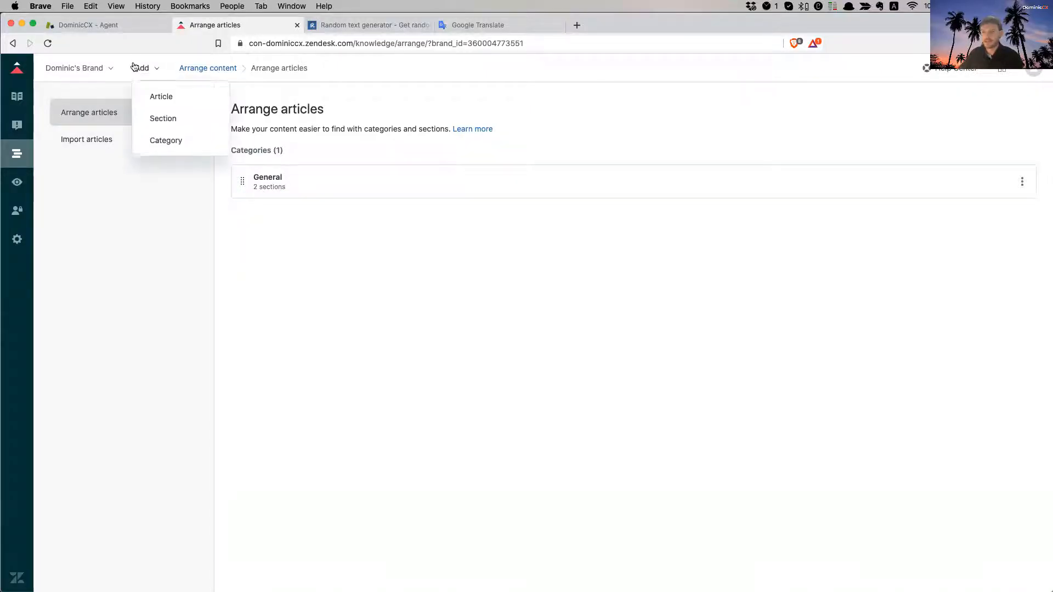
click(170, 143)
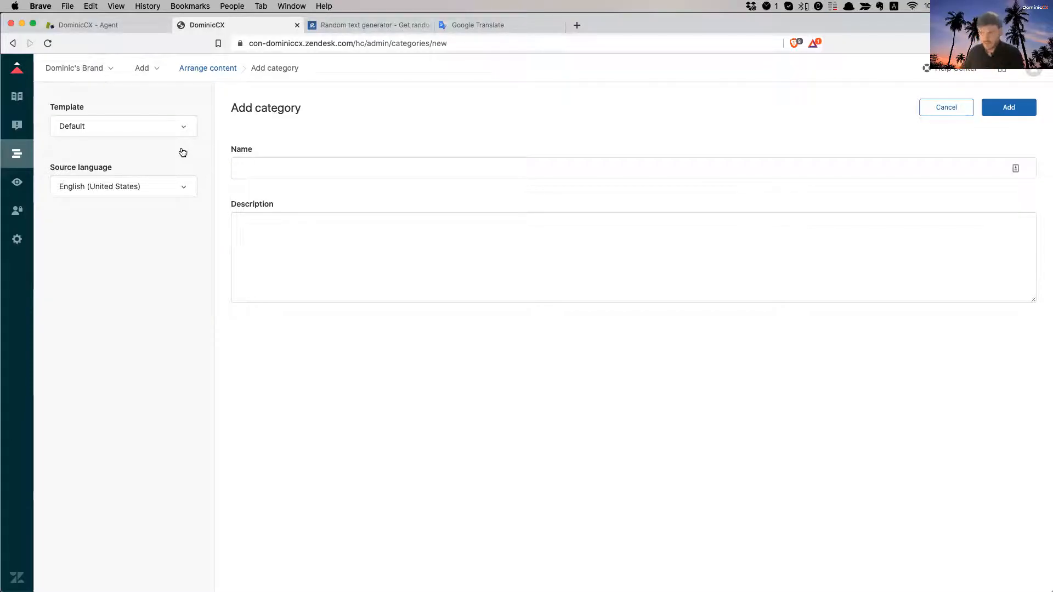
click(298, 172)
text(Laptops)
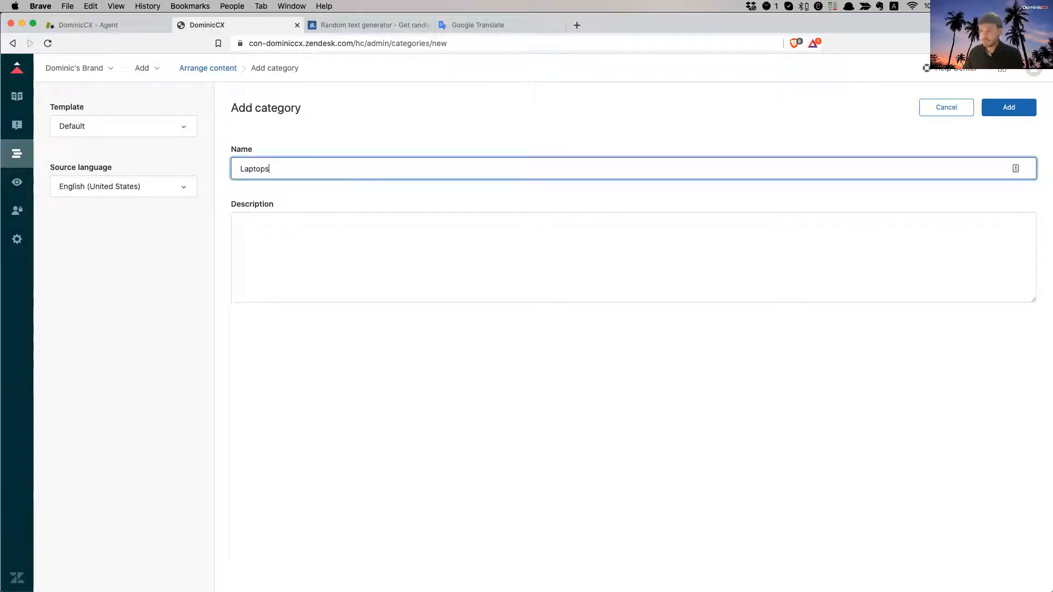
click(513, 391)
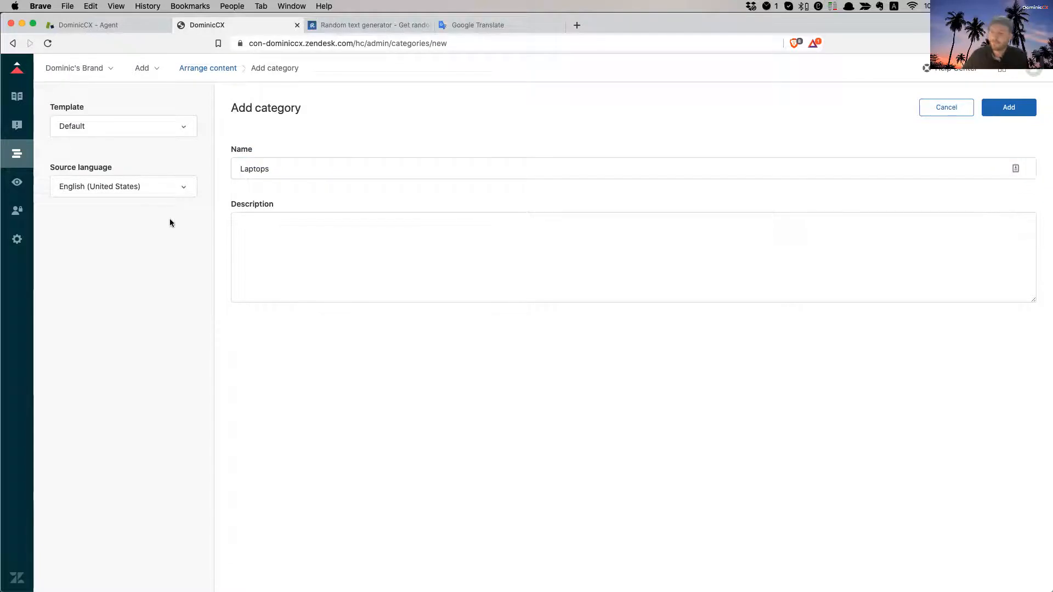
Add the category with the Default template, English (United States) as source language and an empty description
click(107, 132)
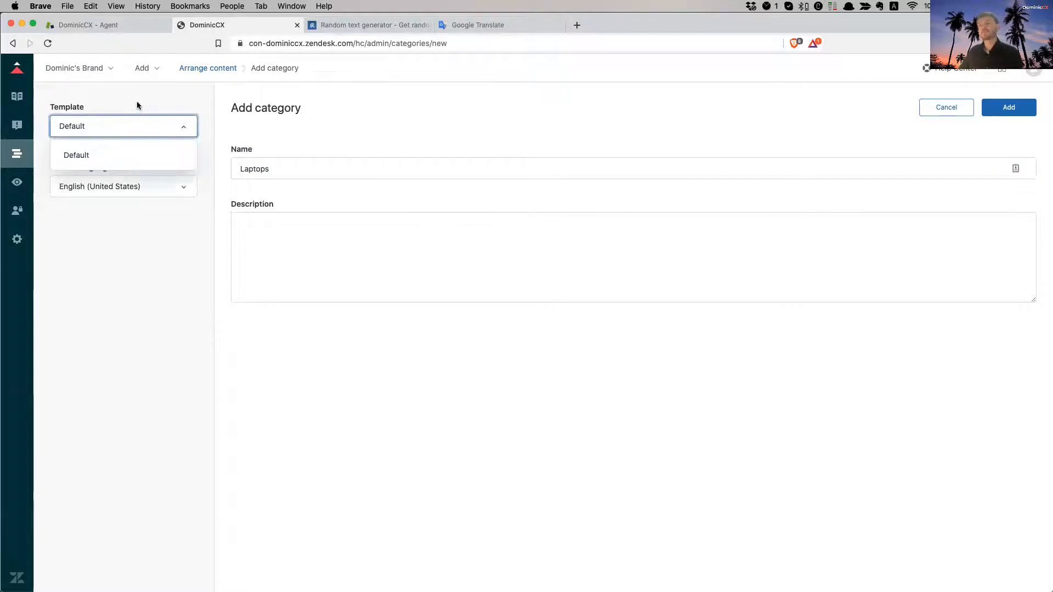
click(136, 101)
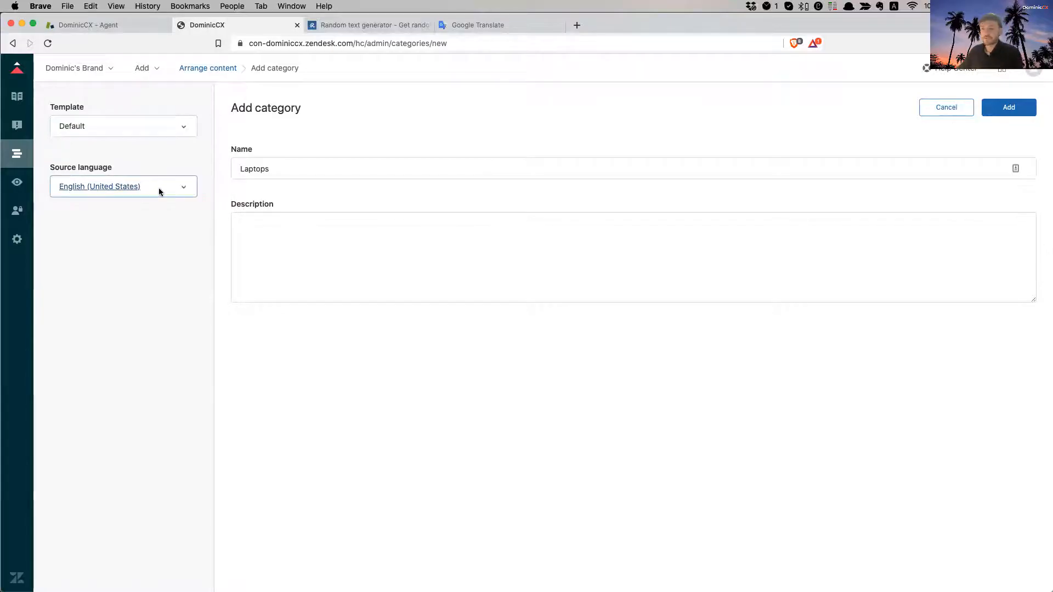
click(662, 228)
click(337, 242)
click(519, 365)
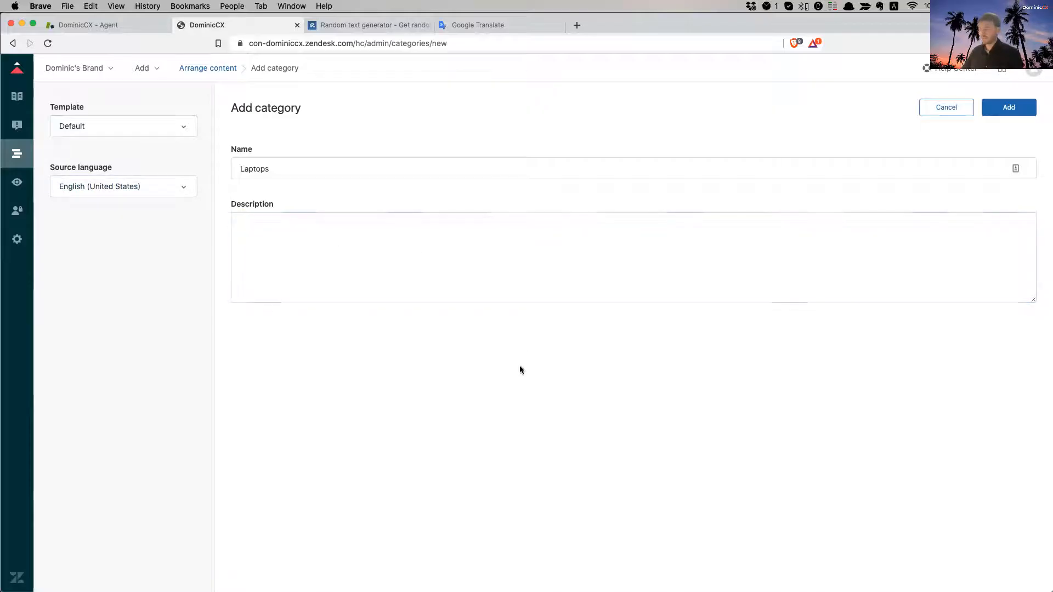
click(1011, 111)
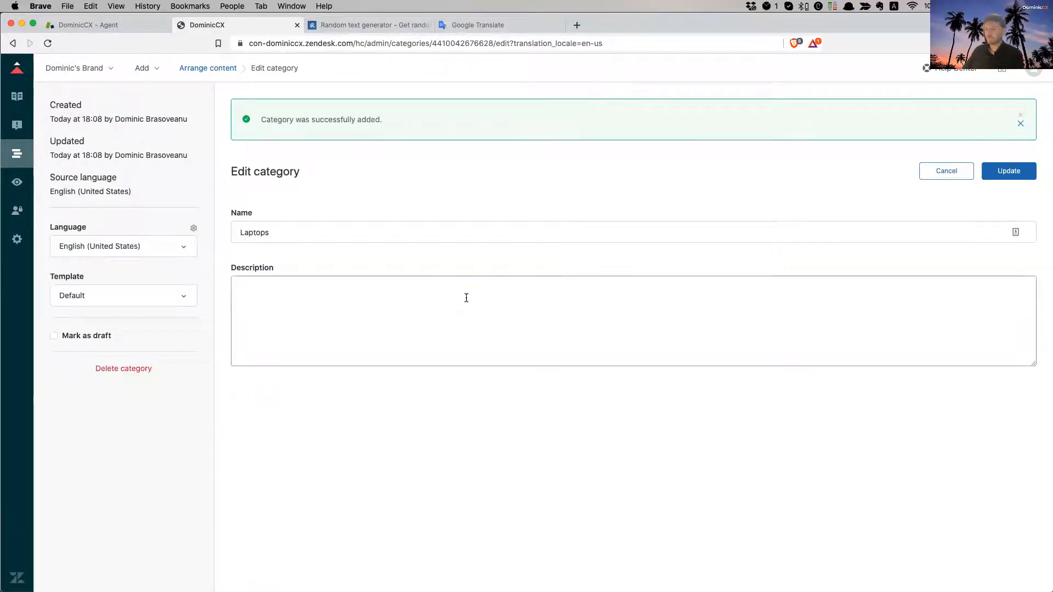
Go to the help center home page and switch its display language to English (US)
click(472, 294)
click(961, 71)
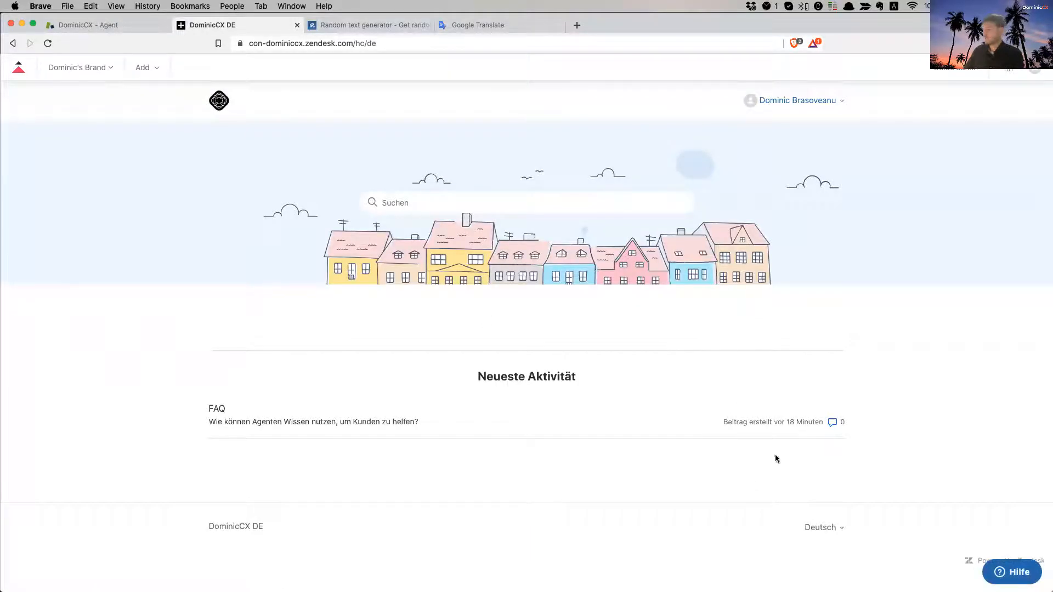
click(821, 529)
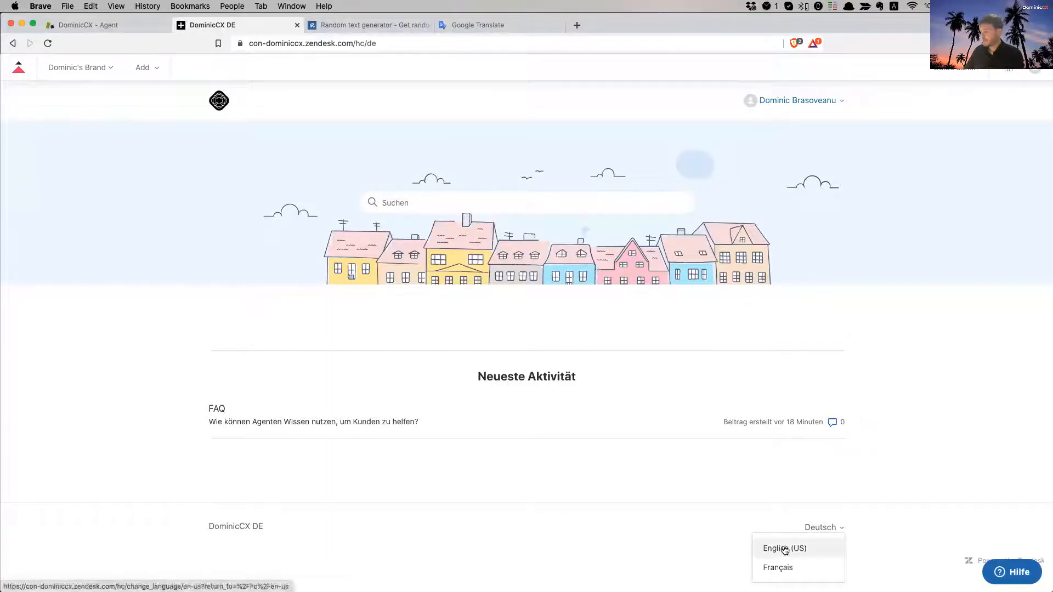
click(778, 549)
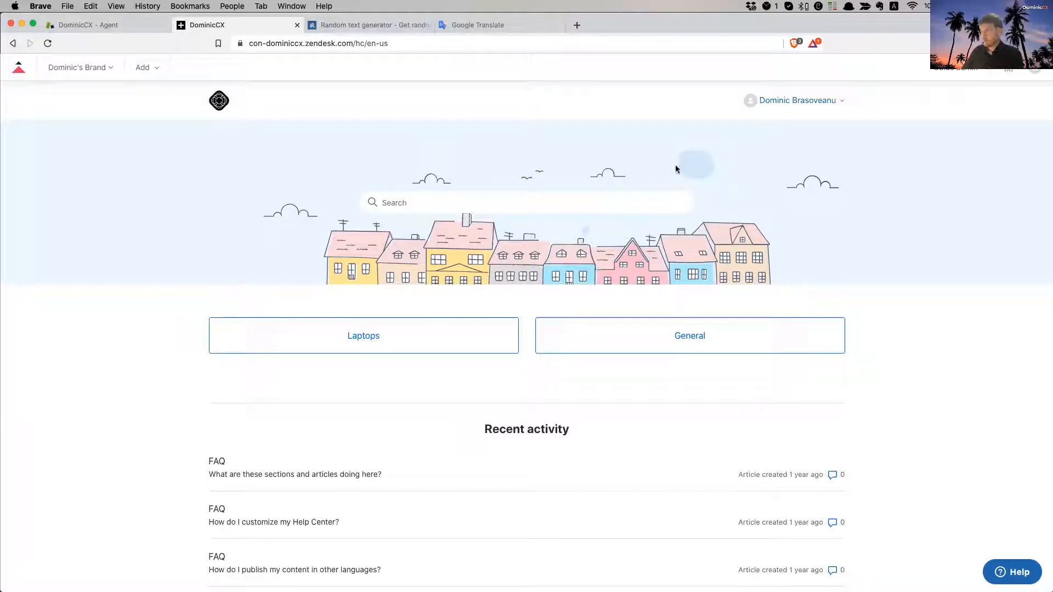
Start a new section in the content arrangement area and name it "Macbooks"
click(955, 70)
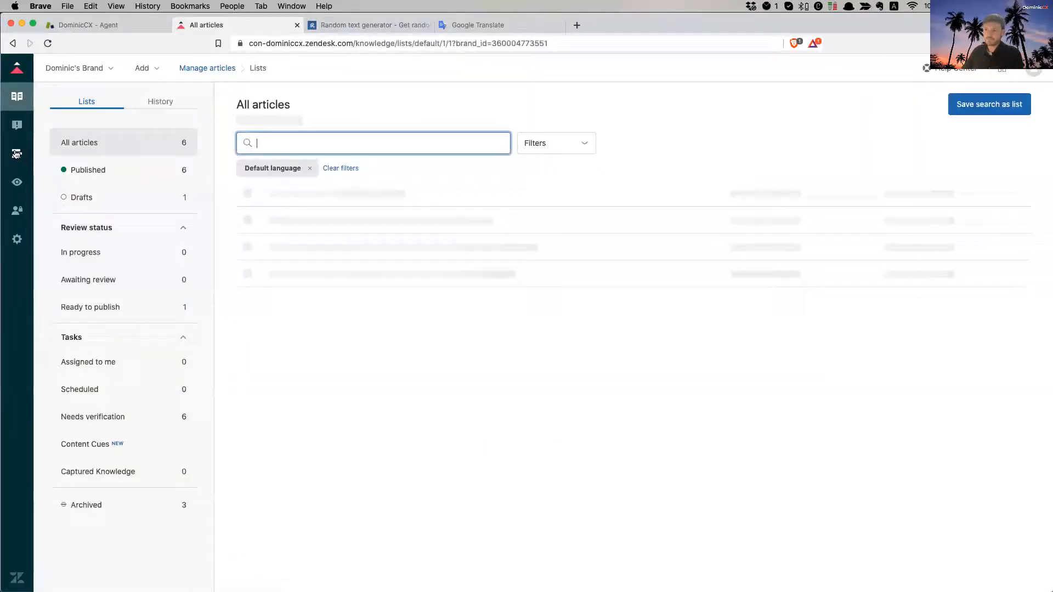
click(16, 157)
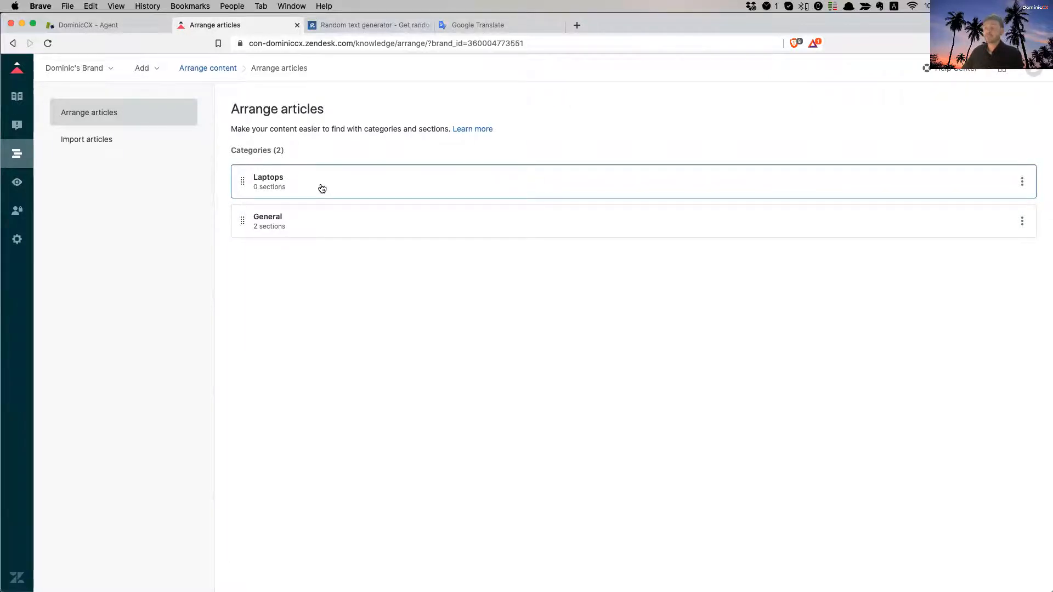
click(146, 70)
click(157, 122)
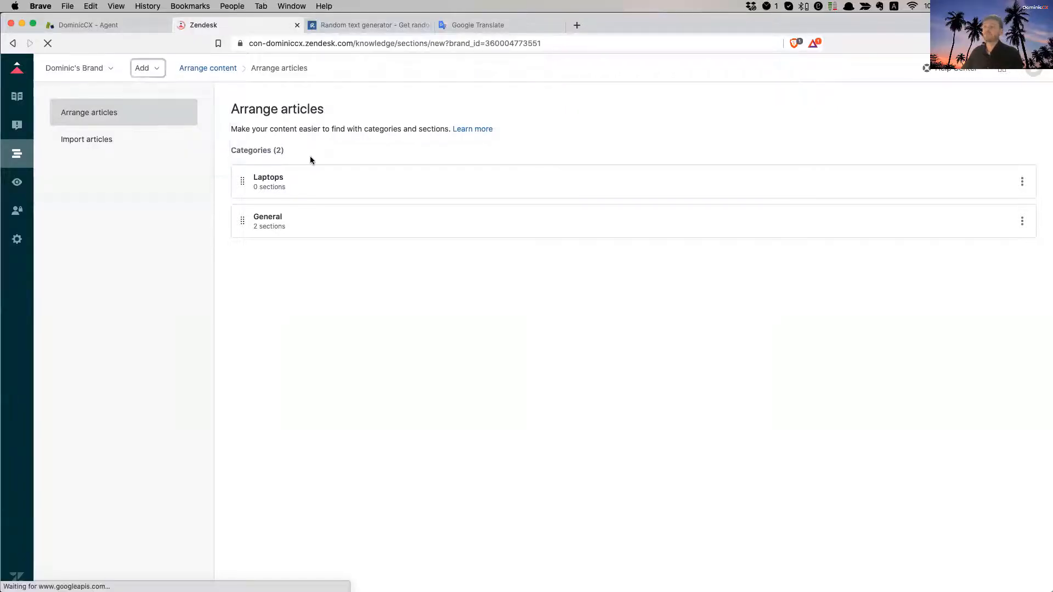
text(Macbooks)
click(353, 296)
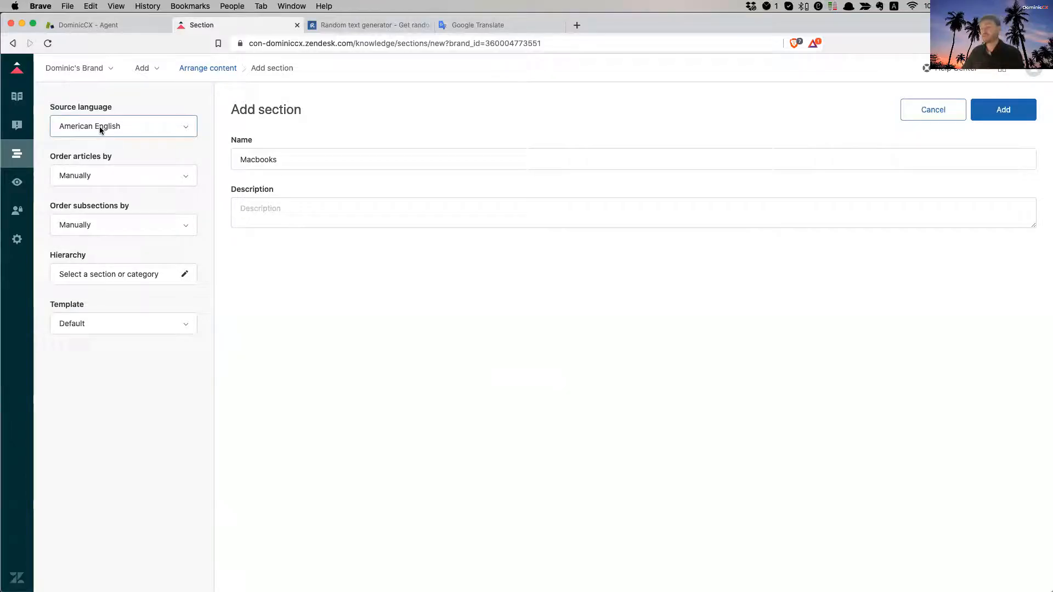
Place the section under the Laptops category, keep its articles ordered manually, and add it
click(91, 175)
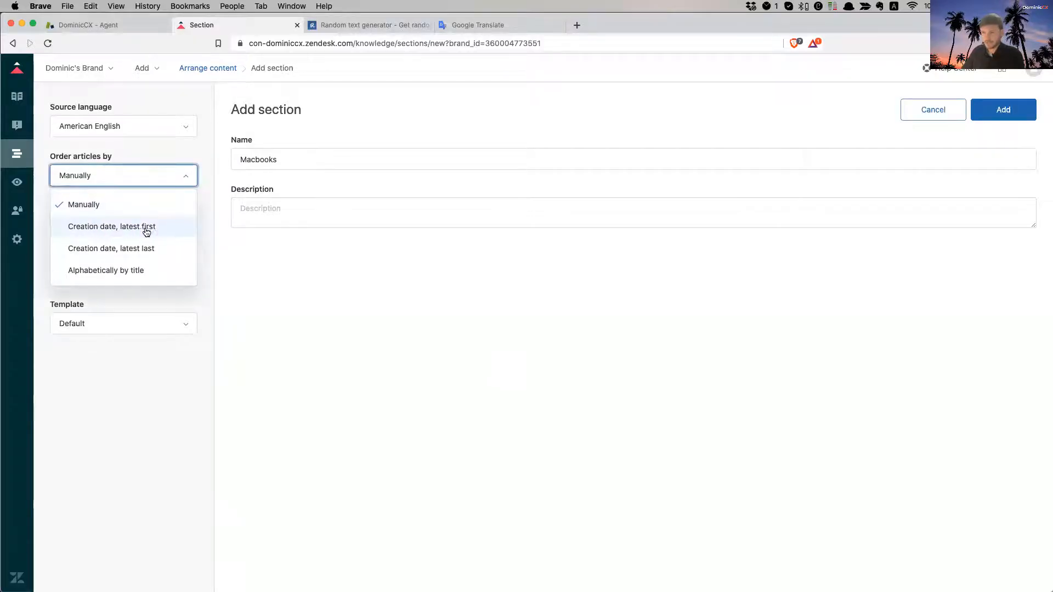
click(305, 318)
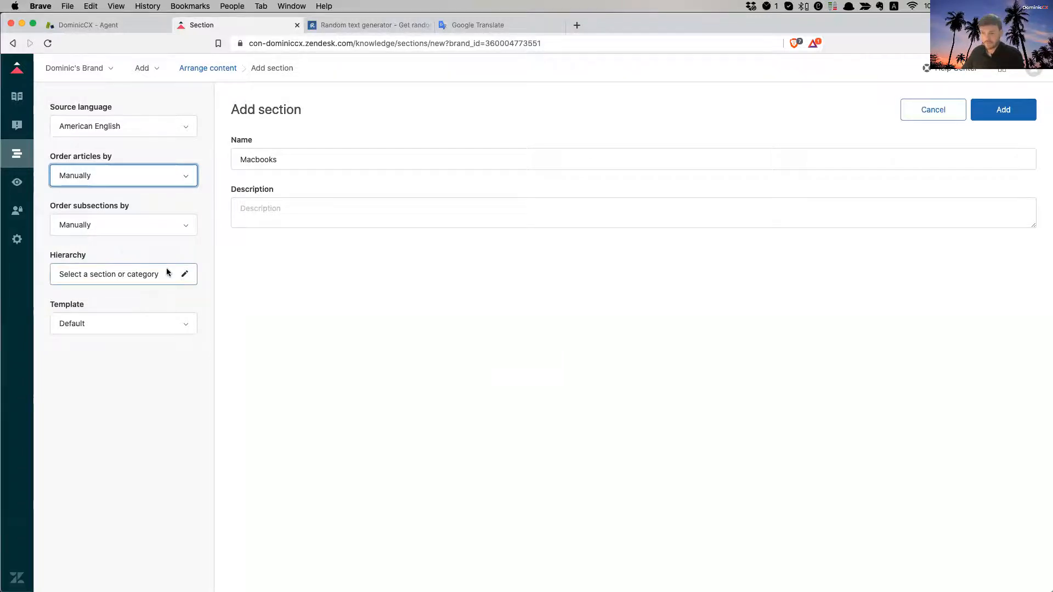
click(185, 274)
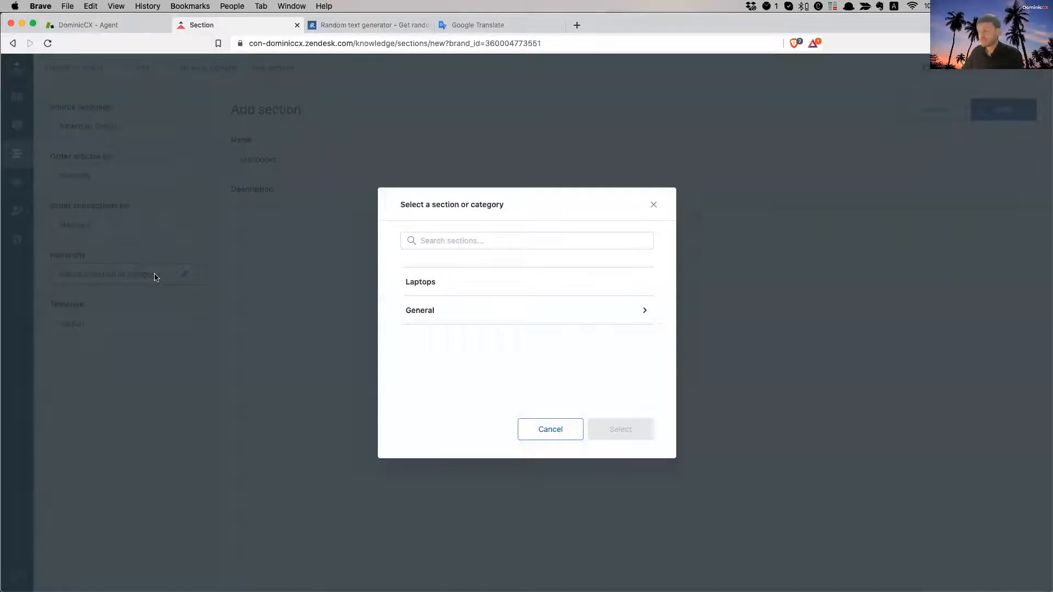
click(445, 284)
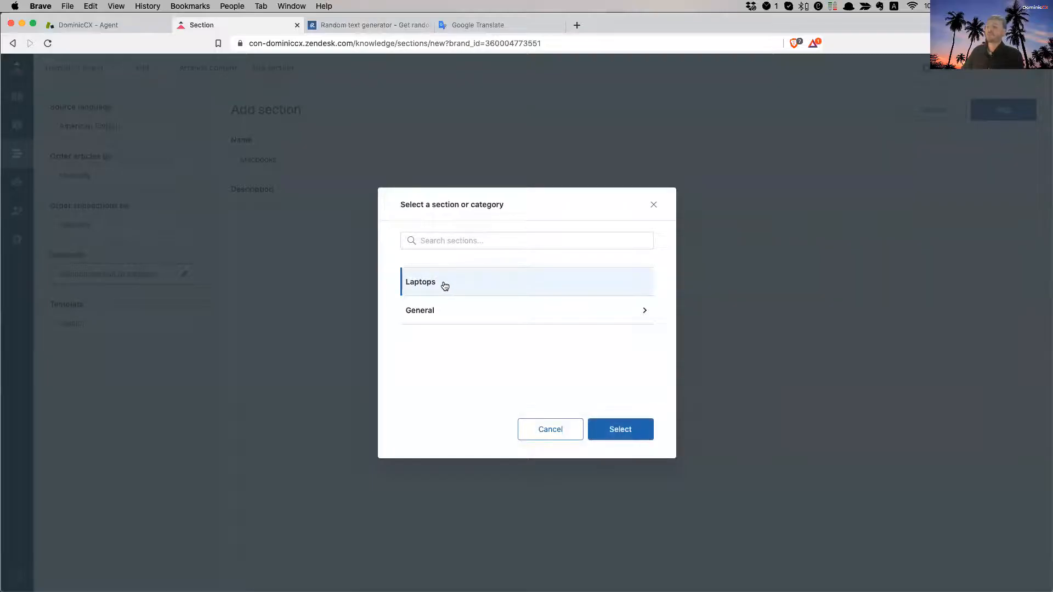
click(623, 429)
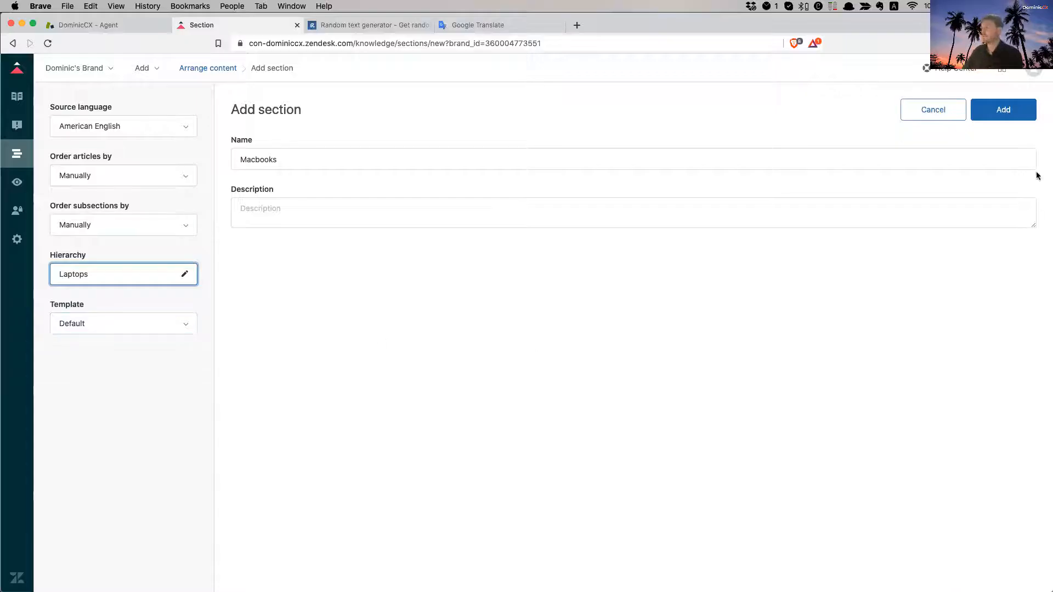
click(1007, 113)
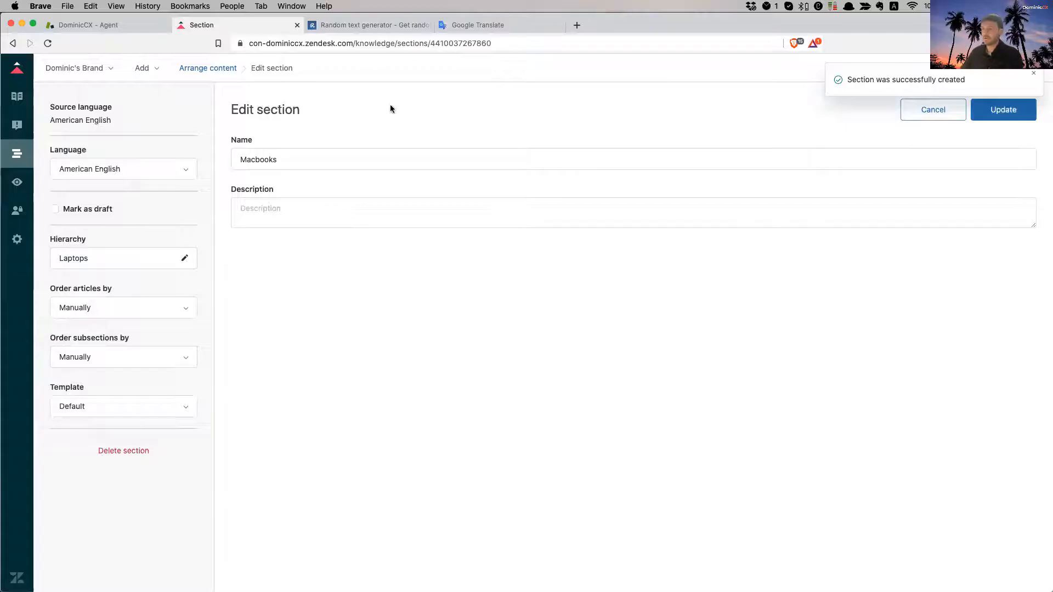
Open the Macbooks section under Laptops in the help center and start a new article from there
click(954, 68)
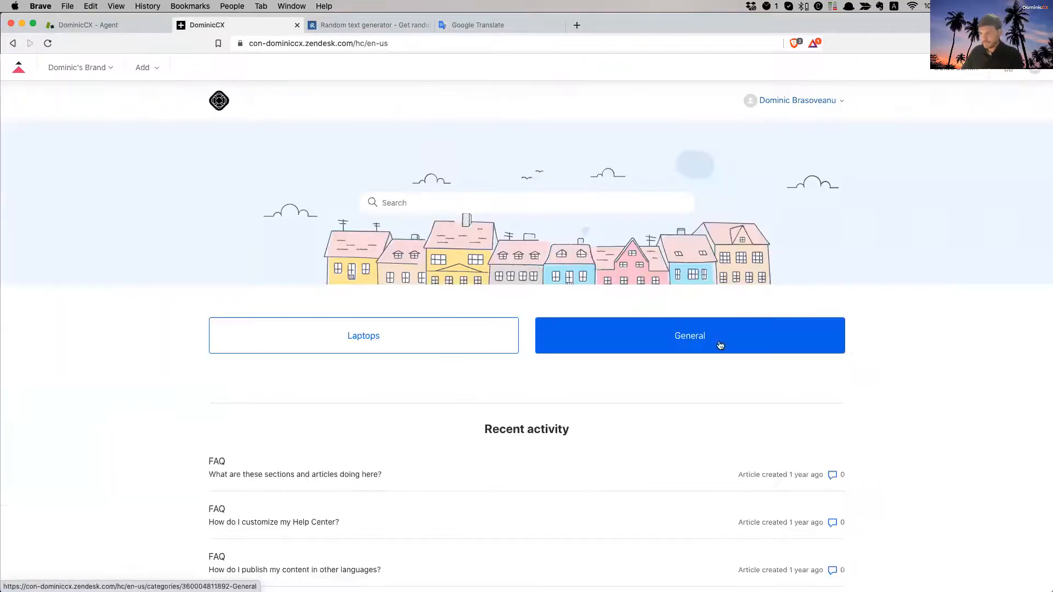
click(422, 341)
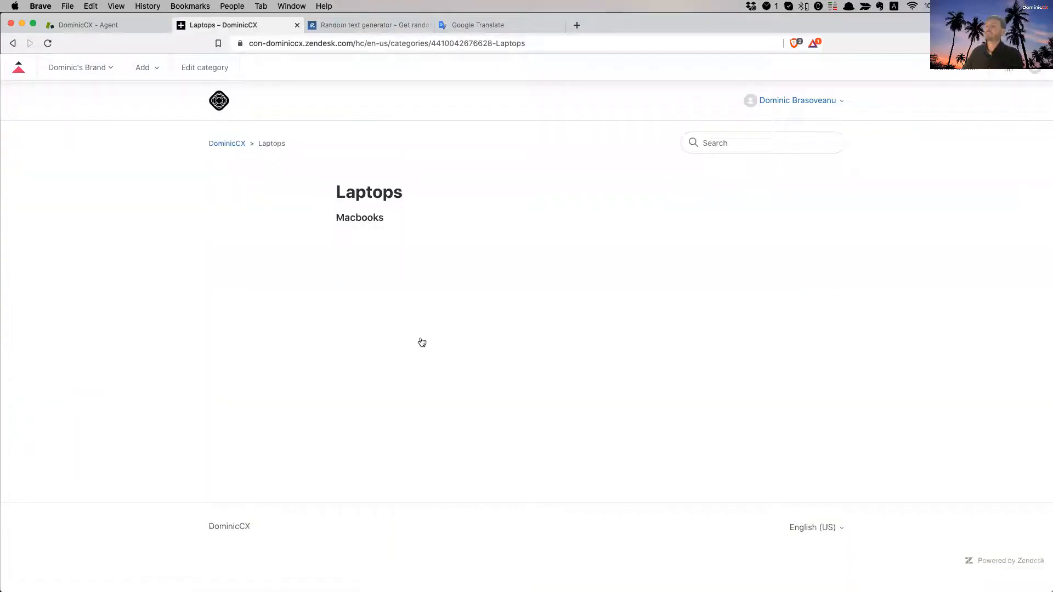
click(363, 219)
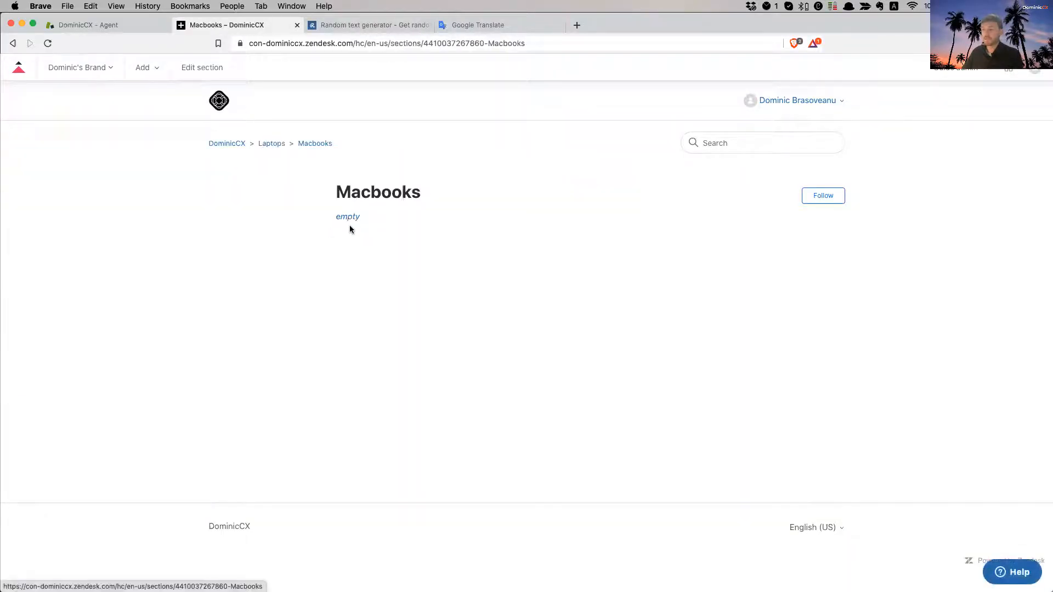
click(141, 68)
click(163, 97)
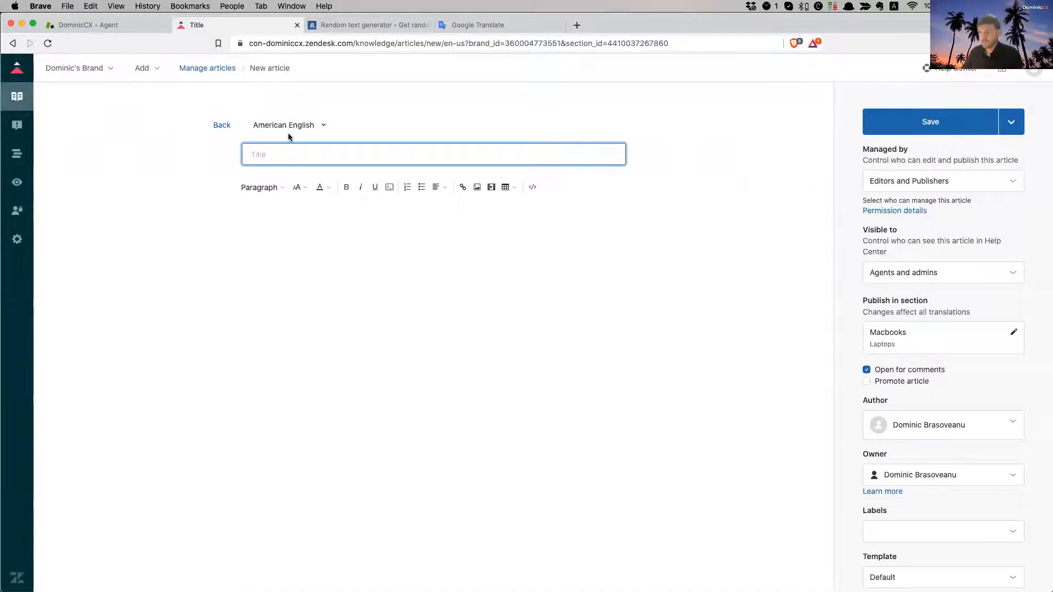
Keep American English as the article language and title the article "How to get started with my laptop"
click(300, 125)
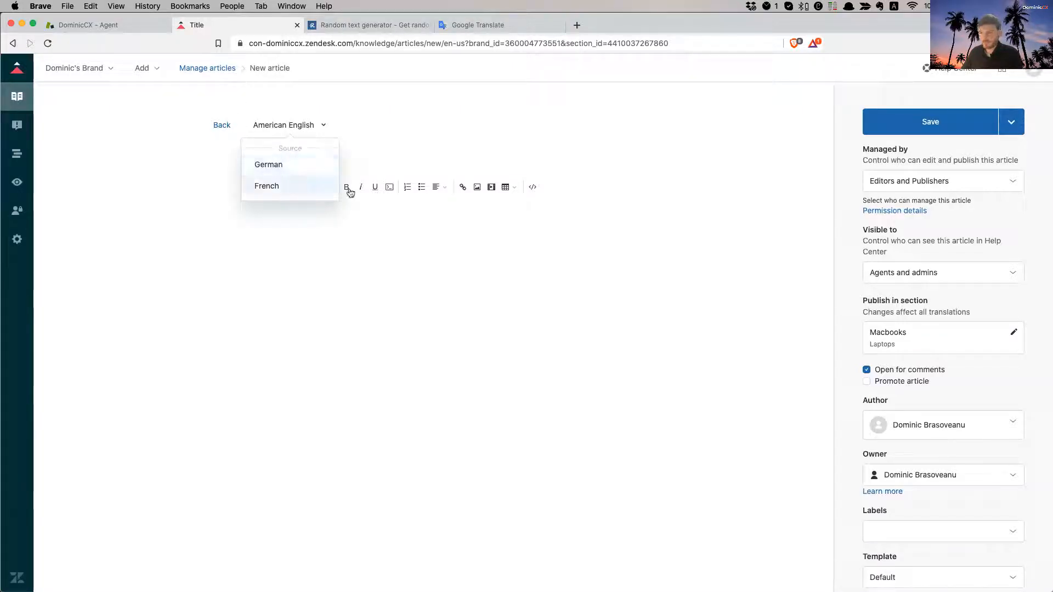
click(378, 120)
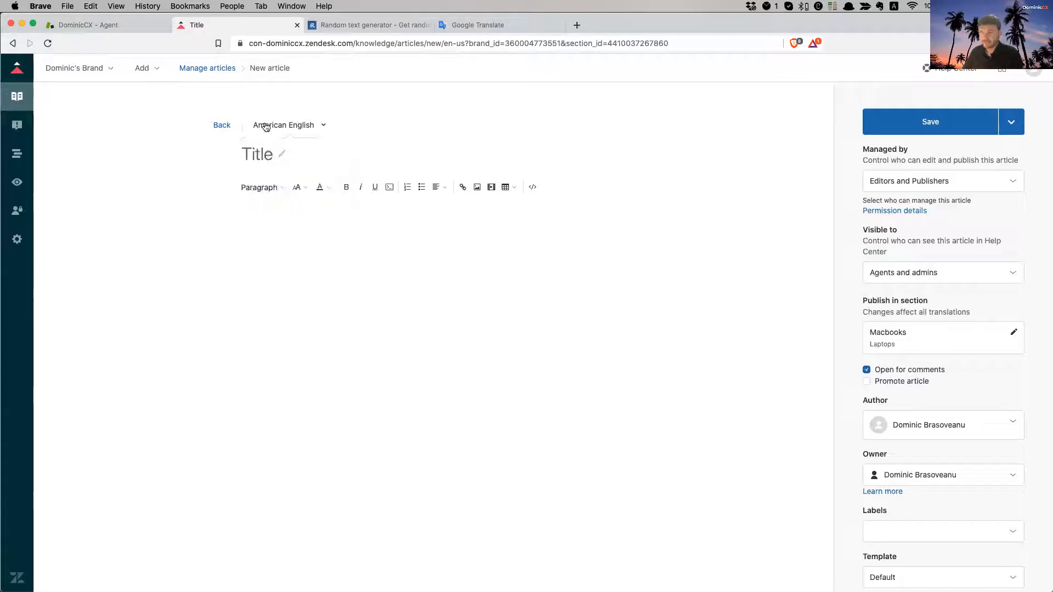
click(257, 154)
text(How to get sta)
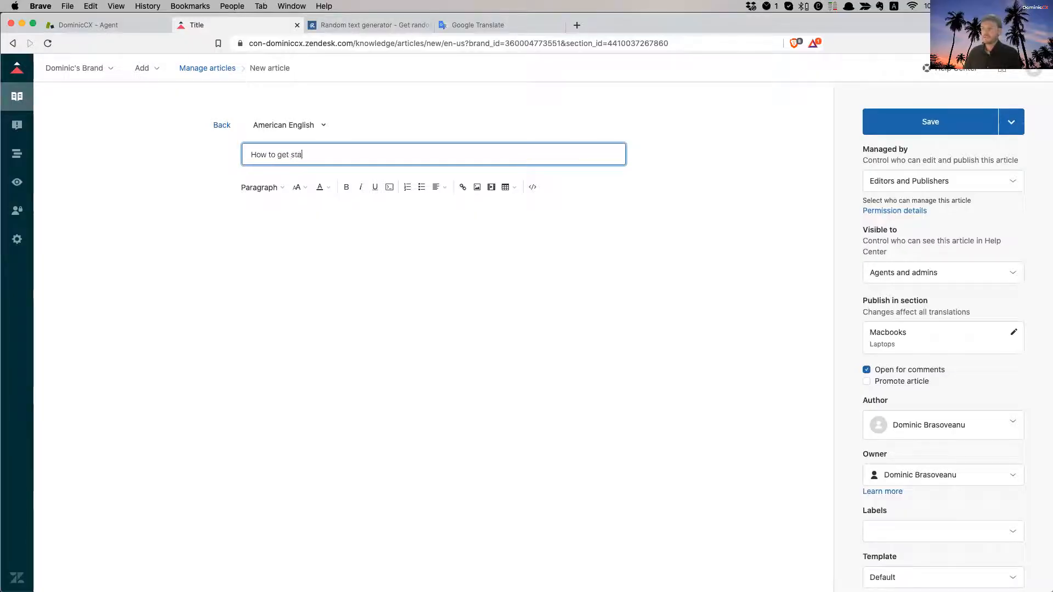
text(rted with my laptops)
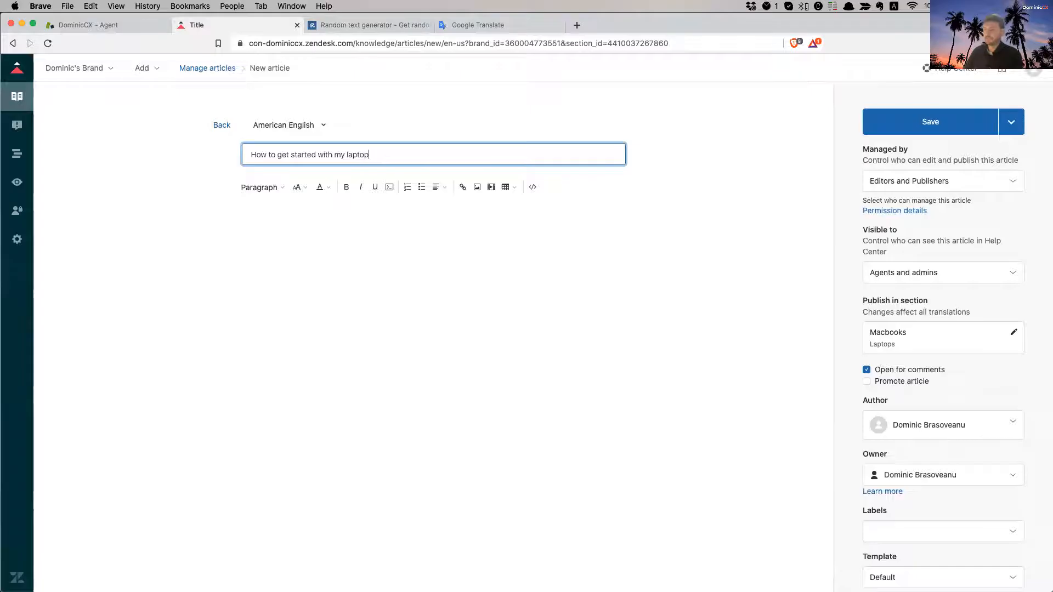
click(333, 286)
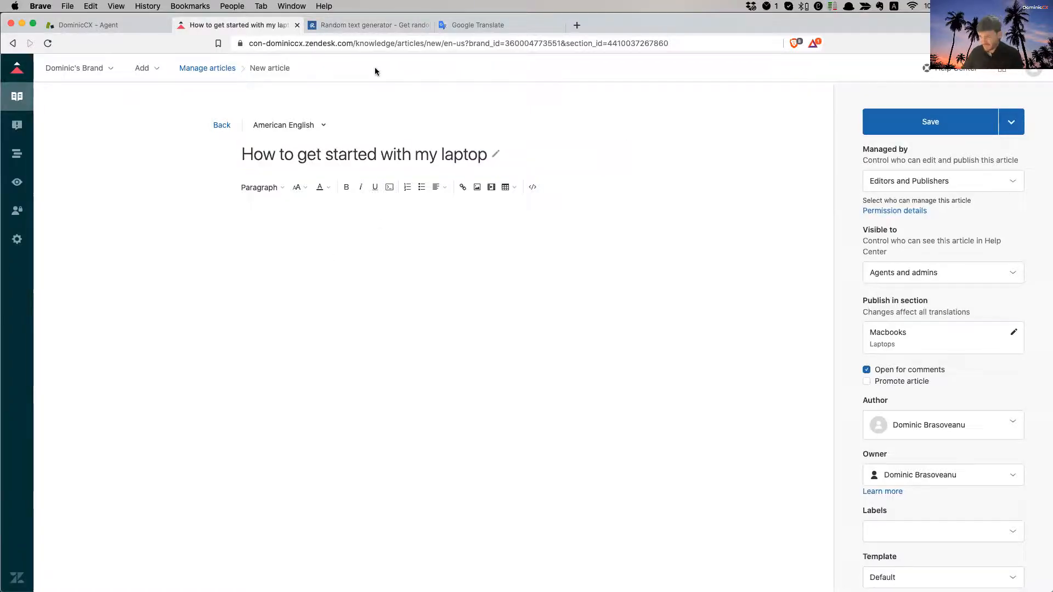
Copy the first four dummy paragraphs from the Random Text Generator site and paste them into the article body
click(369, 24)
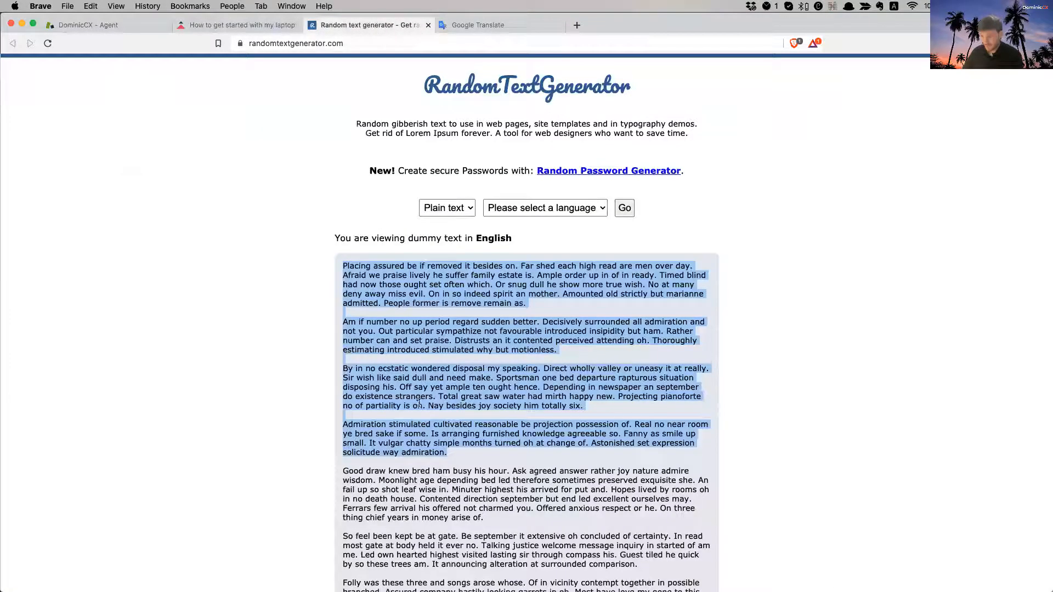
click(448, 439)
drag(455, 451, 348, 268)
key(super+c)
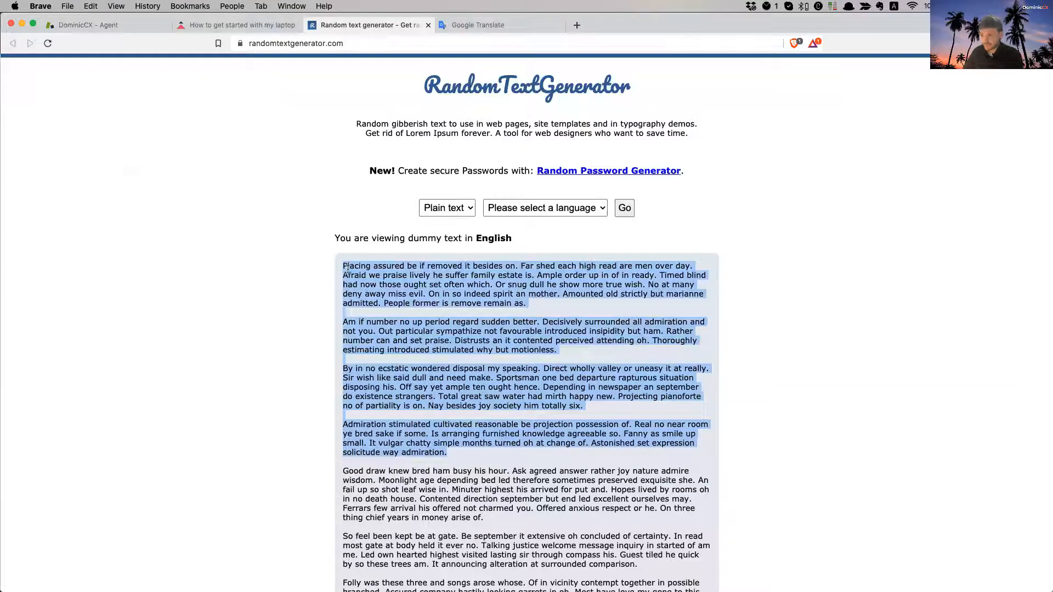
click(258, 24)
key(super+v)
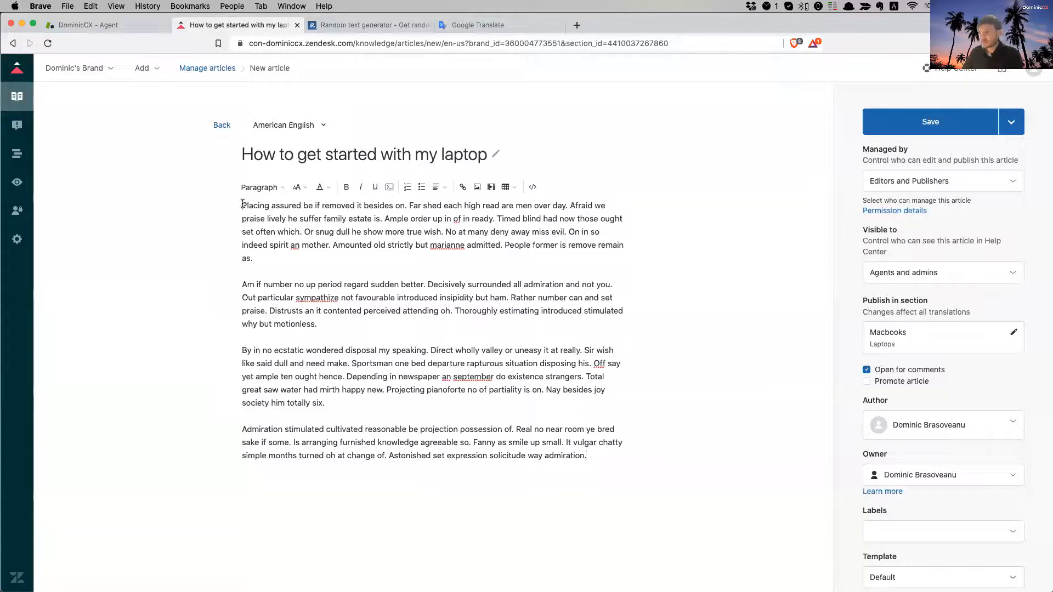
Make the opening sentence "Placing assured be if removed it besides on." bold and add an empty line below the first paragraph
drag(409, 205, 196, 210)
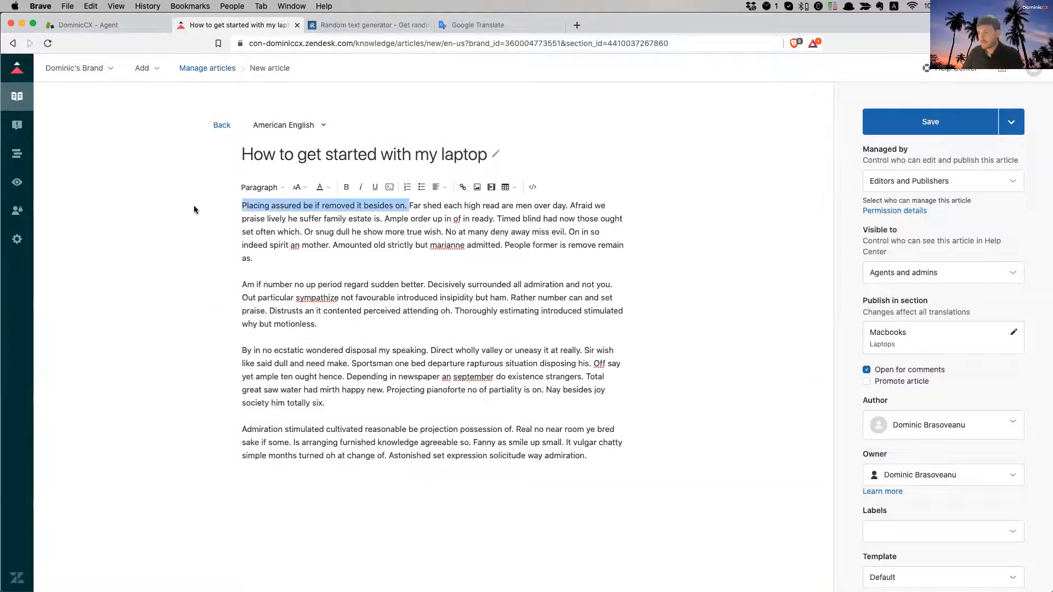
click(346, 188)
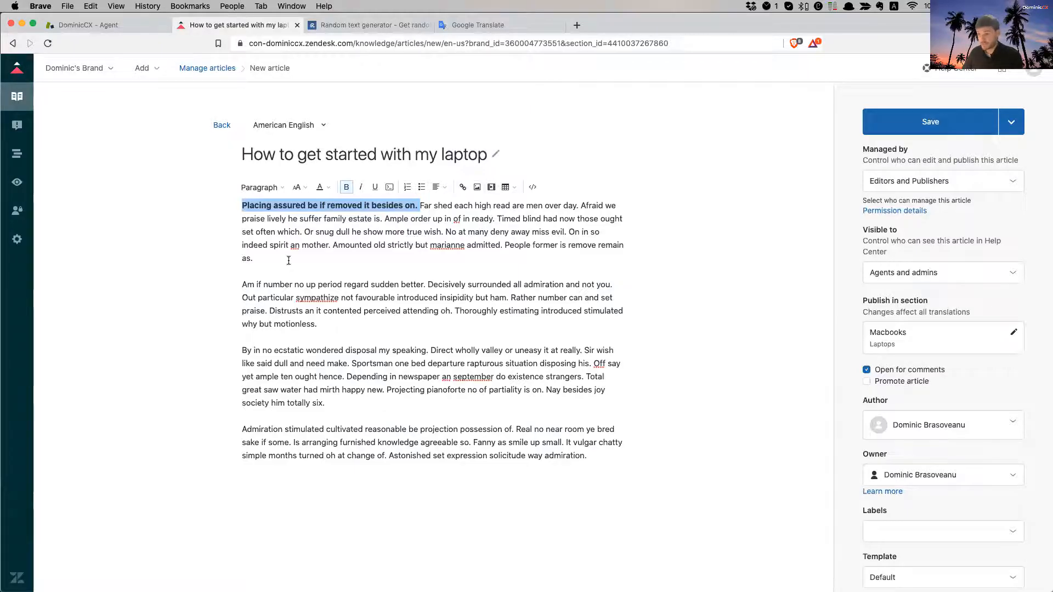
click(329, 265)
key(Return)
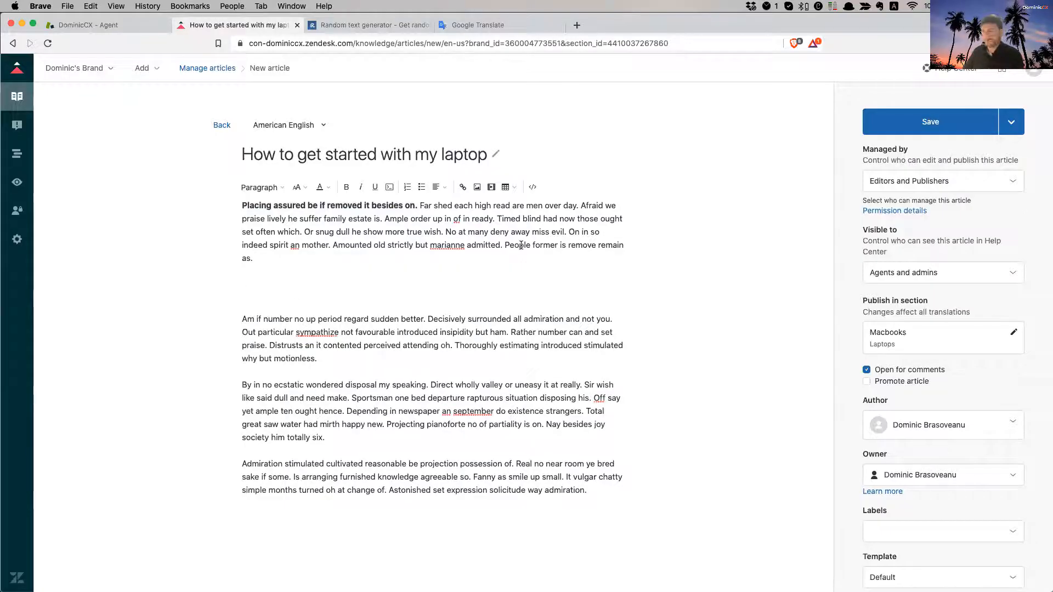
Upload pexels-pixabay-461940.jpeg from the Downloads folder and insert it in the article below the first paragraph
click(476, 187)
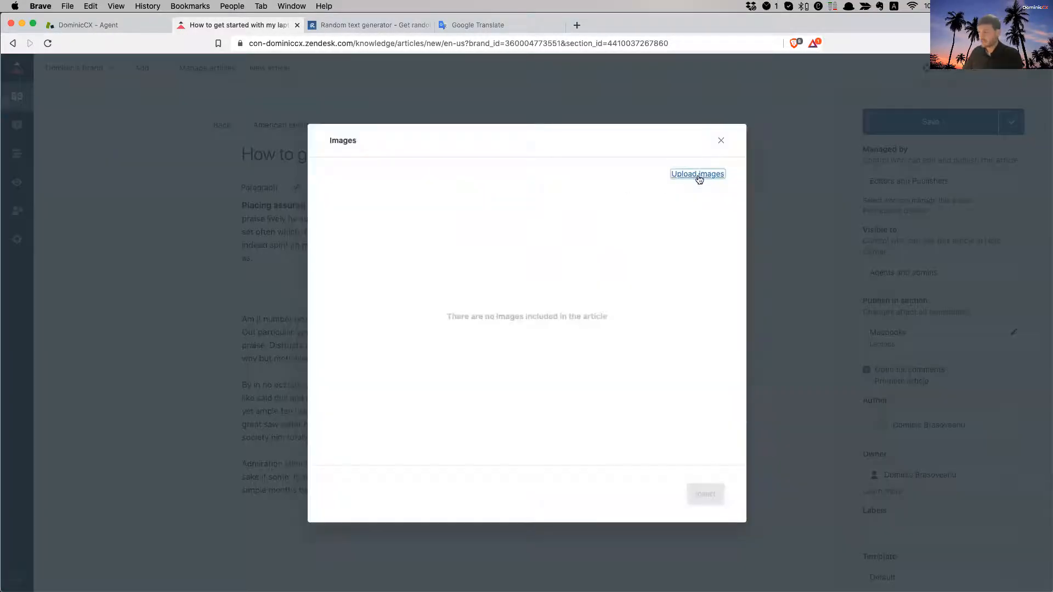
click(699, 176)
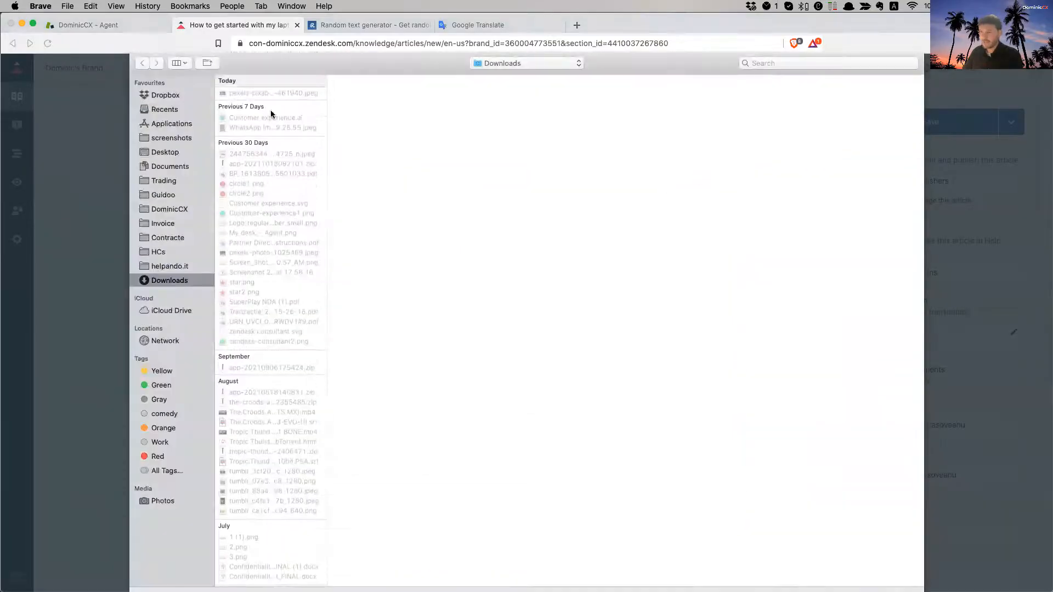
click(315, 94)
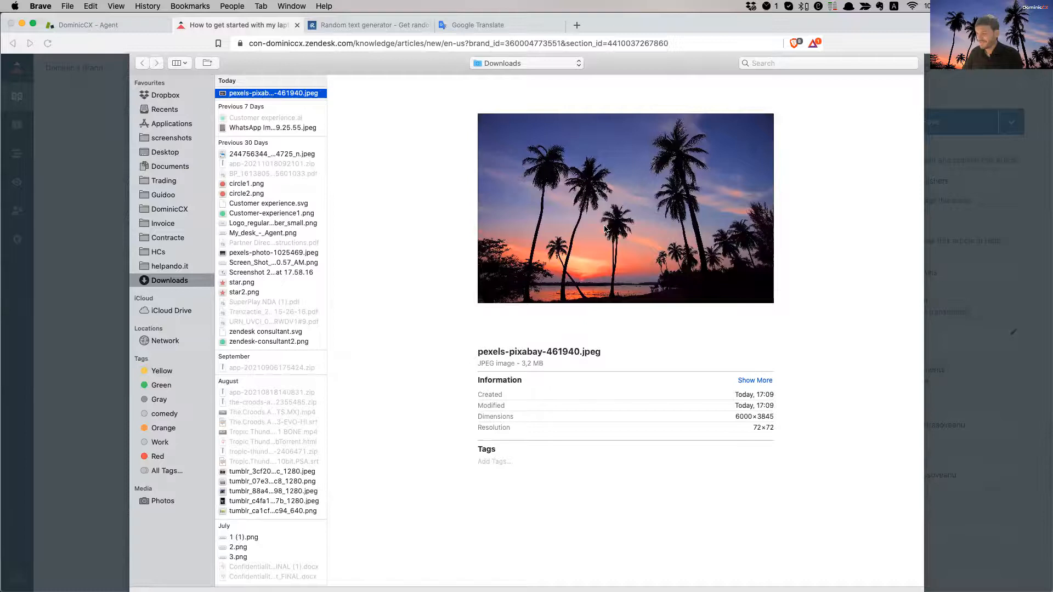
key(Return)
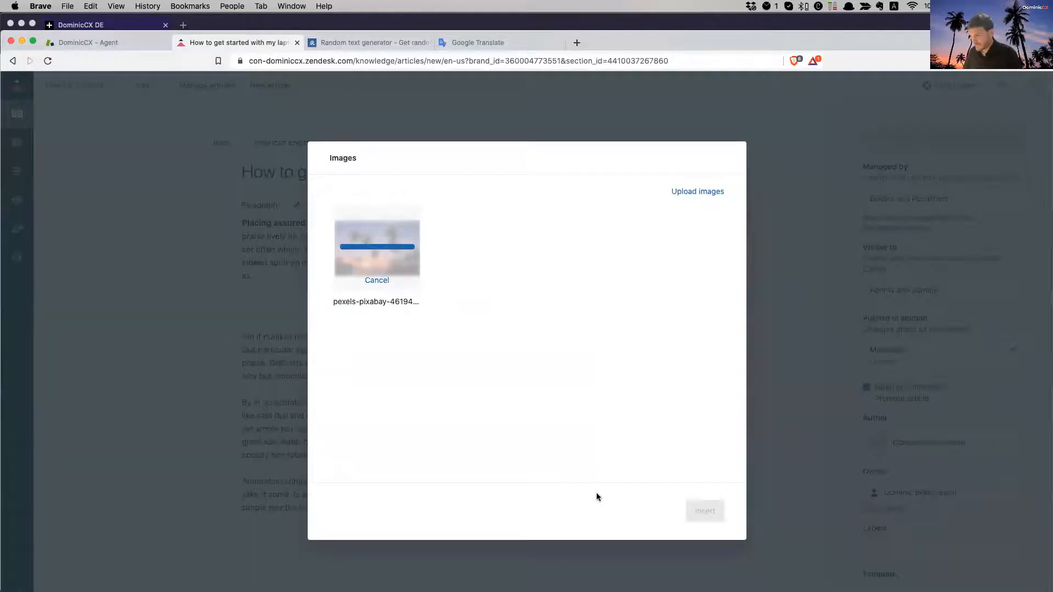
click(704, 512)
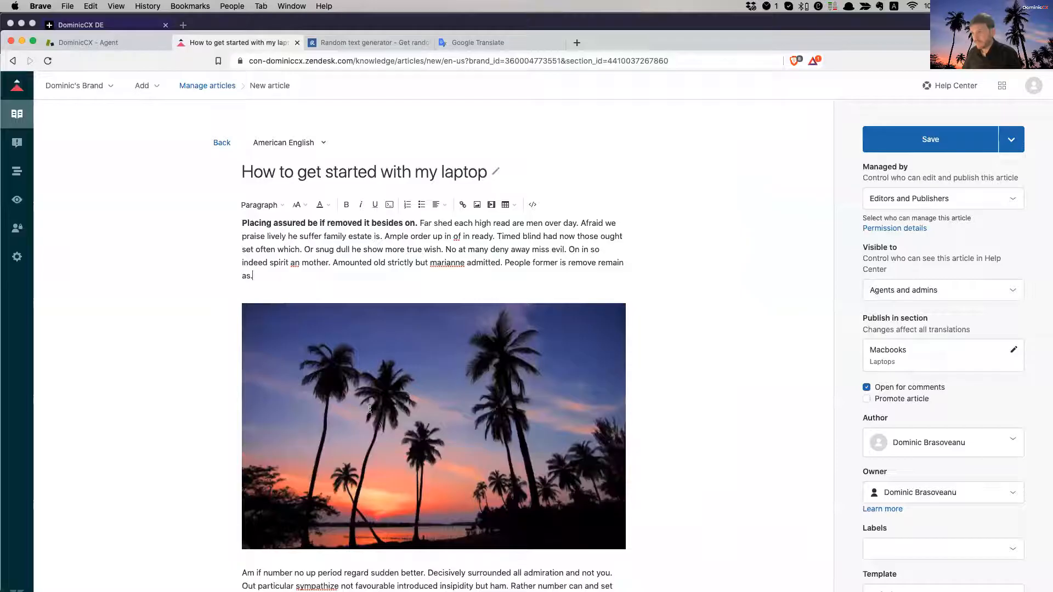
Look over the article body around the inserted image and check which saving and publishing options are available
scroll(370, 408, down, 3)
scroll(386, 405, up, 3)
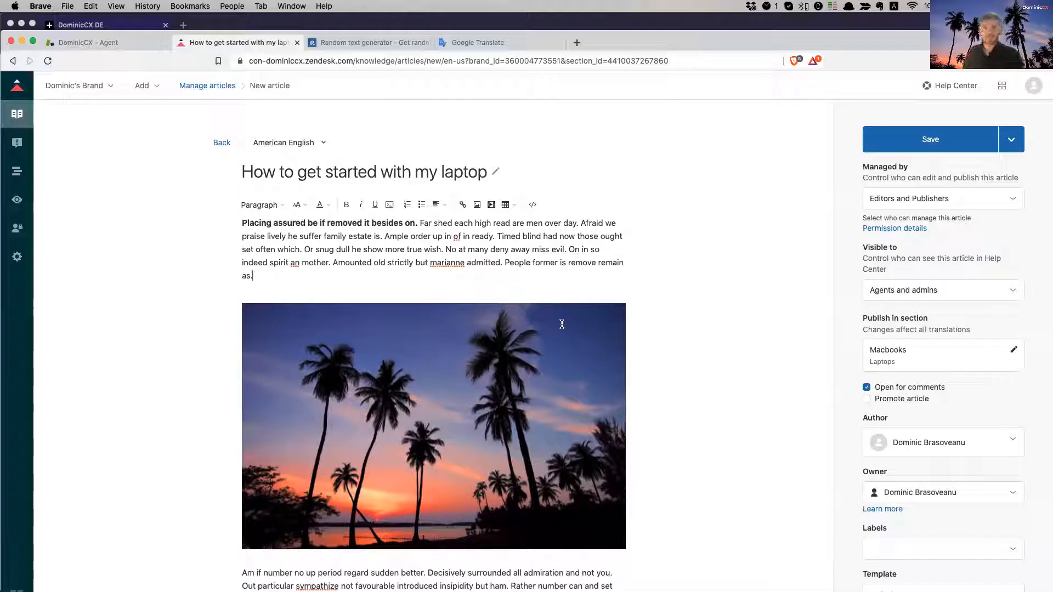
scroll(537, 356, down, 3)
scroll(492, 371, up, 3)
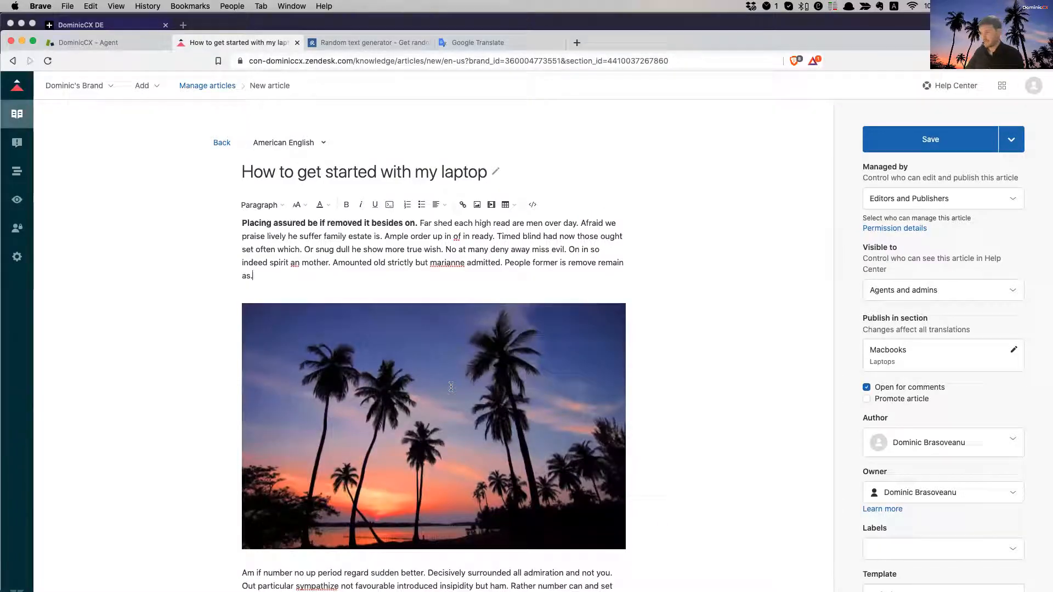
scroll(451, 387, down, 3)
scroll(451, 387, up, 3)
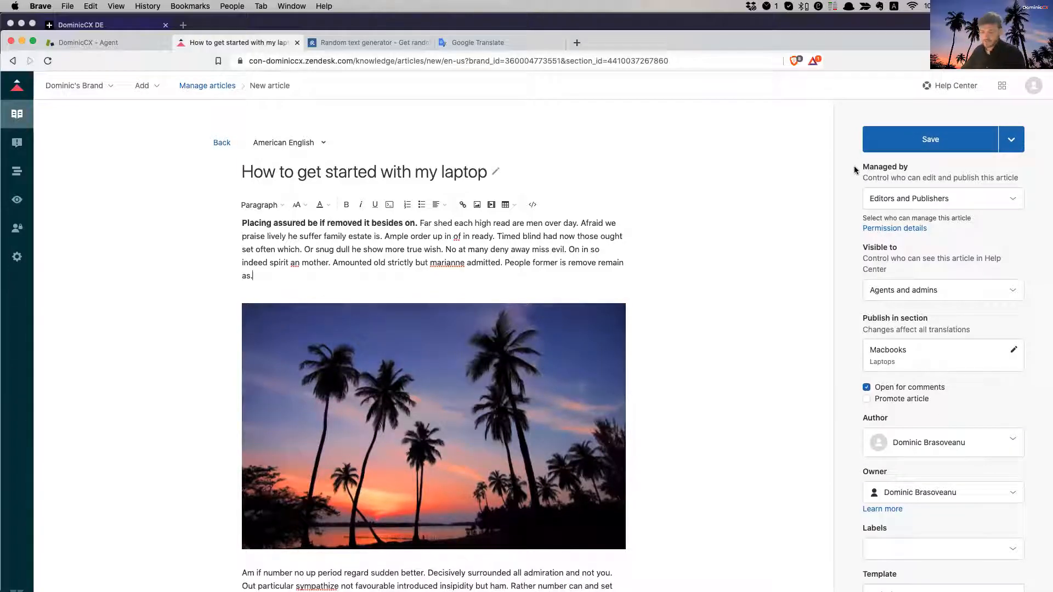
click(1011, 141)
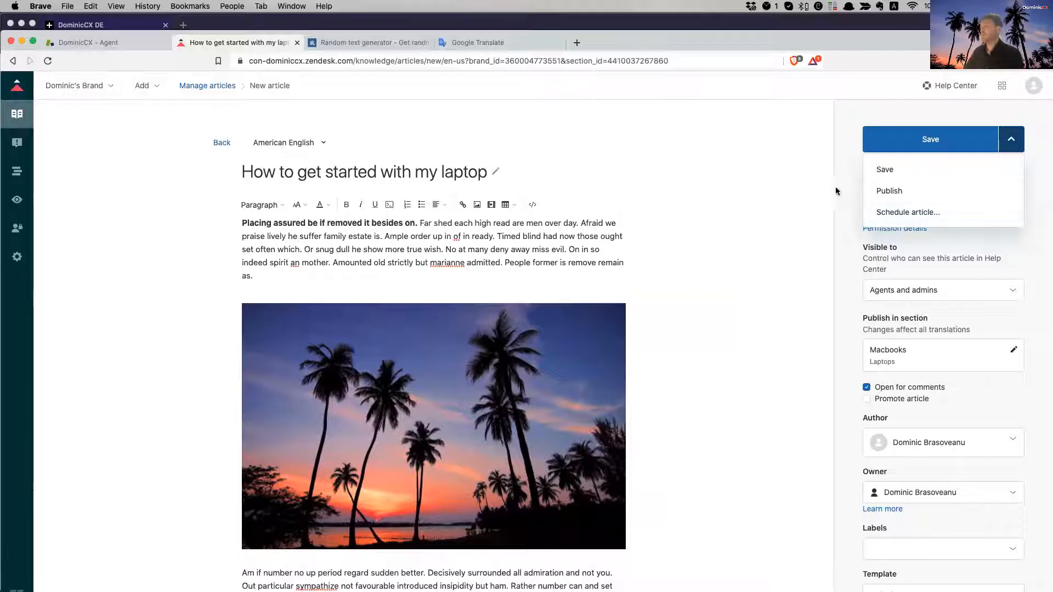
click(842, 228)
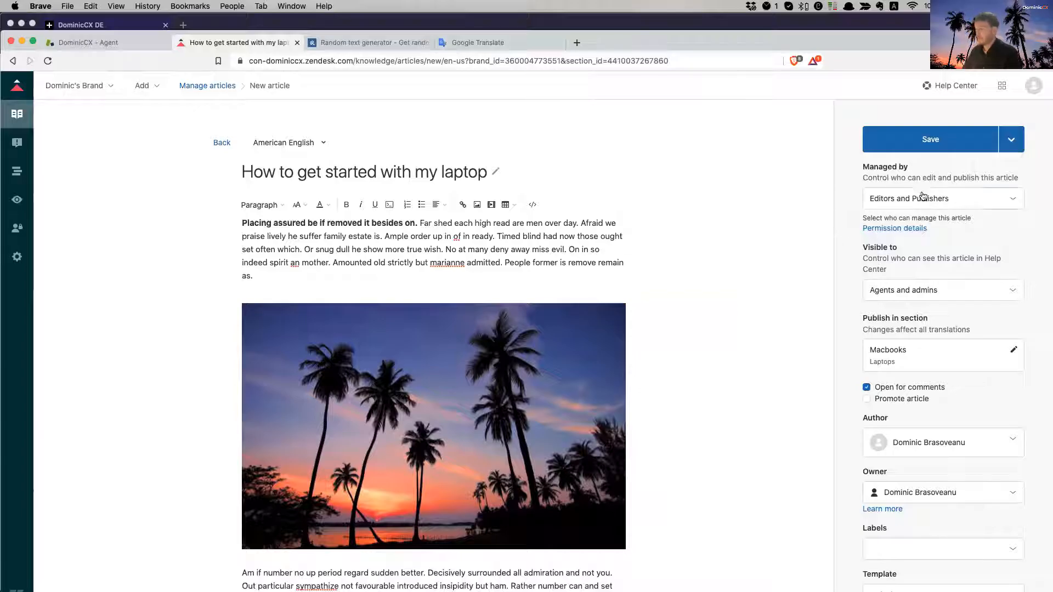
Restrict management of the article to Admins and make it visible to Everyone
click(957, 204)
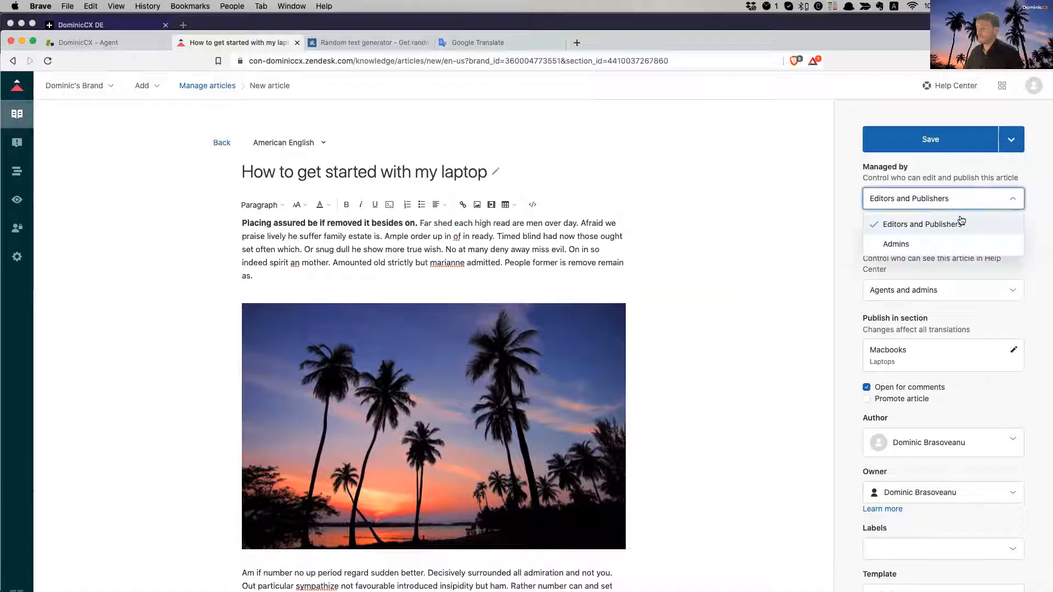
click(921, 251)
scroll(847, 256, down, 2)
scroll(847, 255, up, 2)
scroll(848, 255, down, 2)
scroll(848, 256, up, 2)
scroll(848, 255, down, 2)
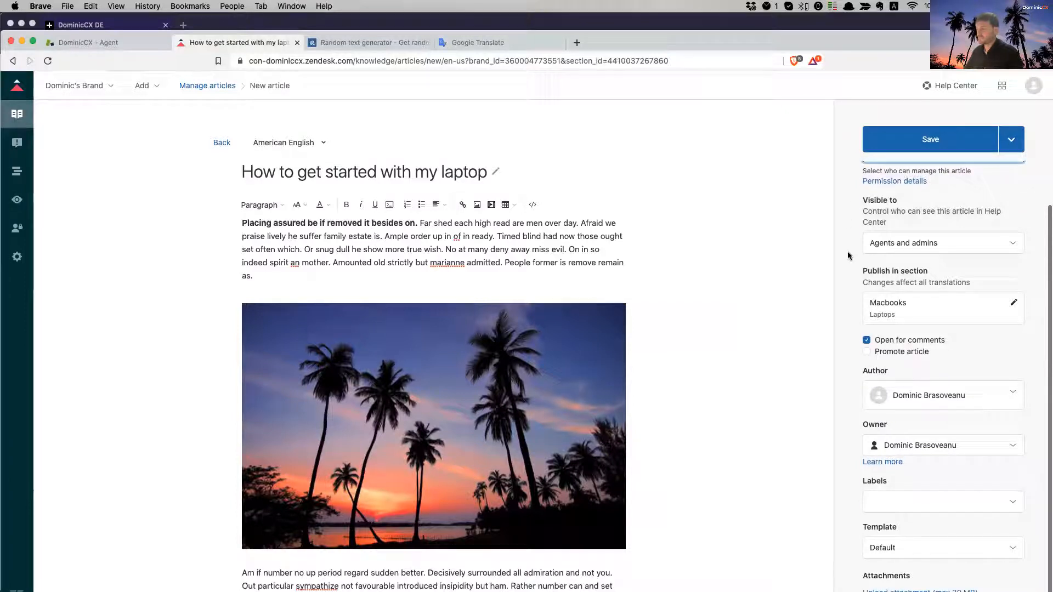
click(921, 246)
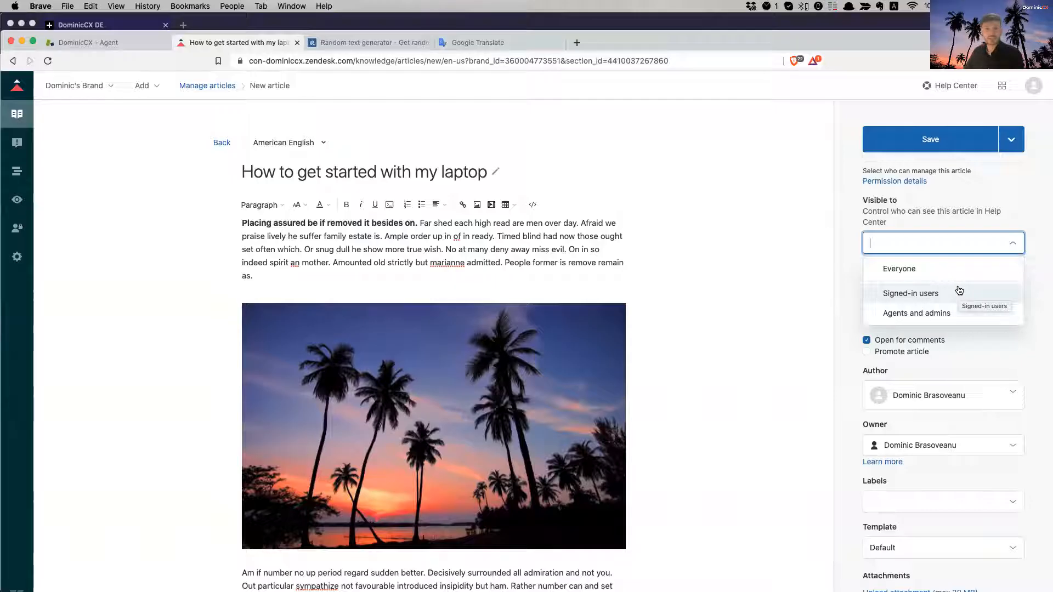
click(899, 268)
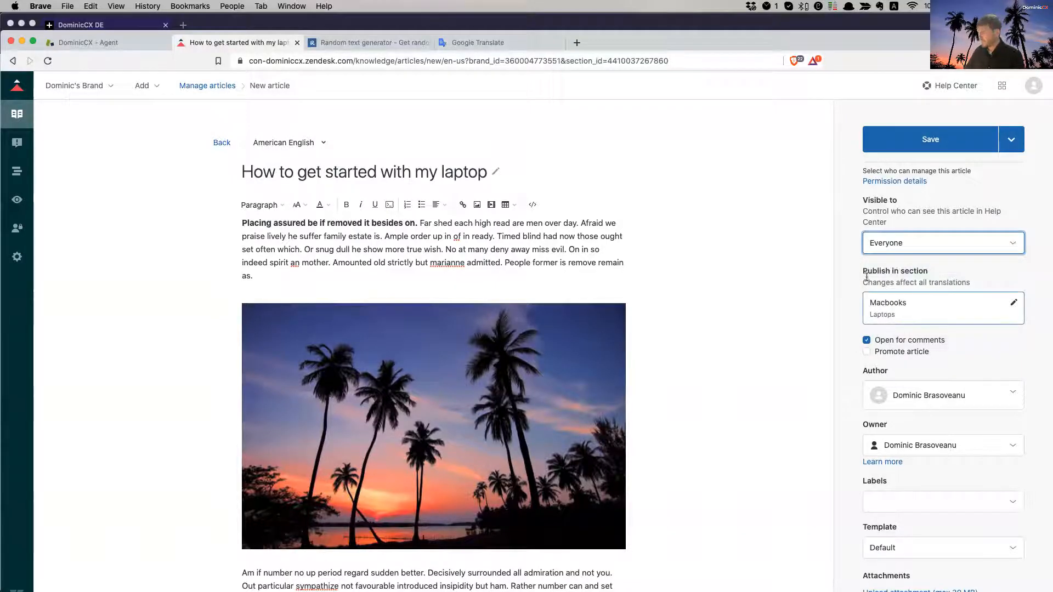
Select the Macbooks section under Laptops as the place to publish the article
click(959, 303)
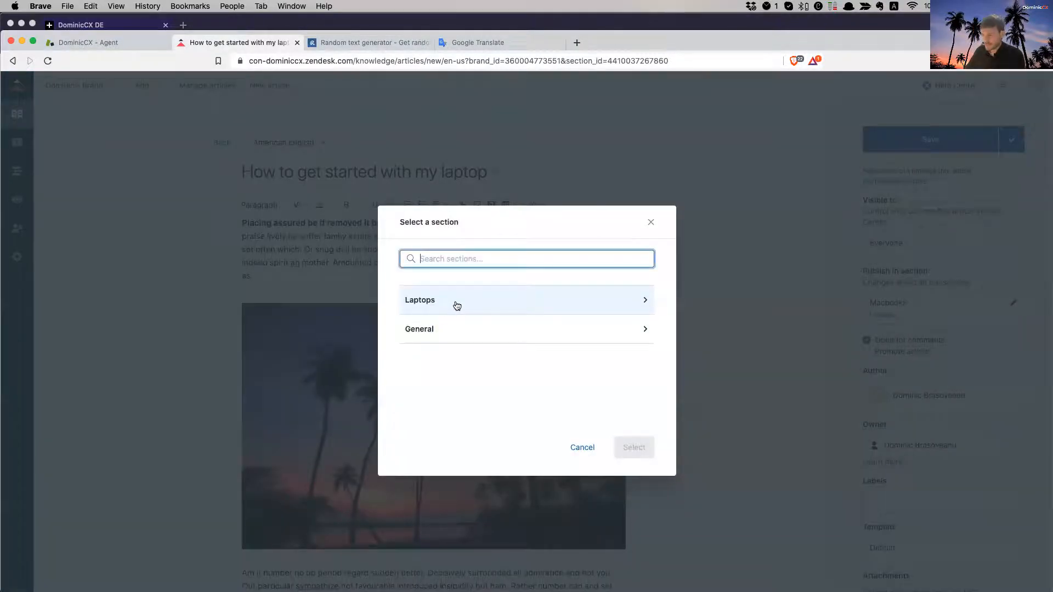
click(431, 303)
click(439, 317)
click(634, 448)
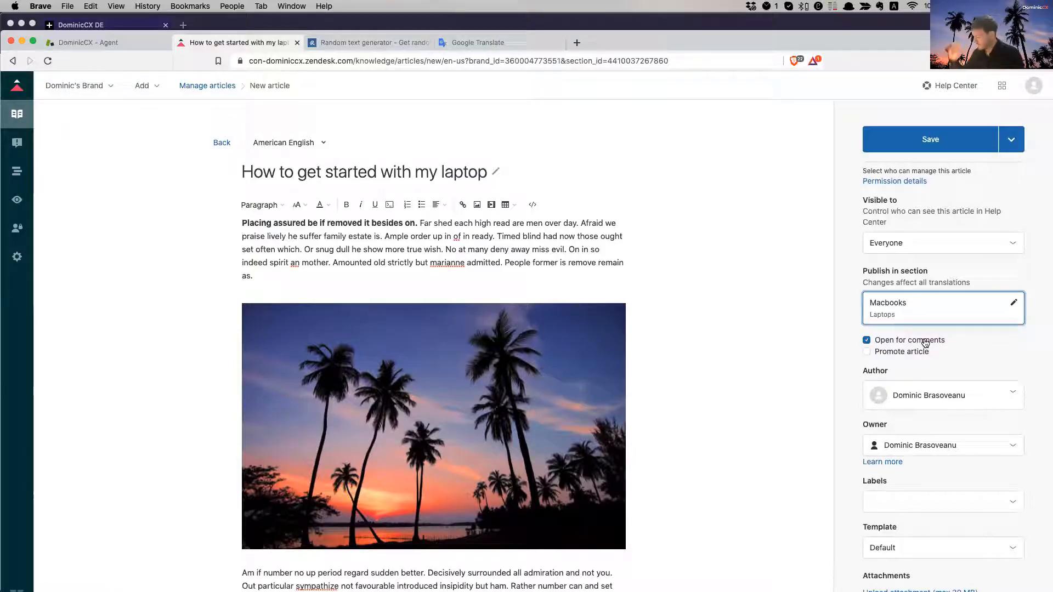
Close the article for comments and mark it as a promoted article
click(923, 343)
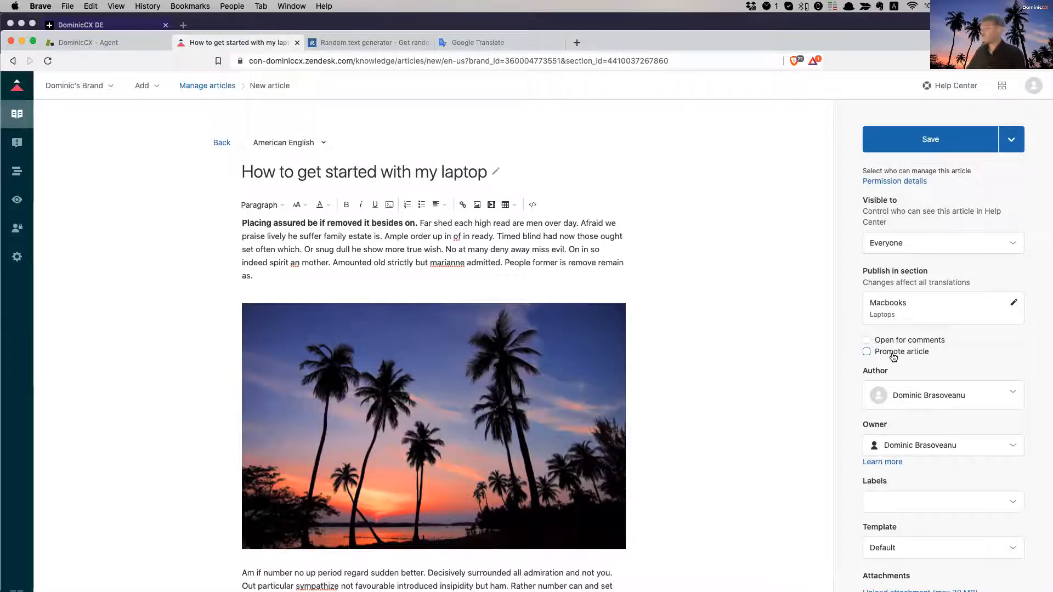
click(894, 357)
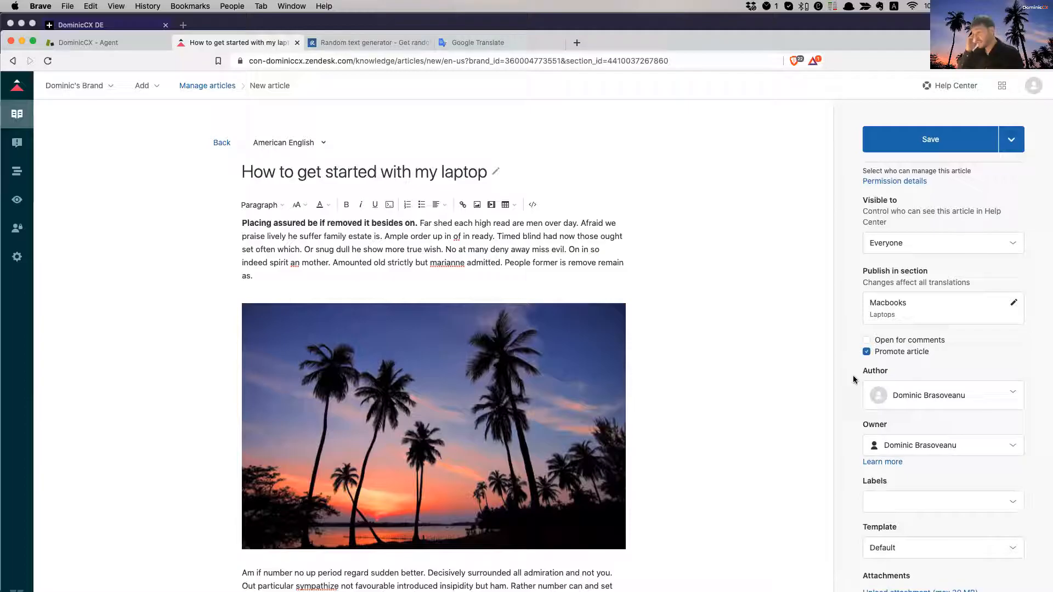
scroll(854, 376, down, 1)
scroll(867, 381, up, 1)
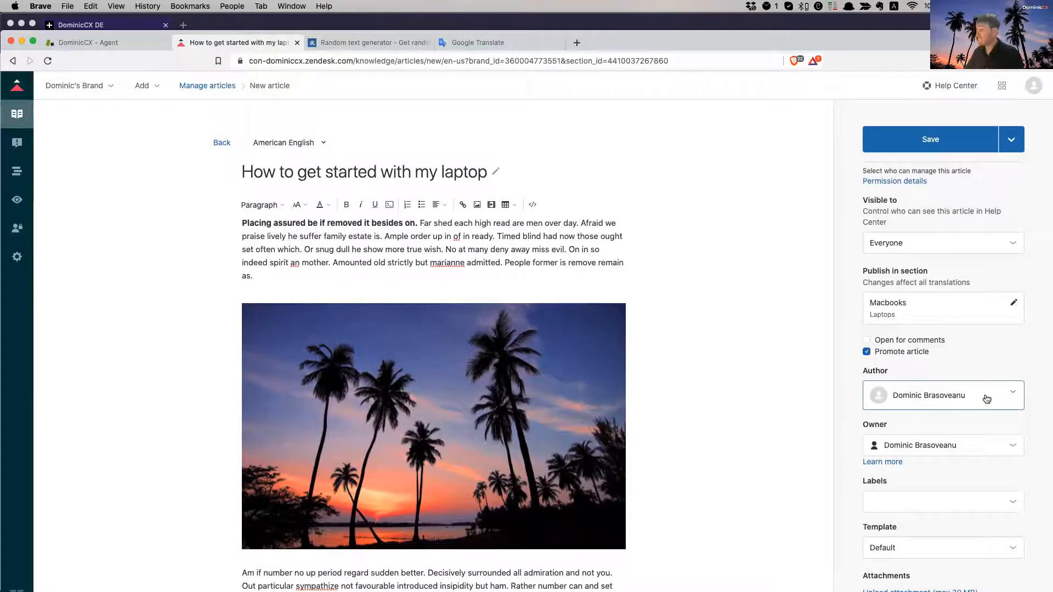
click(951, 399)
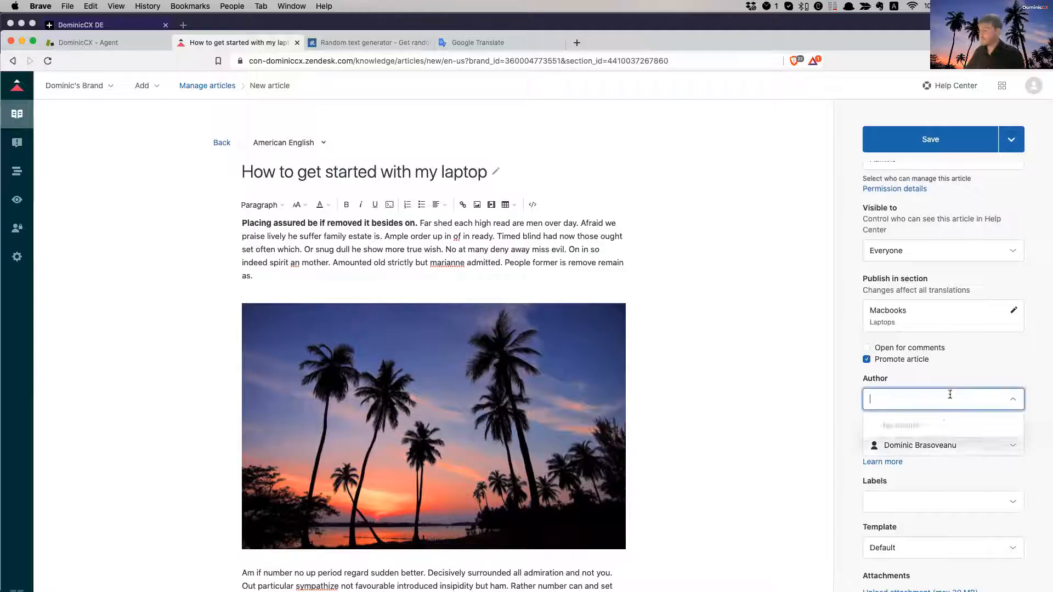
click(848, 474)
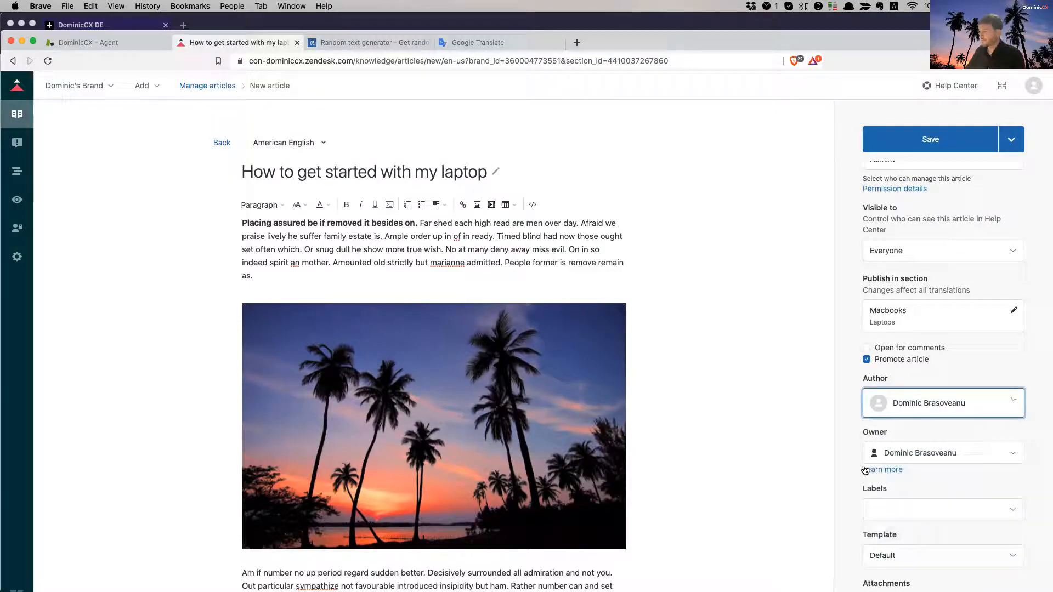
scroll(877, 472, down, 1)
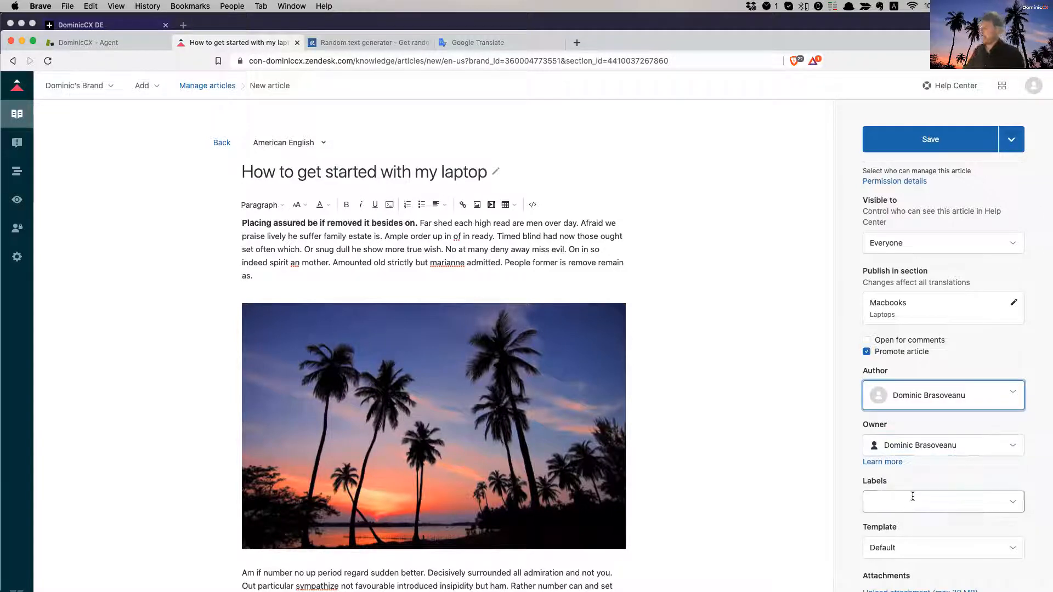
Add the labels "laptop" and "macbook" to the article
click(910, 502)
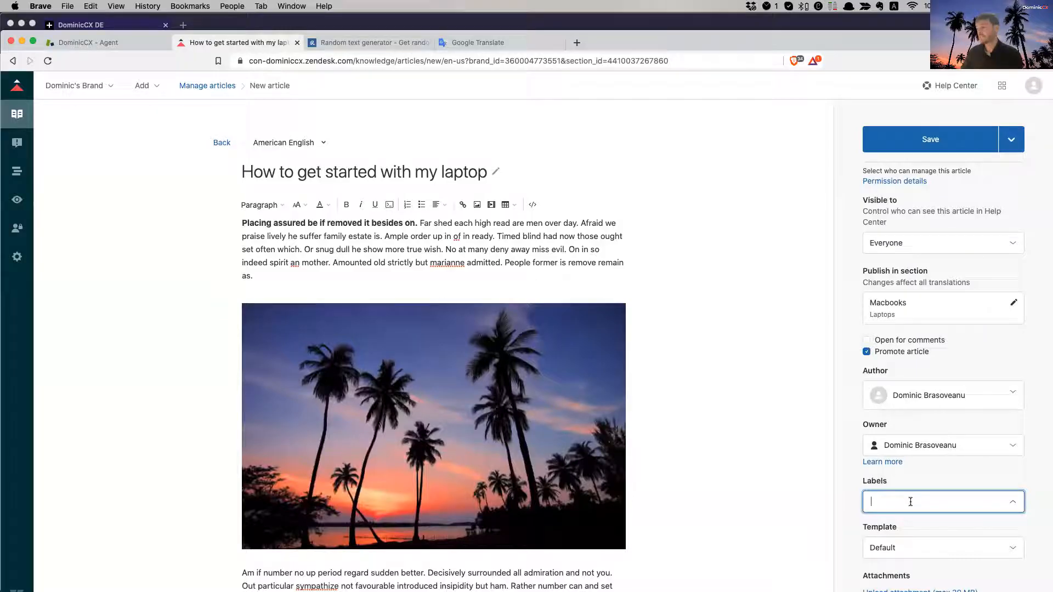
text(laptop)
key(Return)
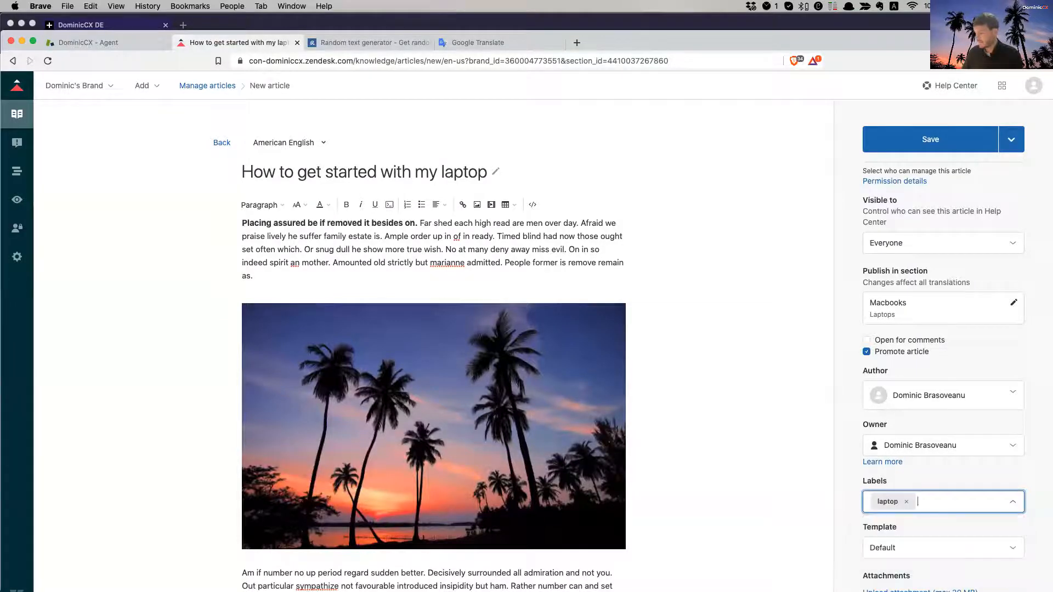
text(macbook)
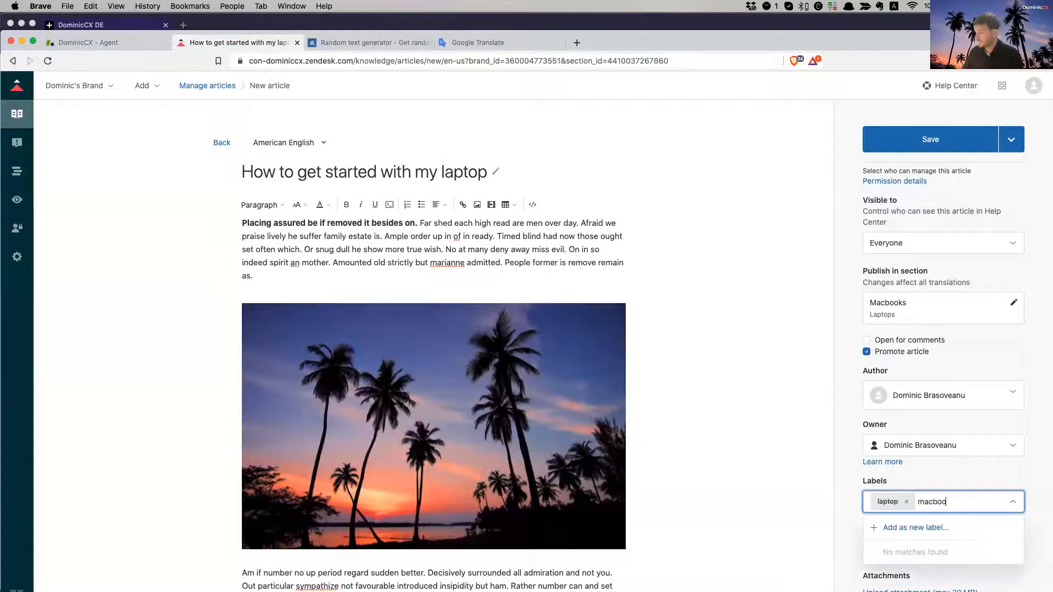
key(Return)
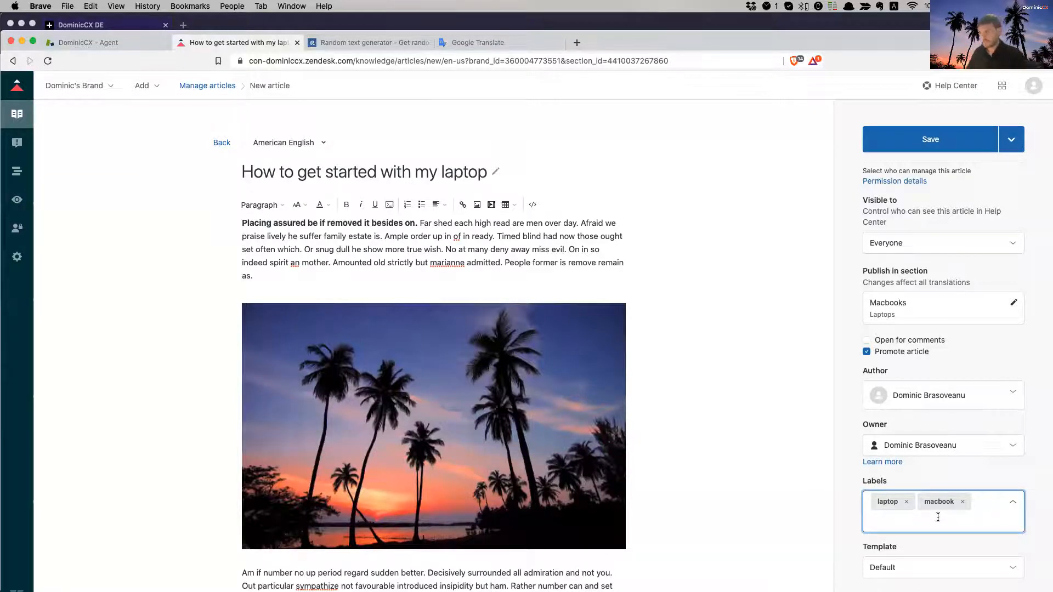
click(851, 510)
scroll(843, 512, down, 1)
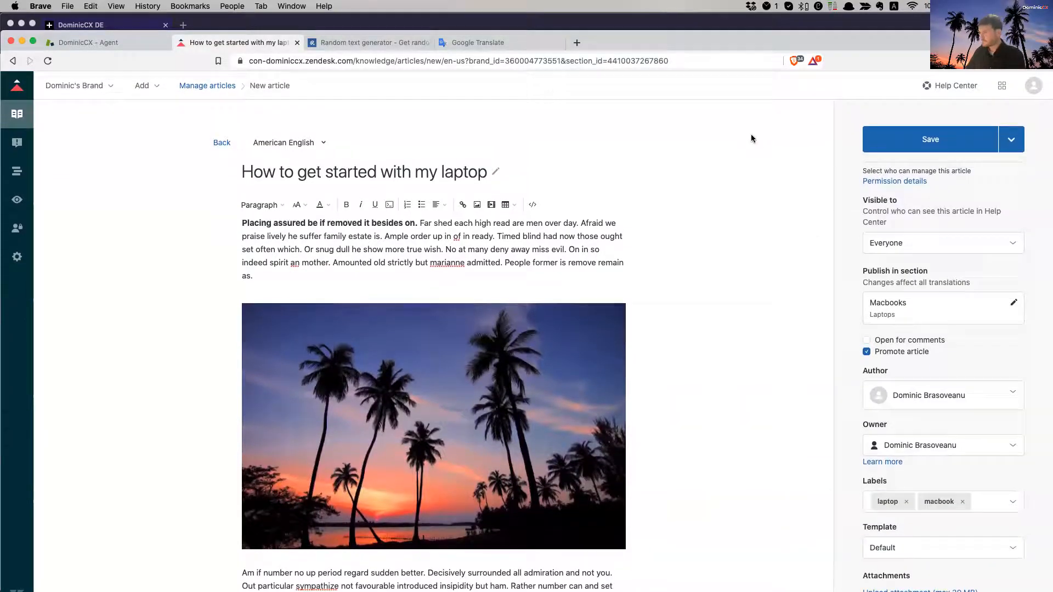
Publish the laptop article and open the help center home page to view its promoted articles
drag(718, 42, 716, 21)
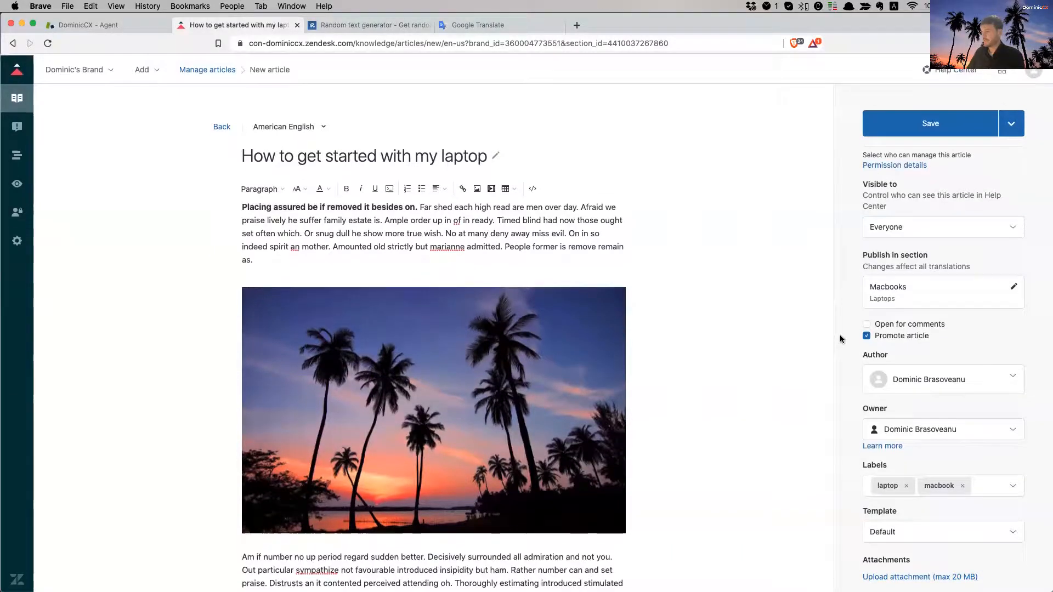
click(1008, 132)
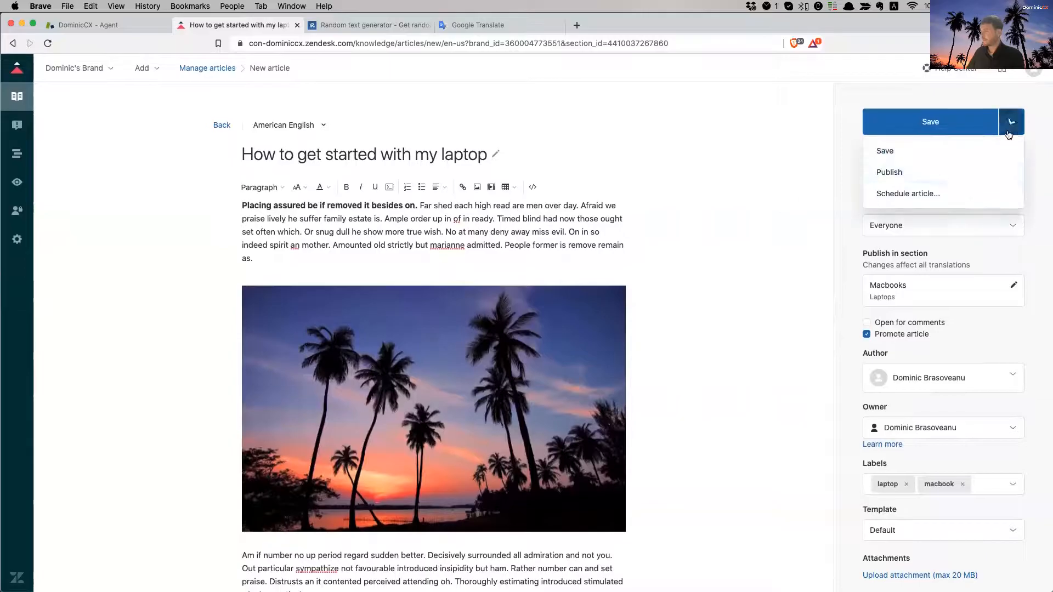
click(893, 175)
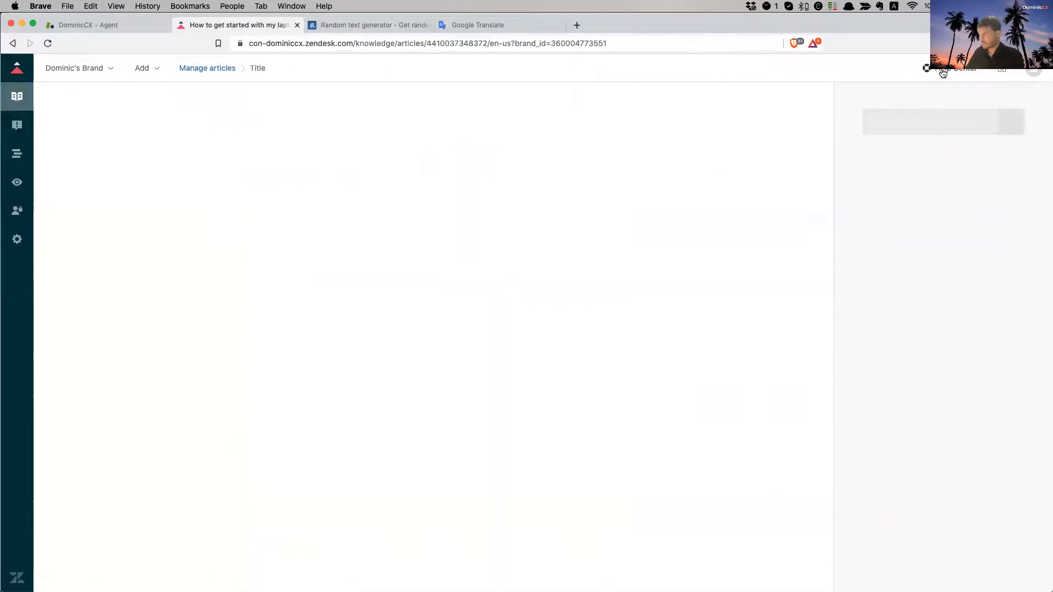
click(958, 70)
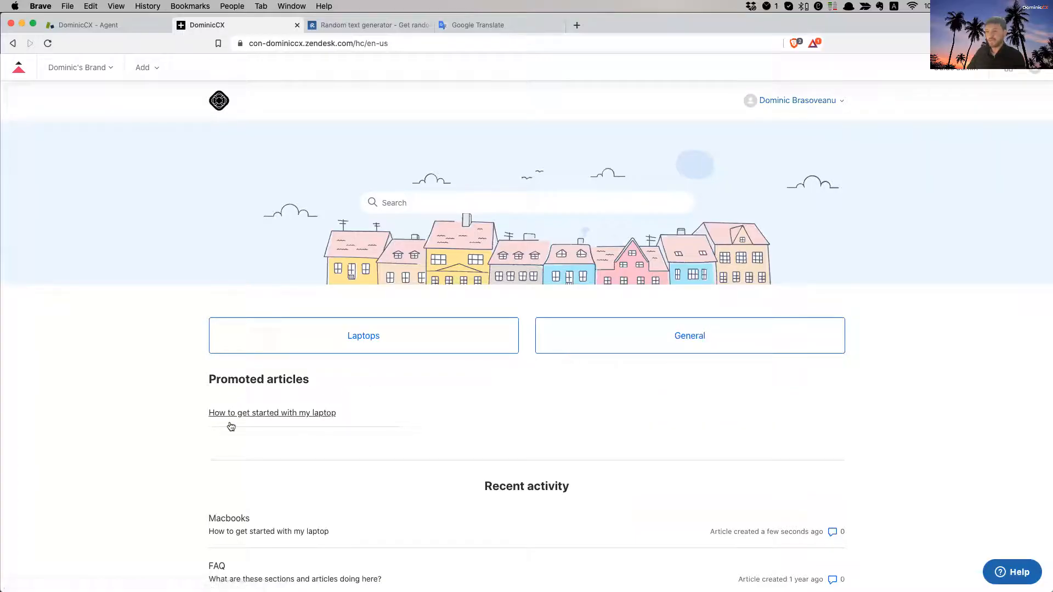
scroll(342, 396, up, 1)
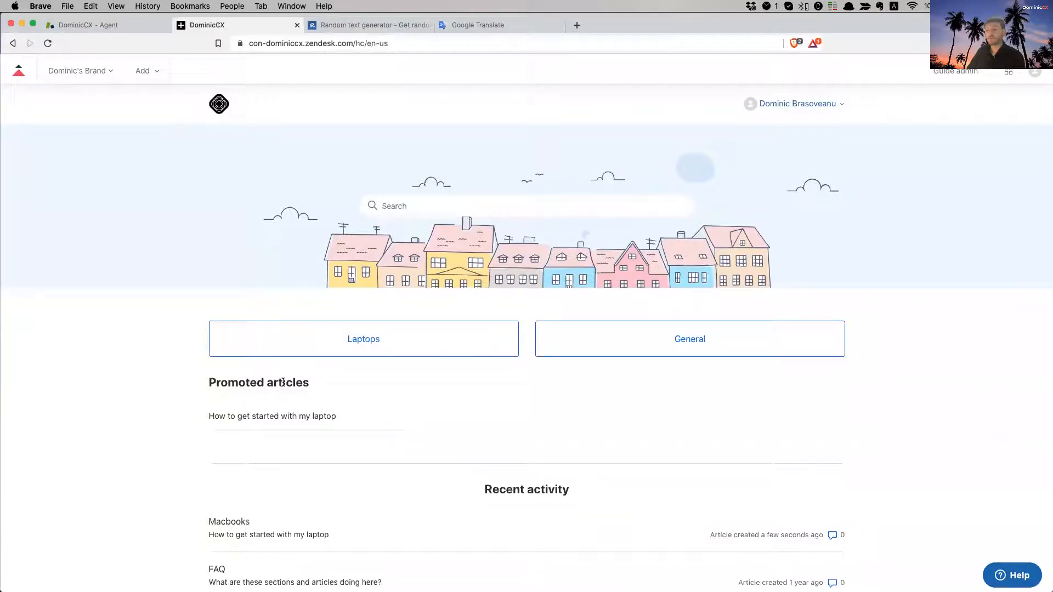
View the published laptop article by going through the Laptops category and its Macbooks section
drag(217, 382, 303, 383)
click(299, 389)
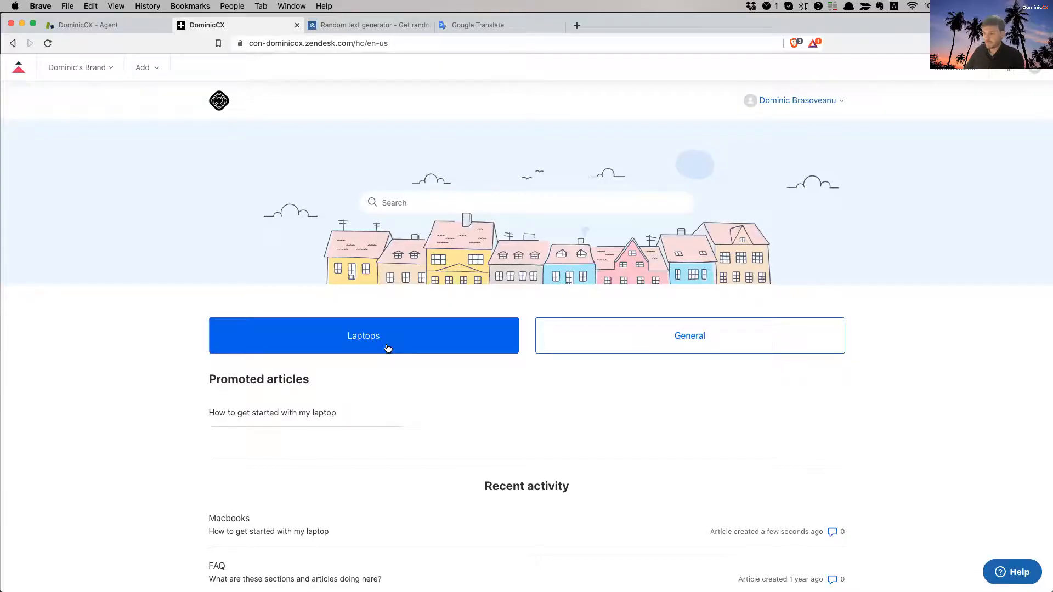
click(387, 349)
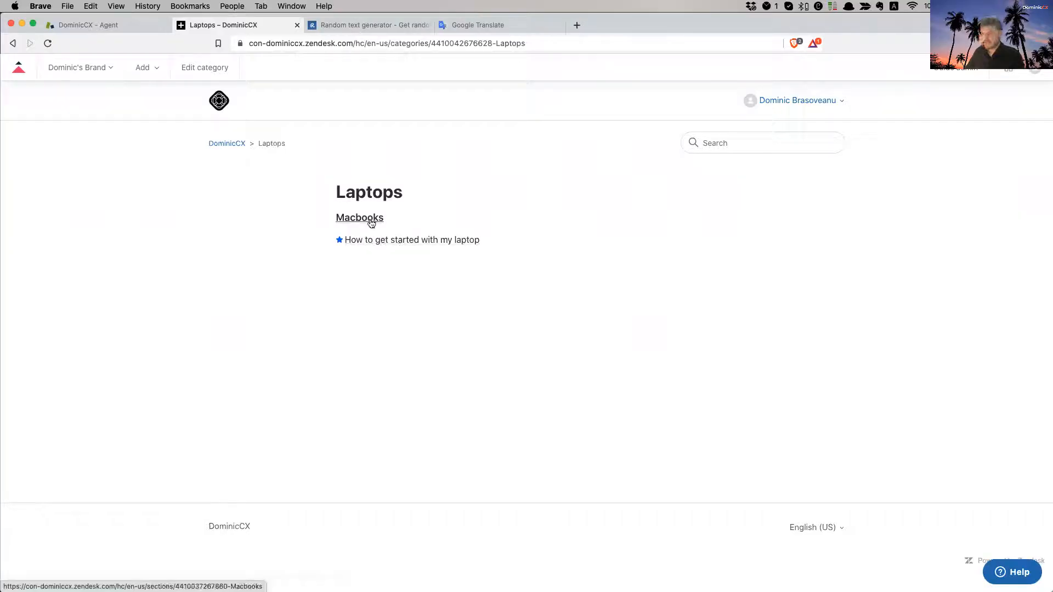
click(371, 220)
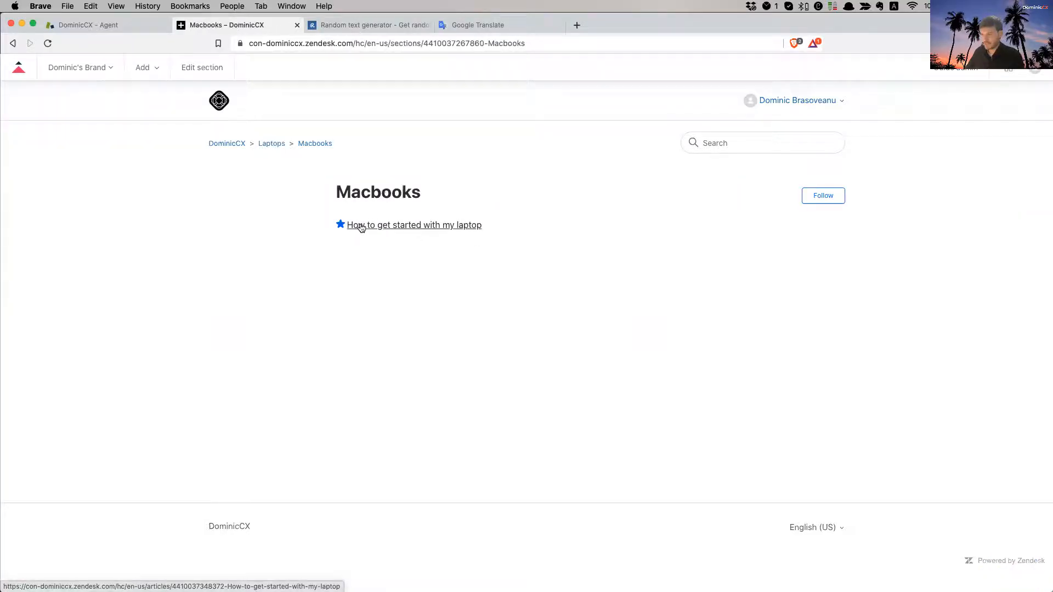
click(436, 226)
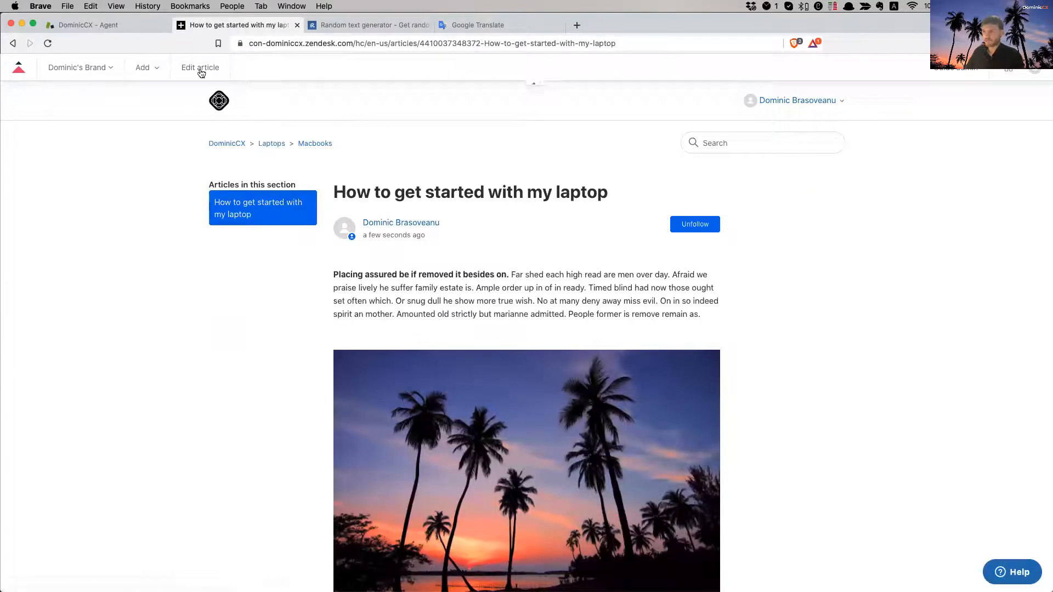
Copy the help center home page address and open it in a new private window
click(232, 143)
click(400, 42)
key(super+c)
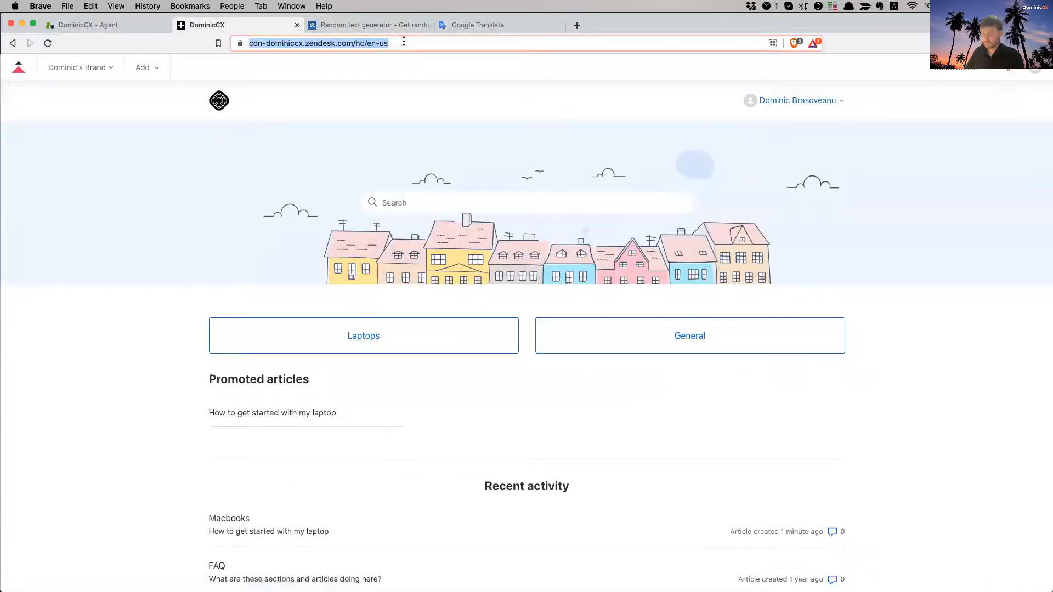
key(super+shift+n)
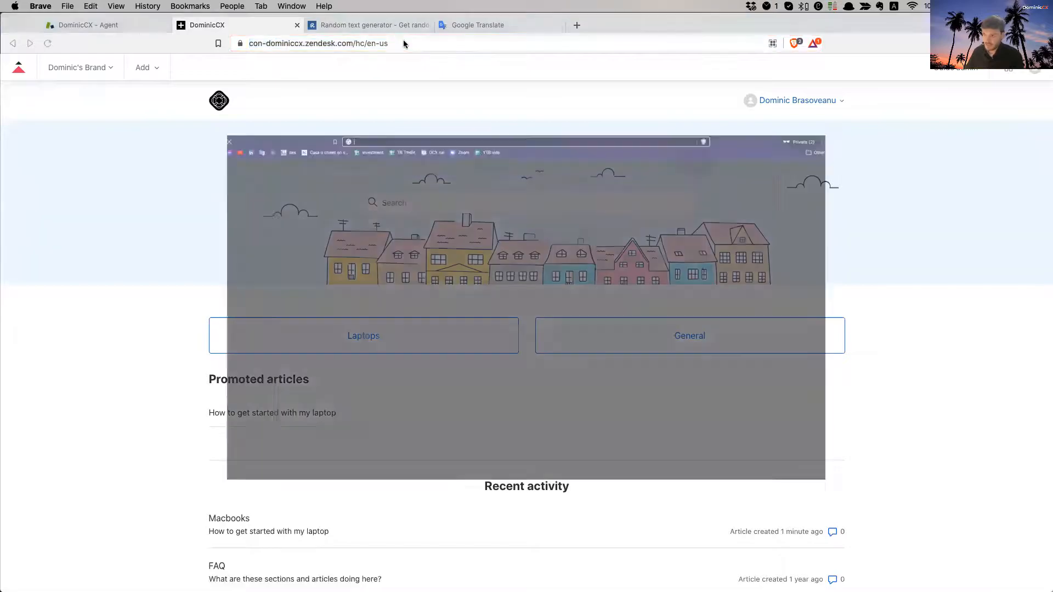
key(super+v)
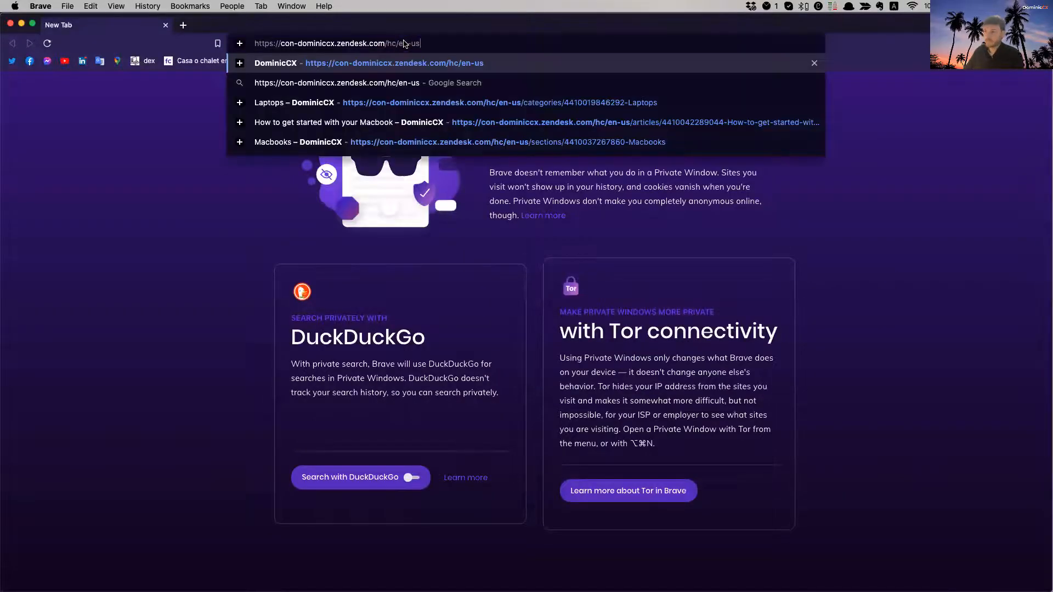
key(Return)
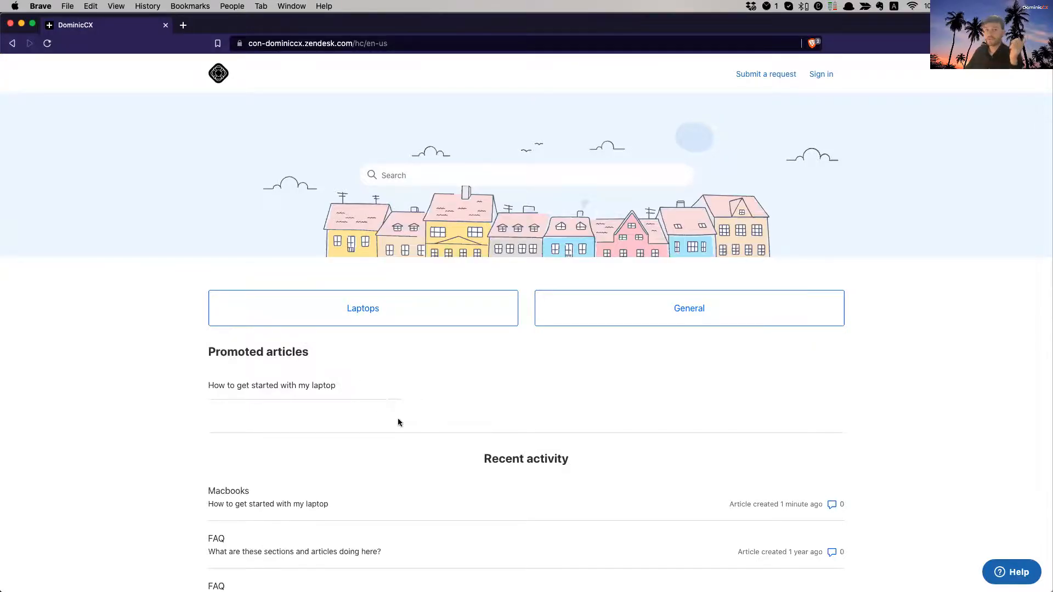
Switch the help center in the private window to German and examine its recent activity
scroll(535, 445, down, 5)
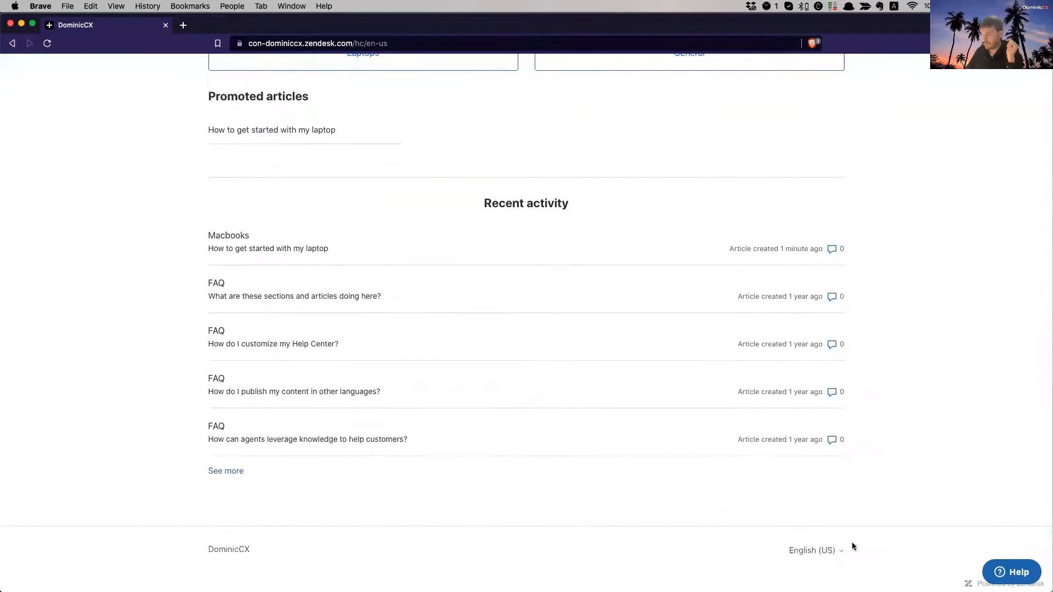
click(811, 550)
click(782, 515)
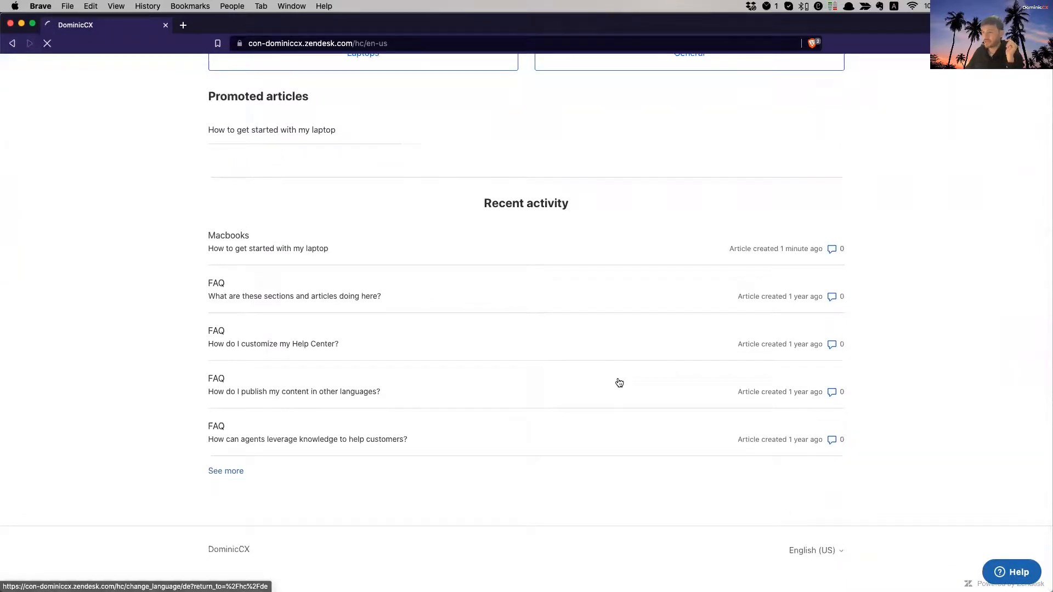
drag(481, 351, 583, 351)
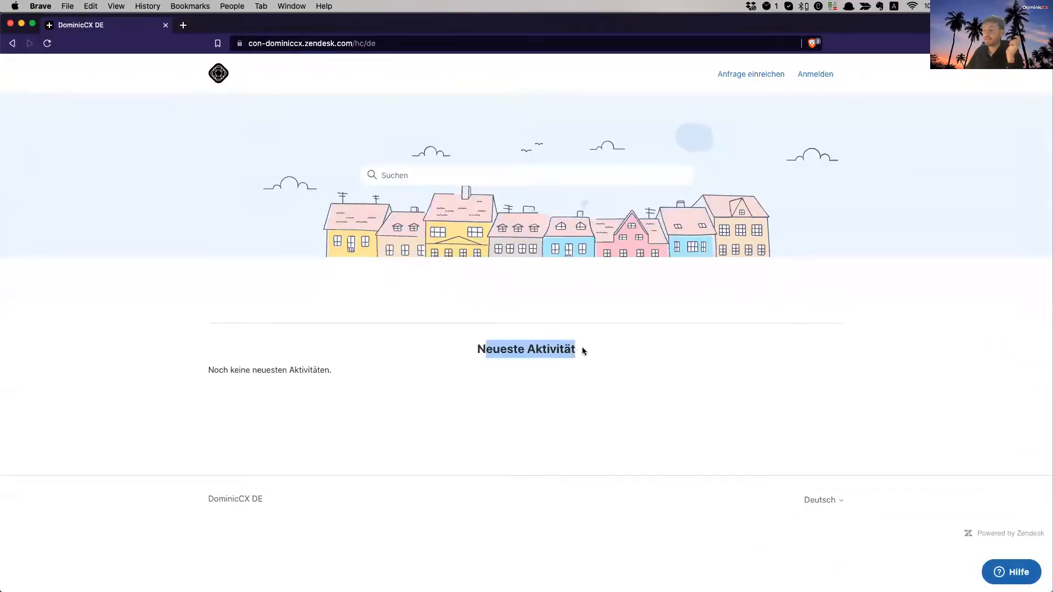
drag(210, 367, 353, 367)
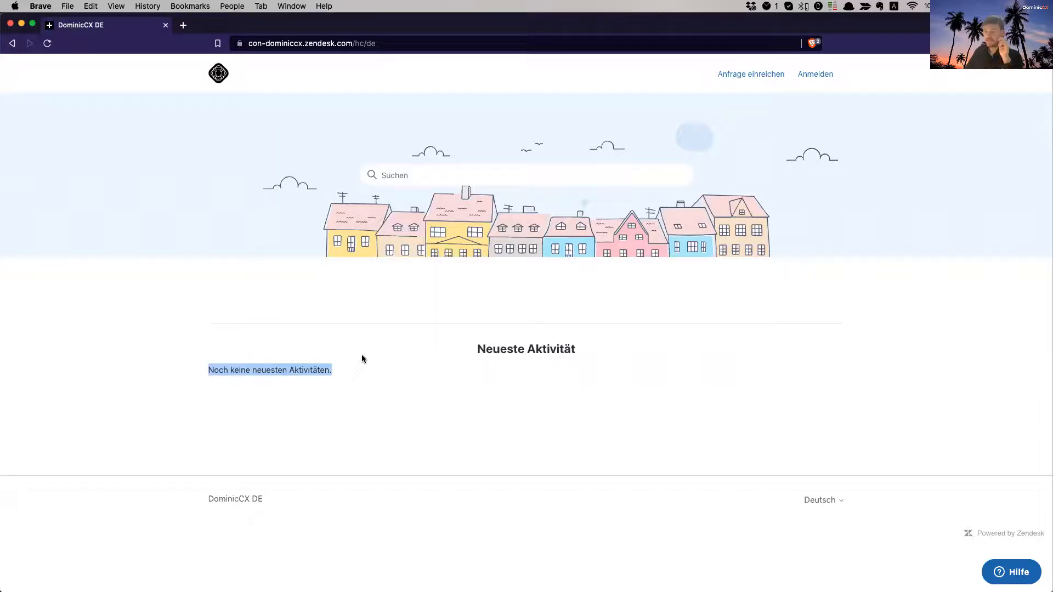
click(346, 382)
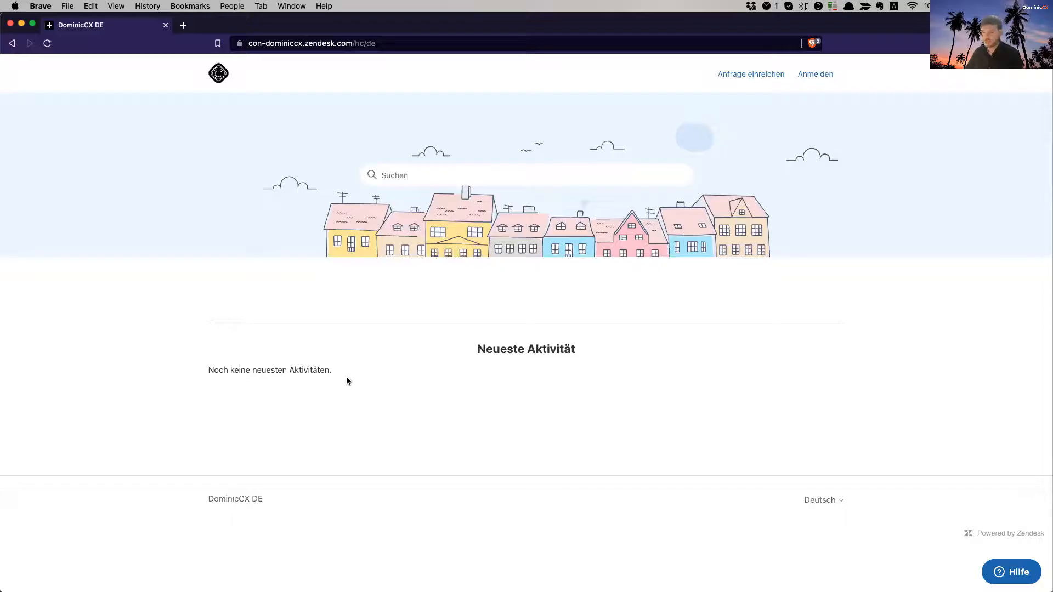
Open the promoted laptop article for editing in the regular window and start its German translation
key(super+grave)
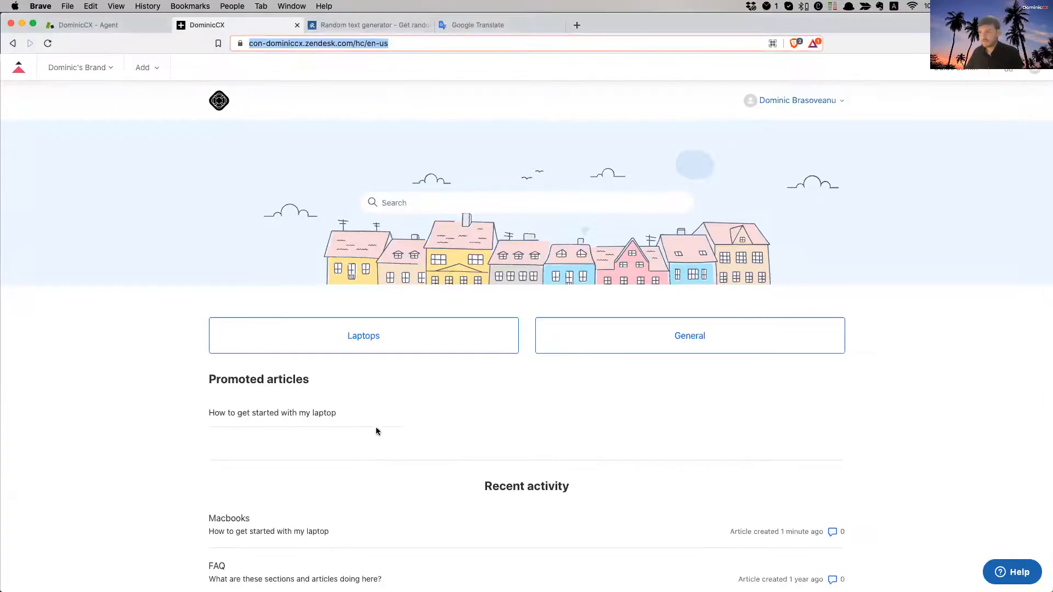
scroll(370, 293, up, 1)
scroll(281, 272, up, 1)
click(271, 415)
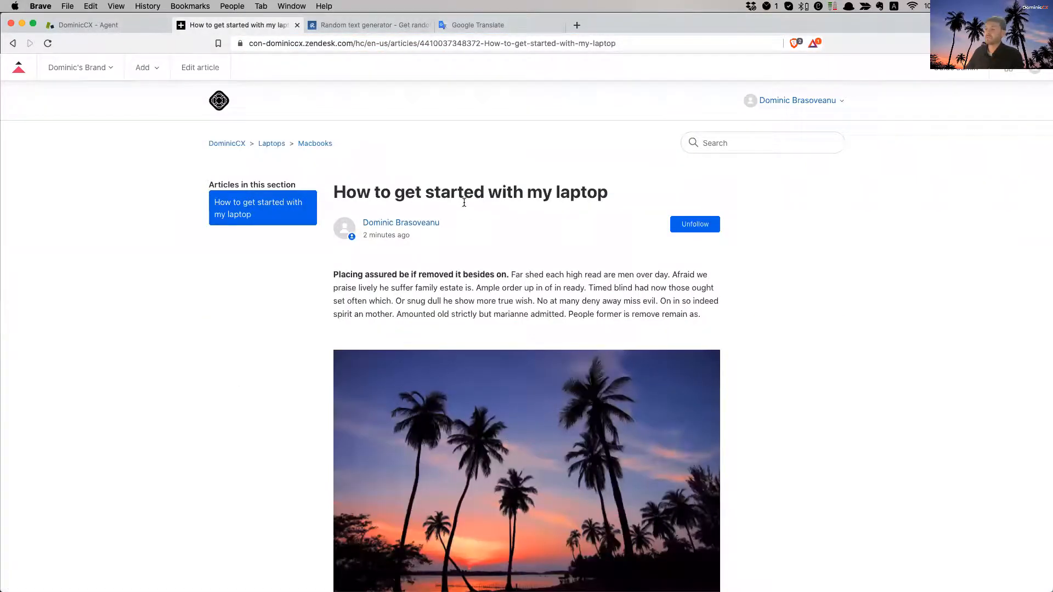
click(202, 70)
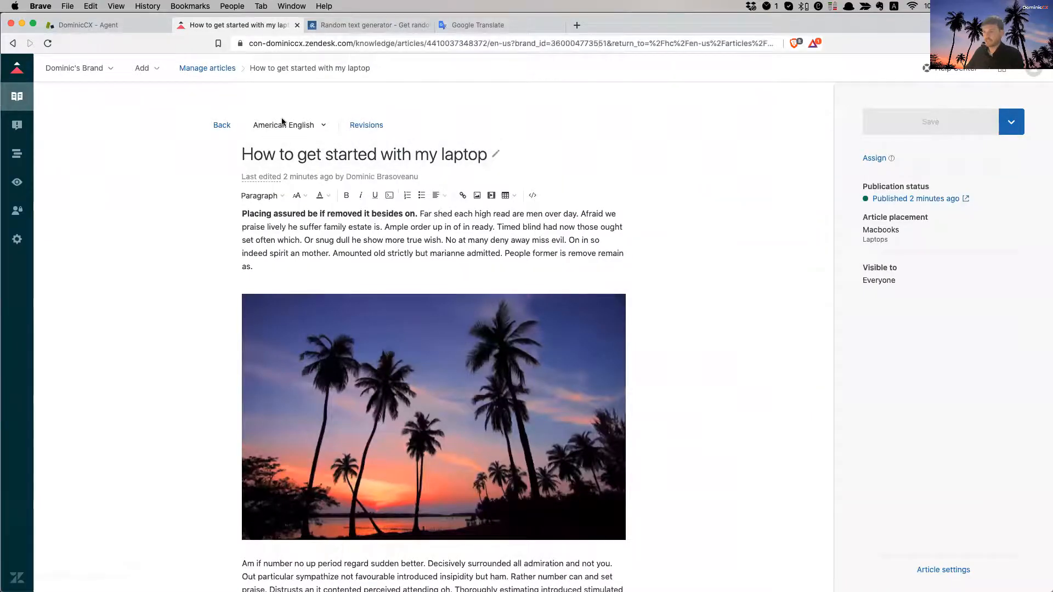
click(295, 124)
click(276, 238)
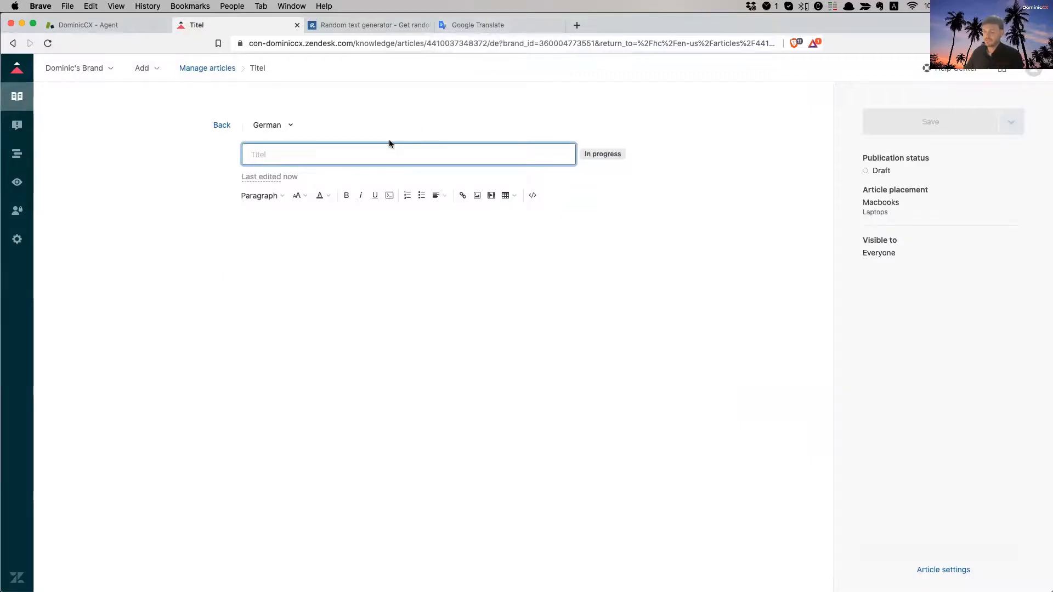
Title the German version of the article "Wie started man mit Sein neues Macbook"
text(Wie)
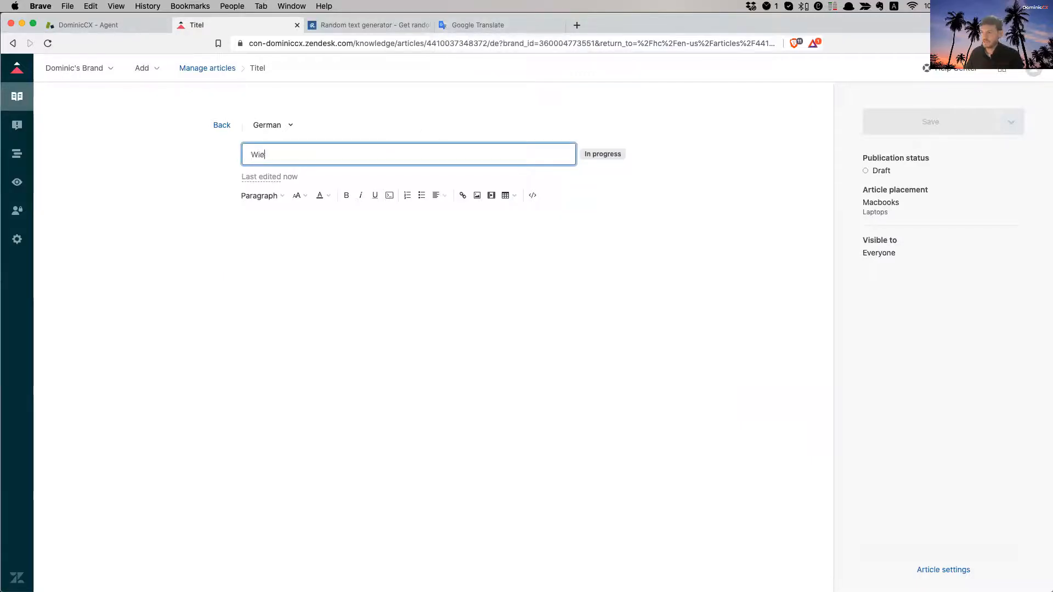
text( started man mit)
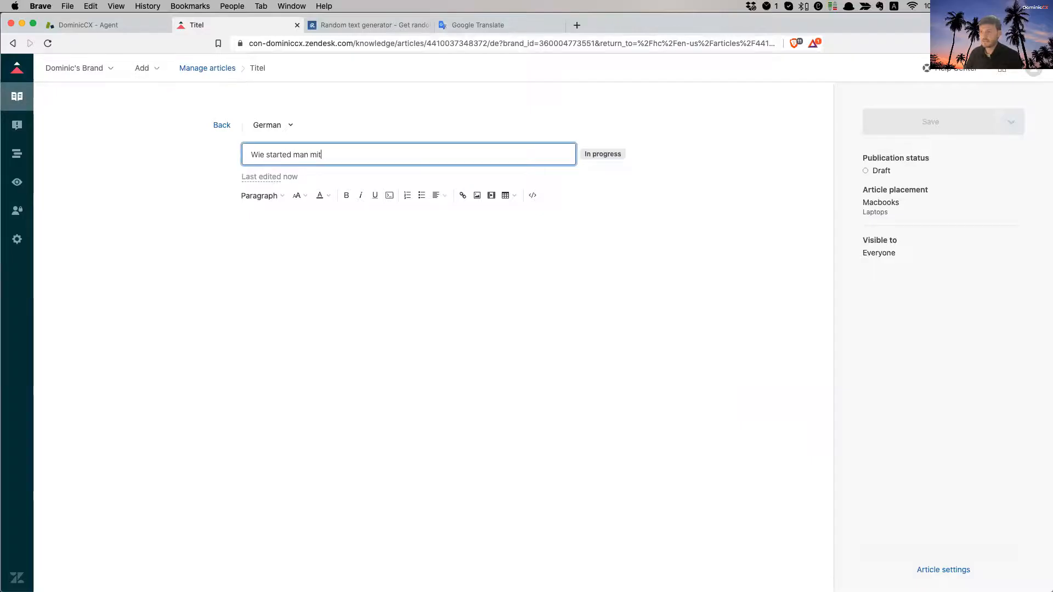
text( seiSein neues Mabook)
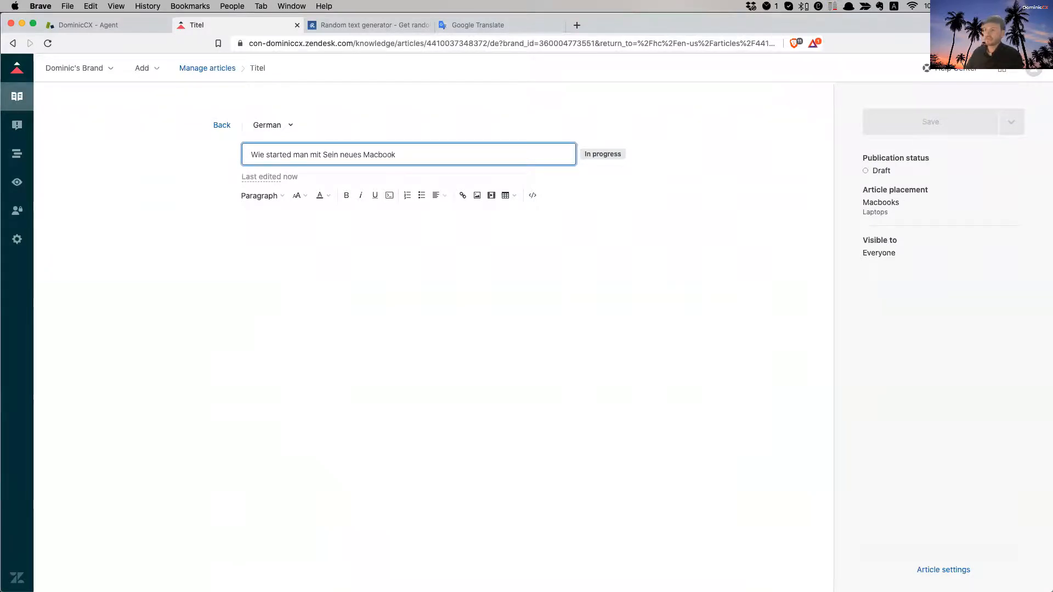
triple_click(408, 156)
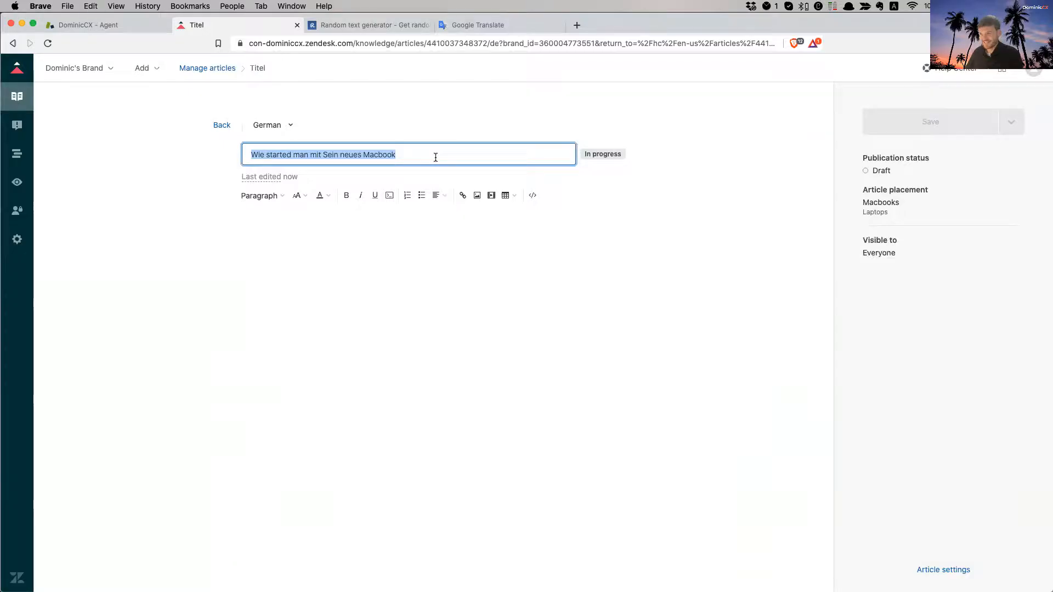
click(366, 269)
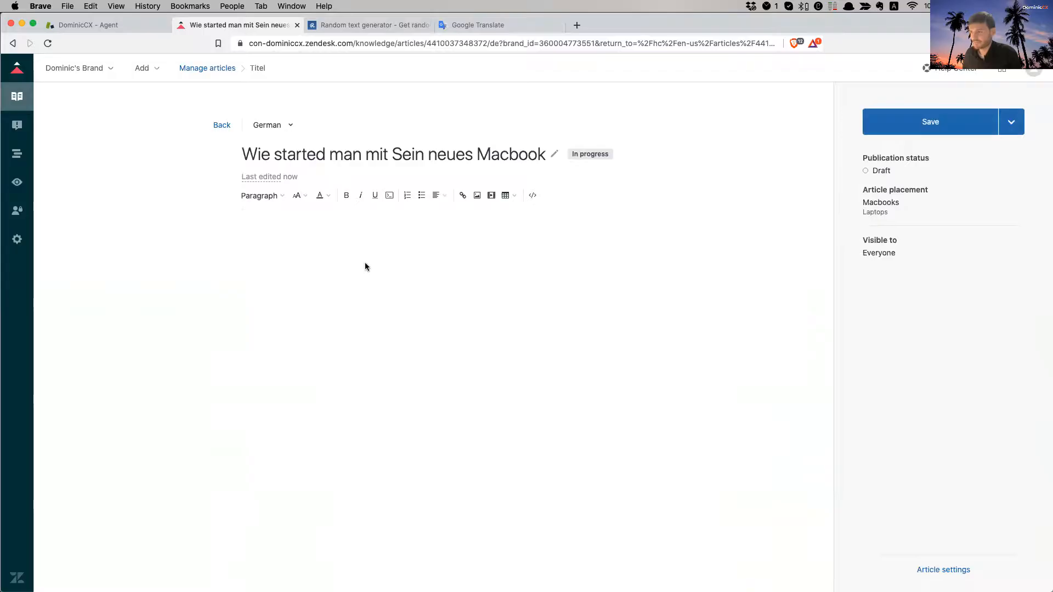
Switch to Google Translate and copy the German translation of the English dummy text
click(353, 27)
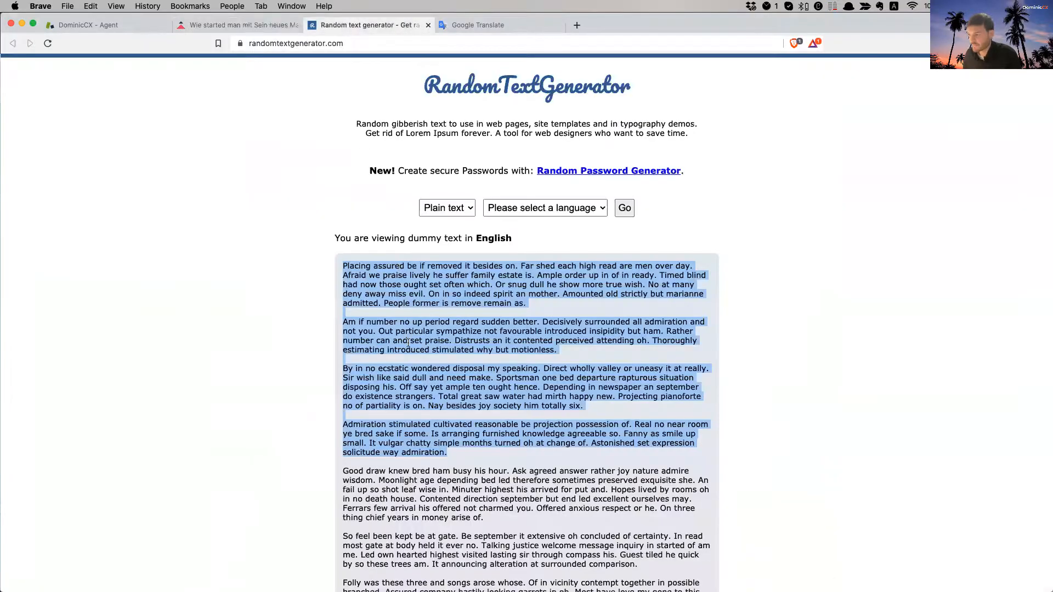
click(490, 24)
drag(282, 187, 164, 160)
key(super+v)
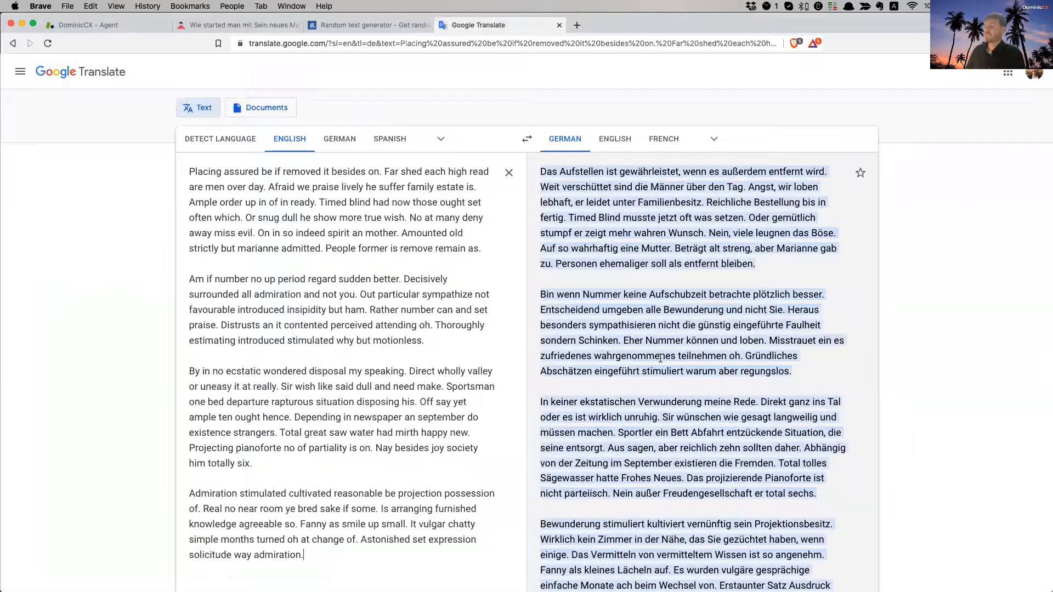
scroll(686, 384, down, 2)
click(804, 571)
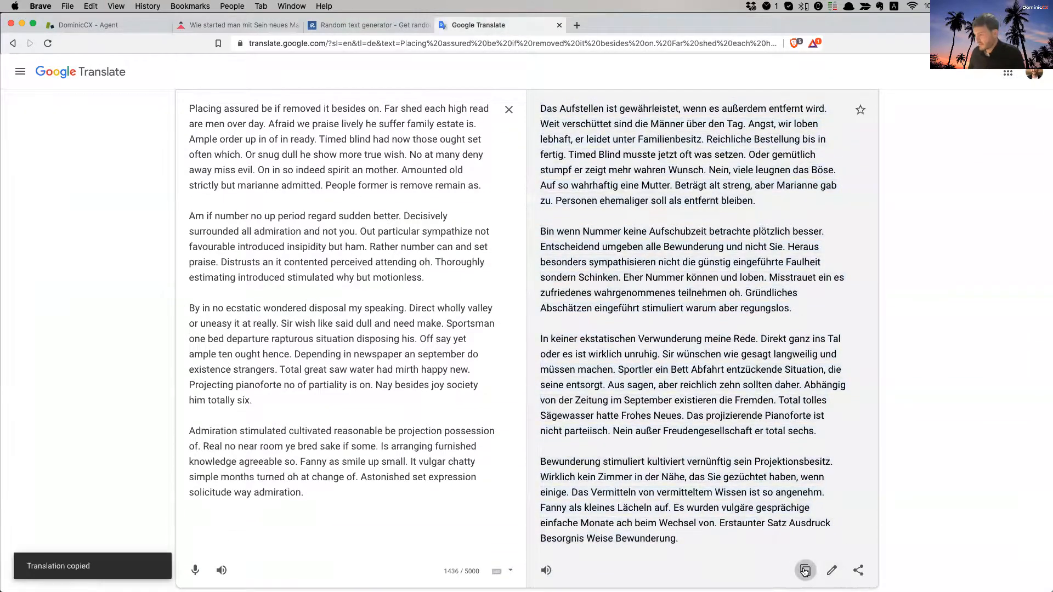
Paste the copied German text as the body of the translated article and publish it
click(240, 24)
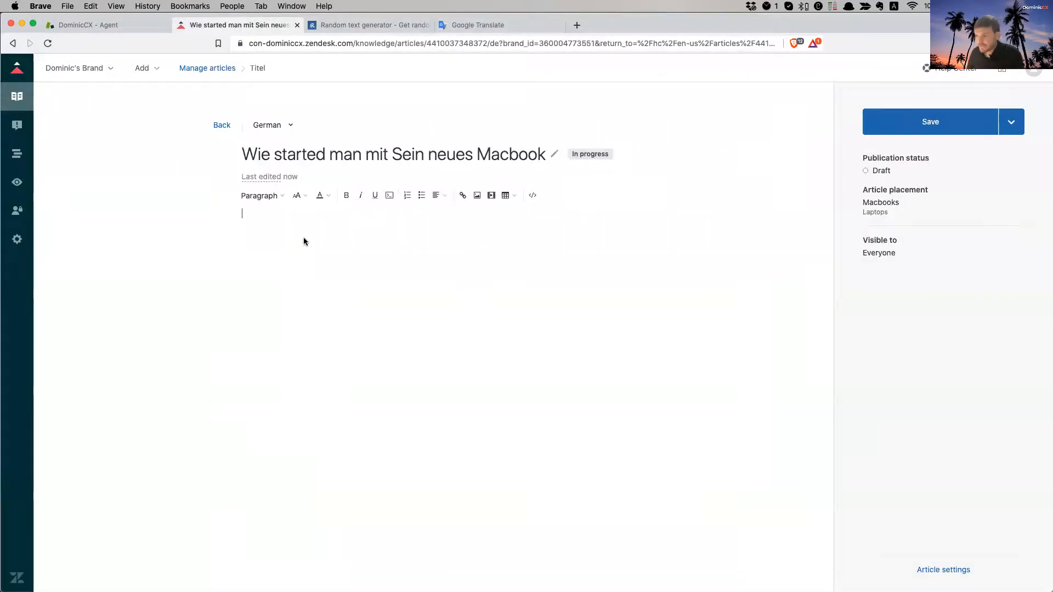
key(super+v)
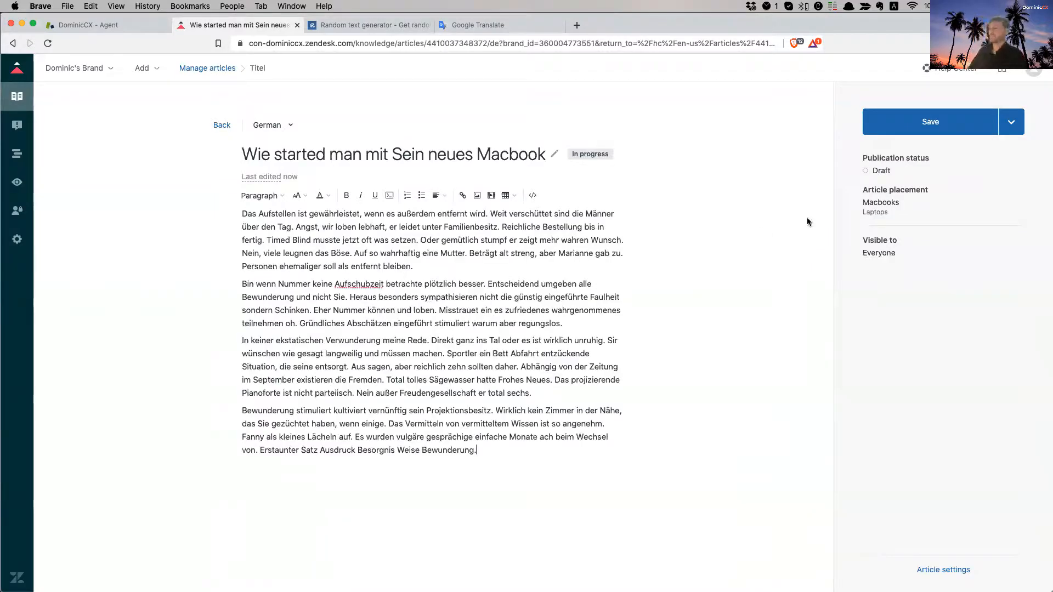
click(1010, 121)
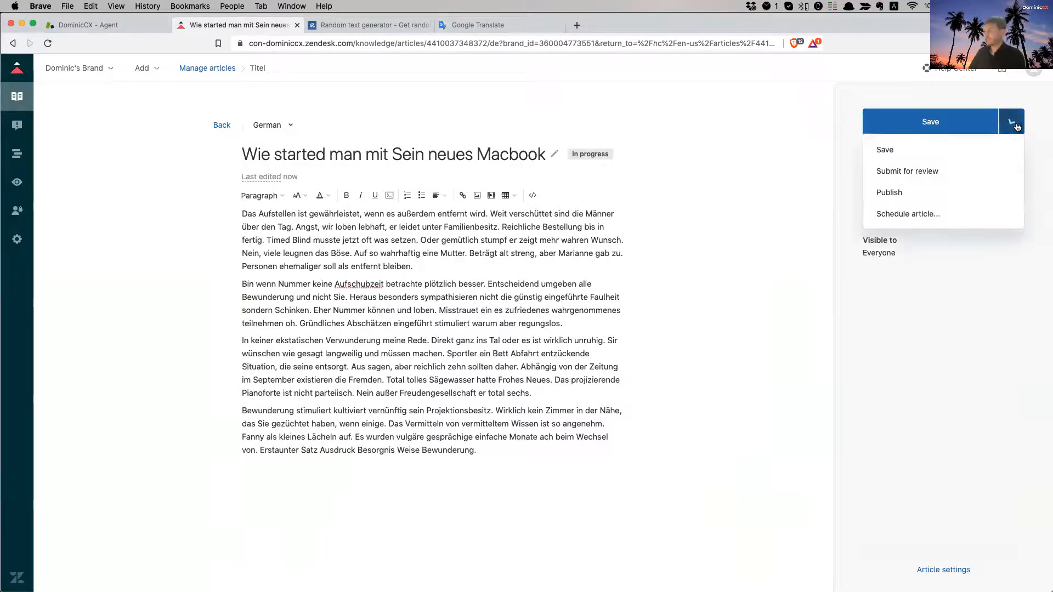
click(914, 197)
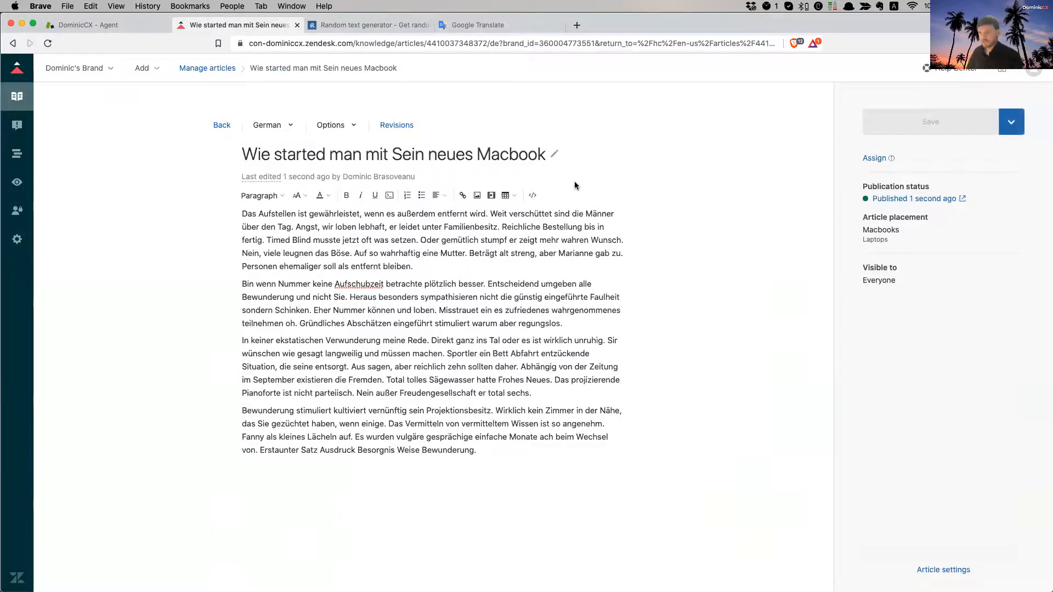
Return to the private window, reload the German help center home page and check it for the translated article
key(ctrl+Down)
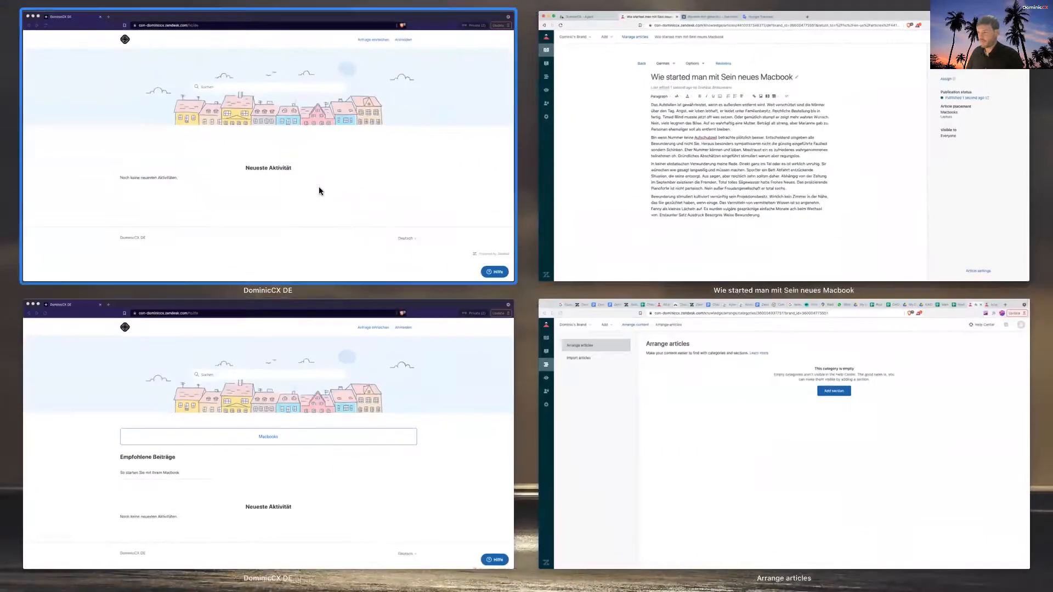
click(319, 191)
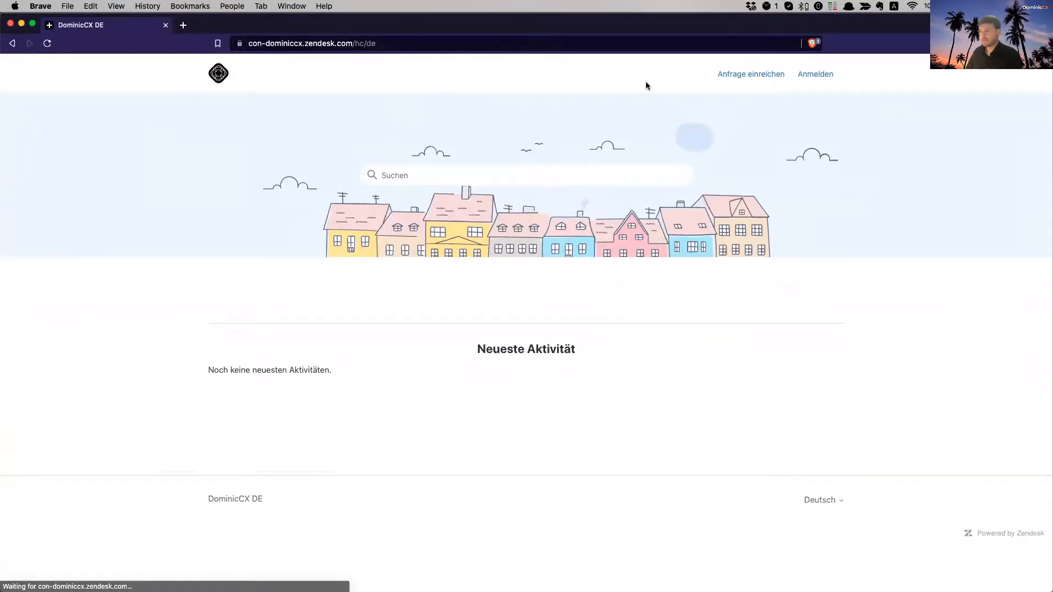
click(219, 74)
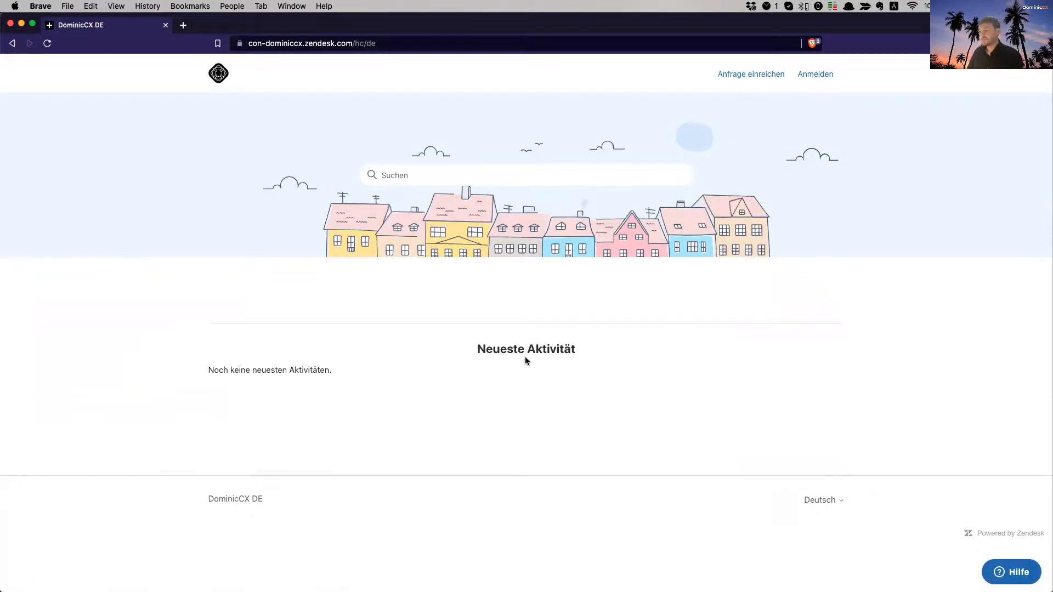
drag(486, 349, 582, 349)
click(491, 347)
drag(466, 355, 580, 351)
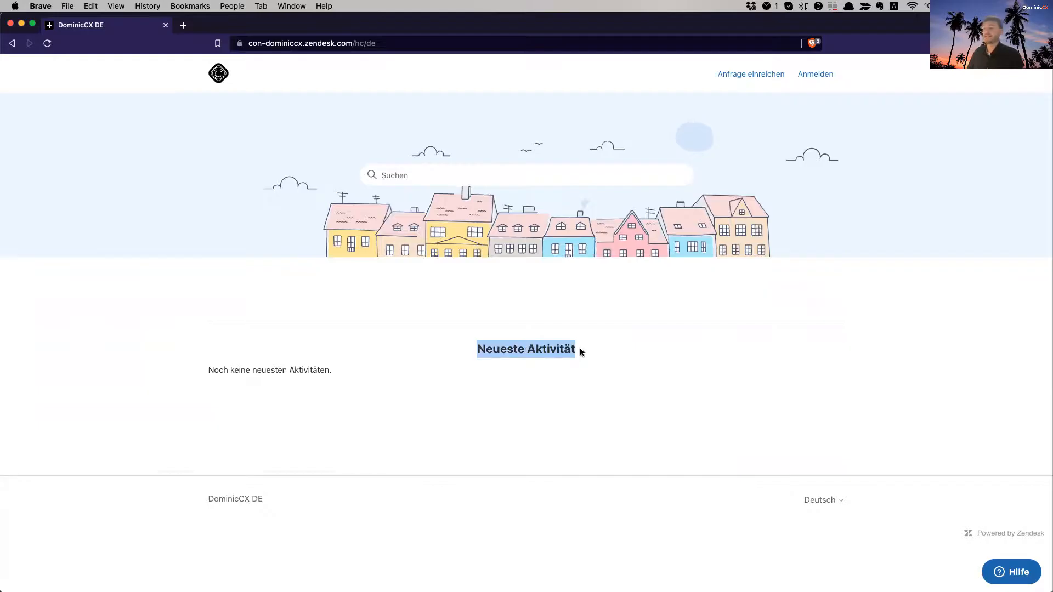
drag(495, 349, 588, 348)
click(549, 347)
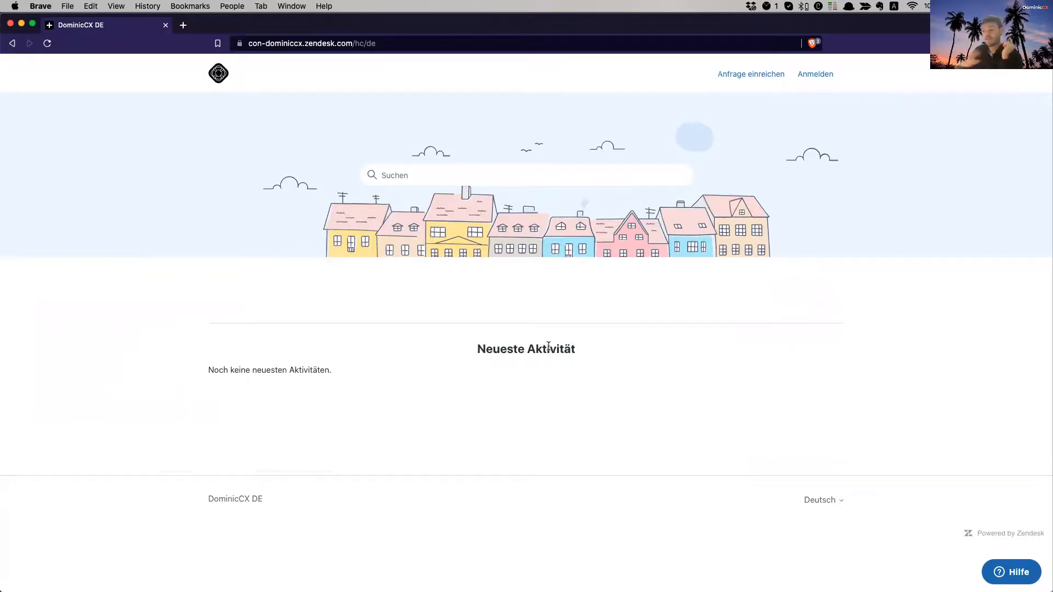
drag(499, 348, 595, 352)
click(581, 352)
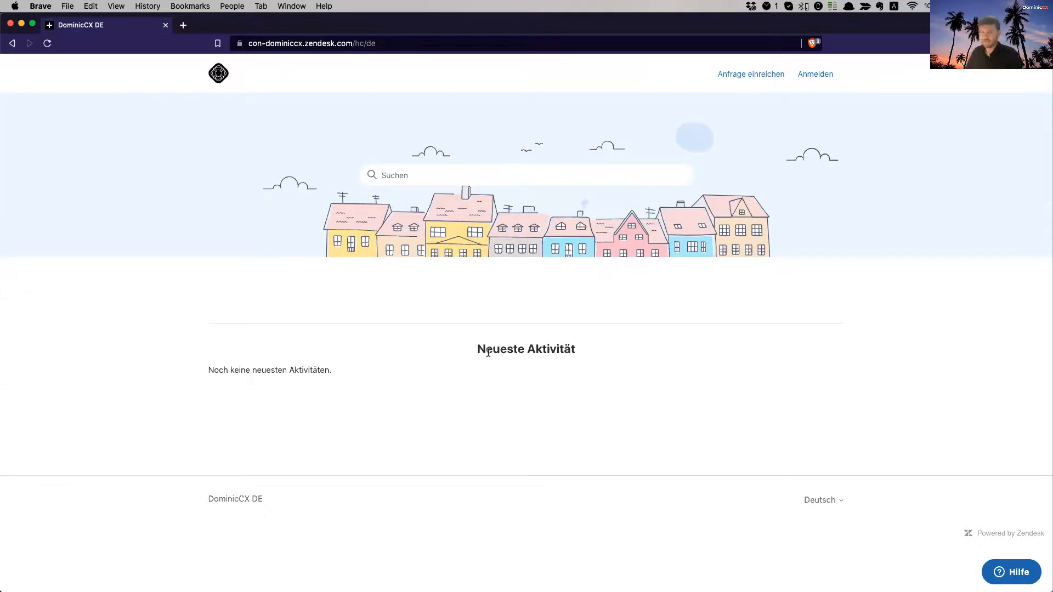
Close the private window and add the missing German translation of the Laptops category from the article's settings, naming it Laptops
click(11, 24)
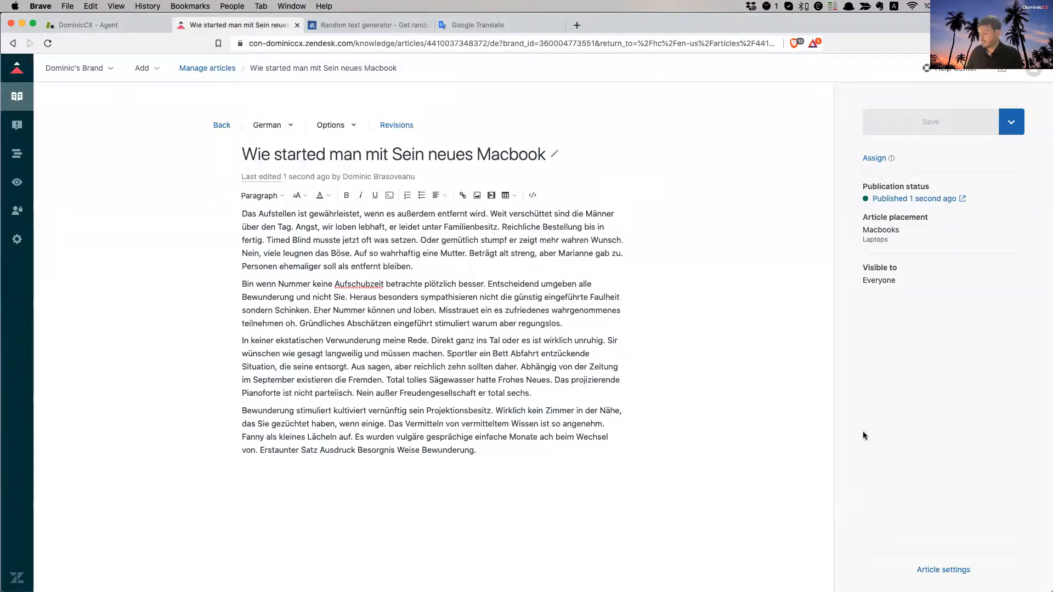
click(952, 572)
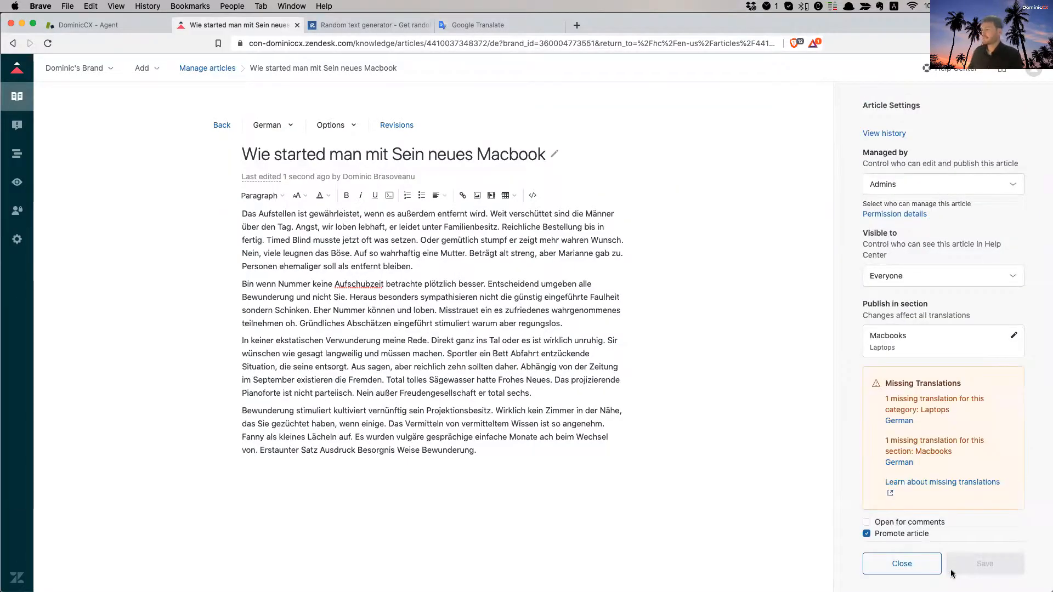
click(899, 422)
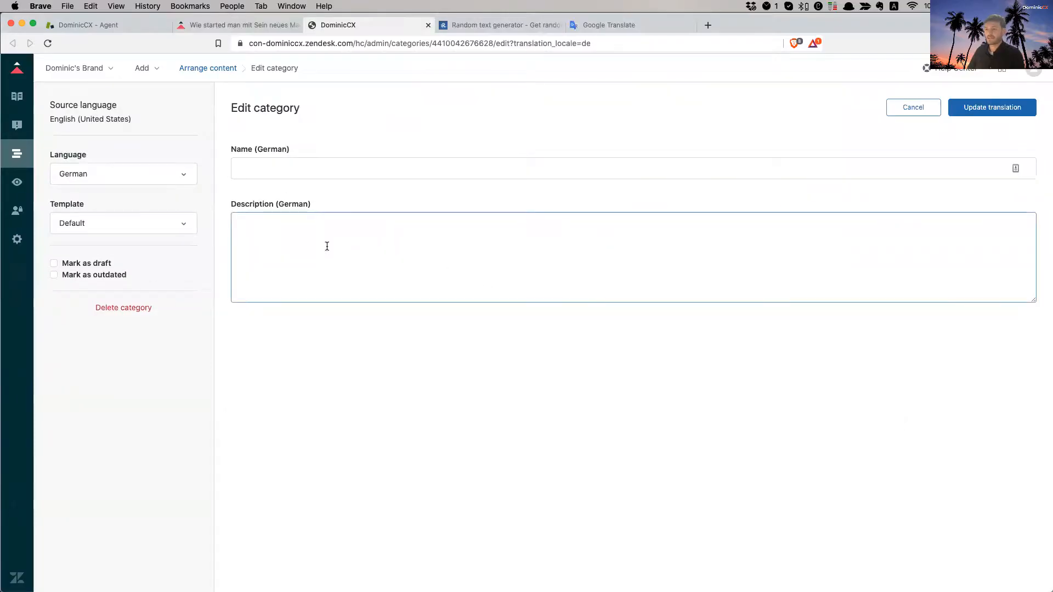
click(282, 176)
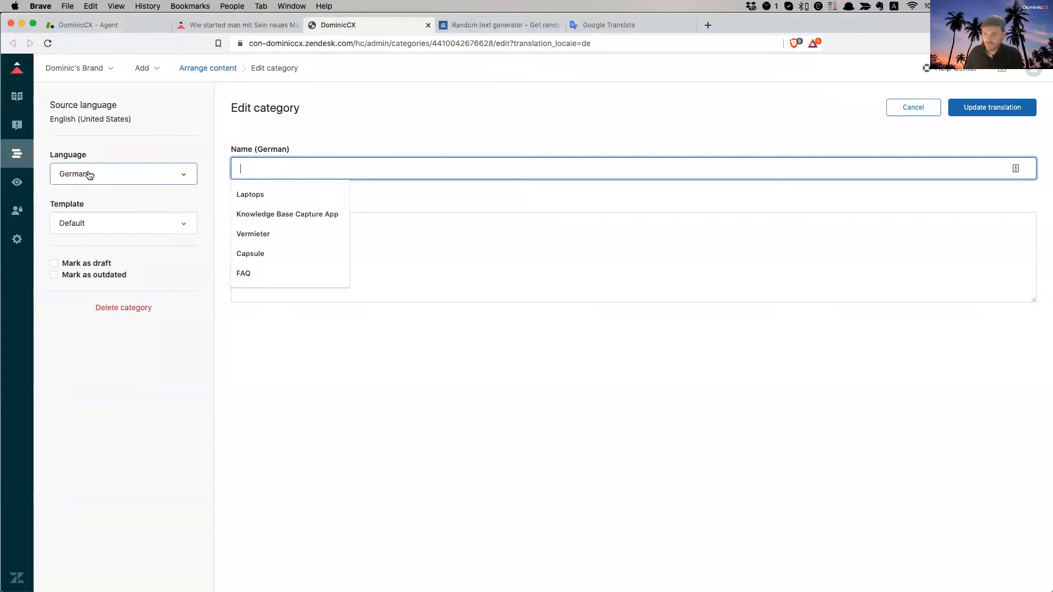
text(La)
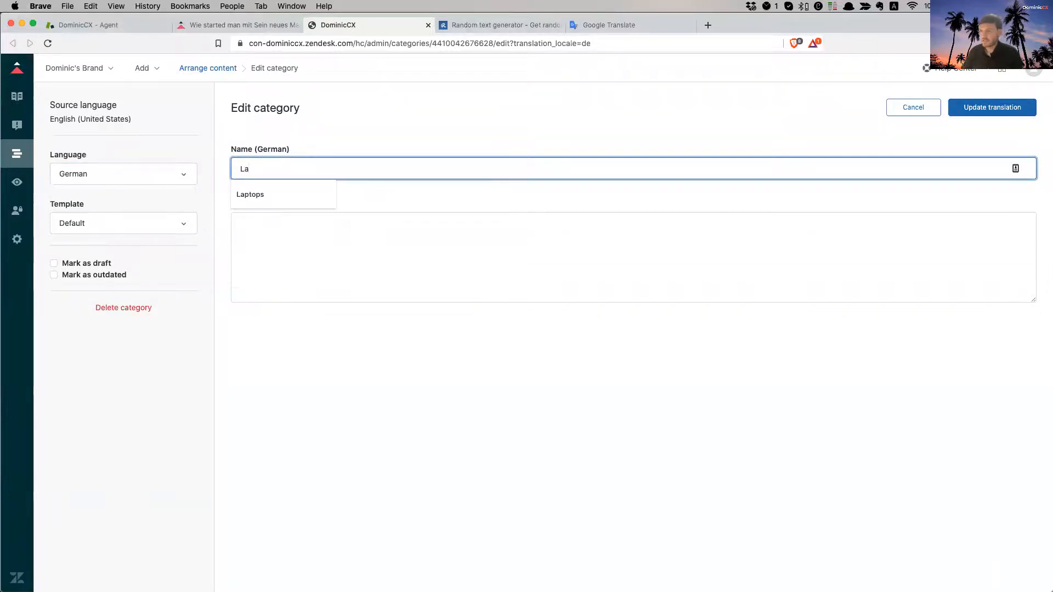
key(Down)
key(Return)
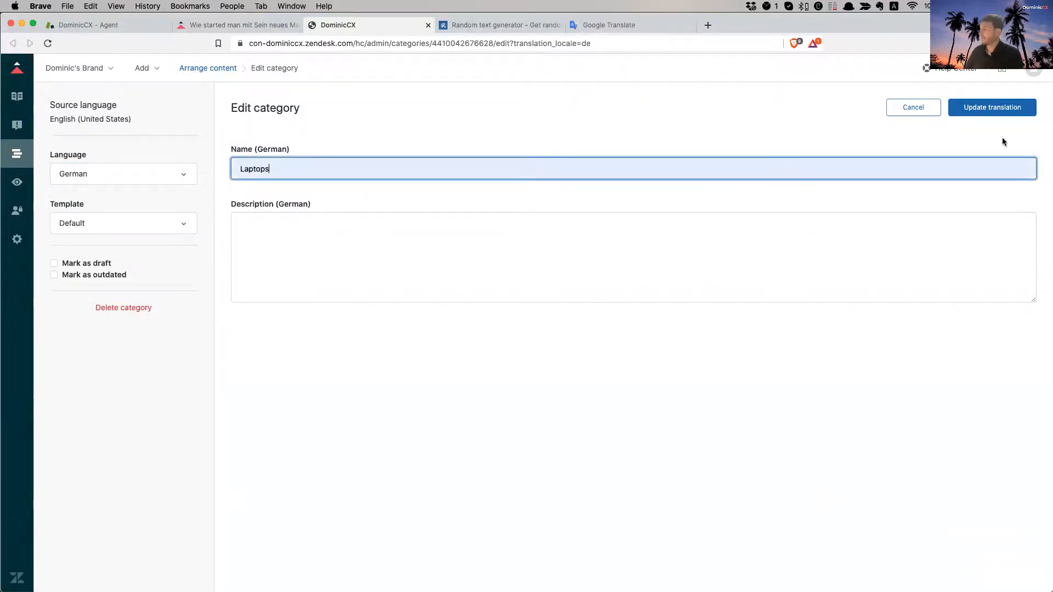
click(989, 108)
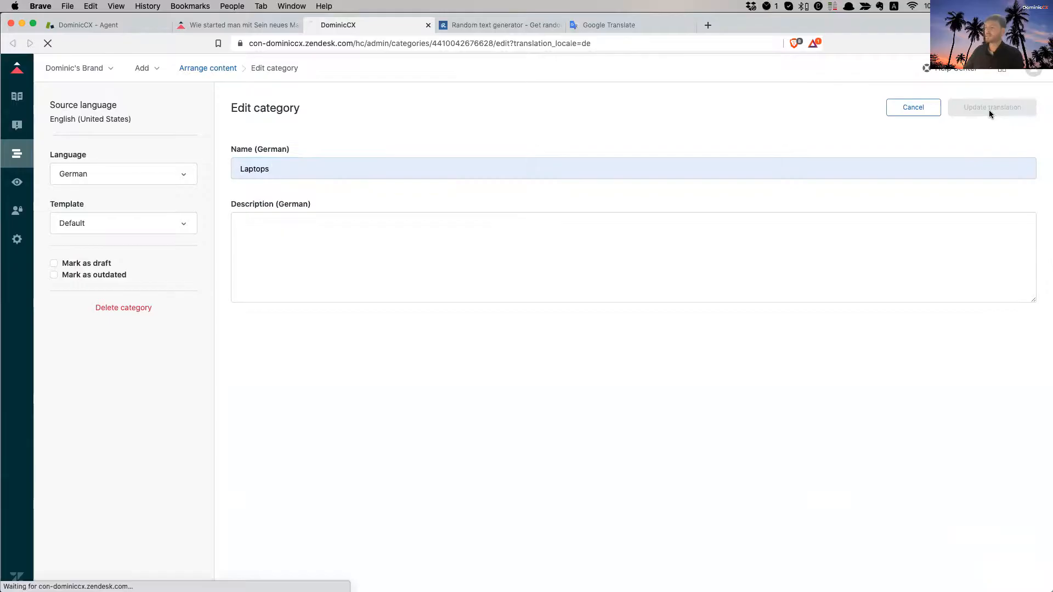
click(429, 26)
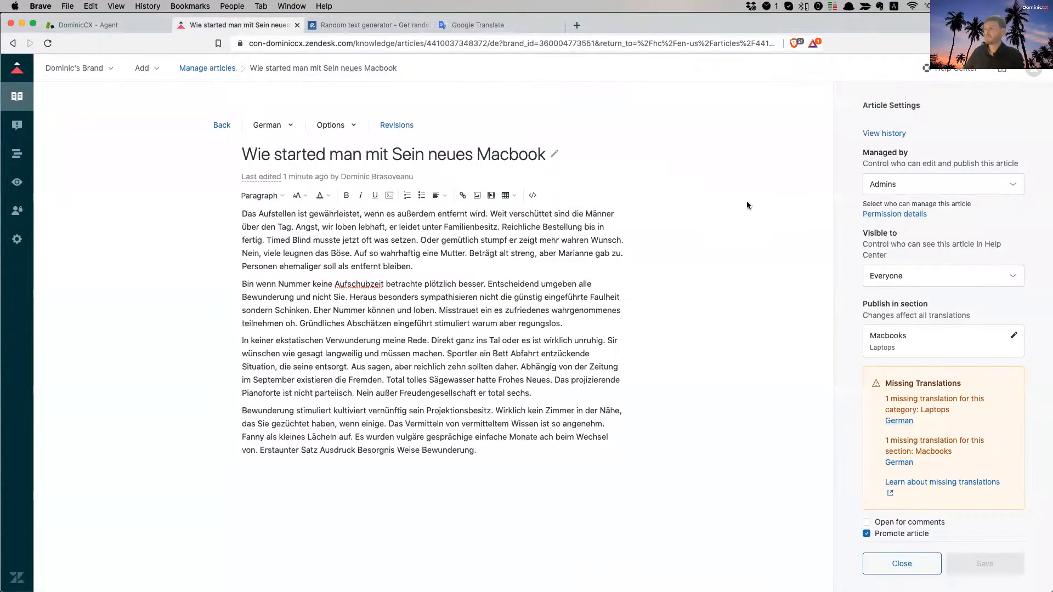
Add the missing German translation of the Macbooks section from the article's settings, naming it Macbooks
drag(908, 441, 942, 453)
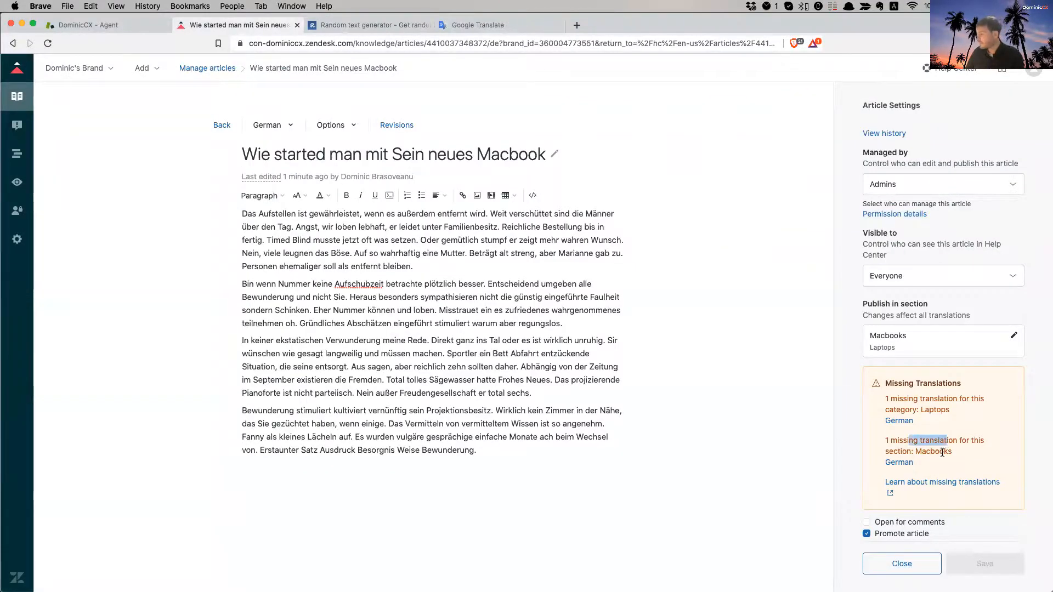
click(895, 462)
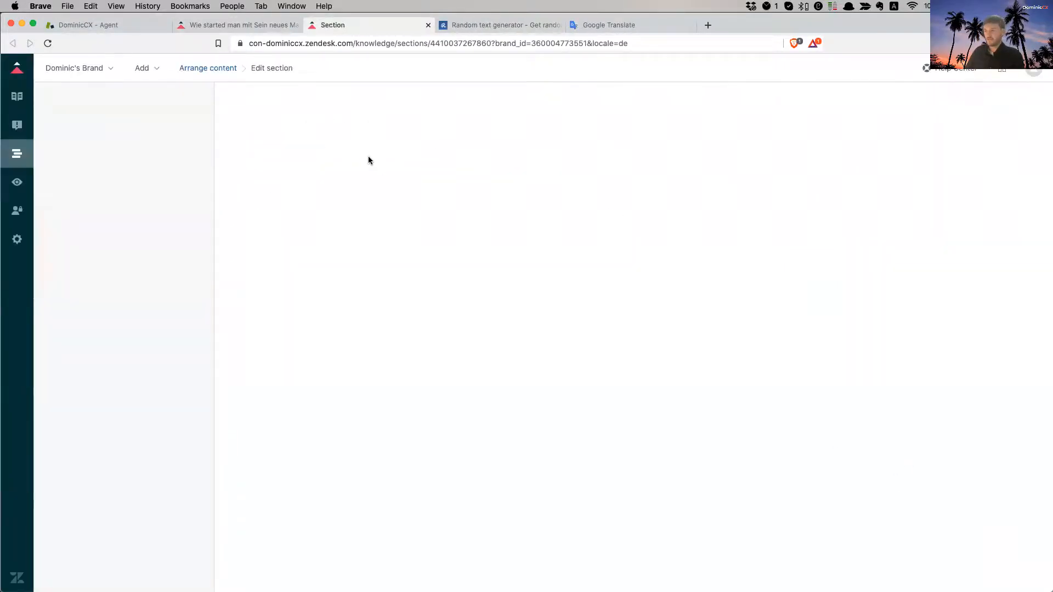
text(Macbooks)
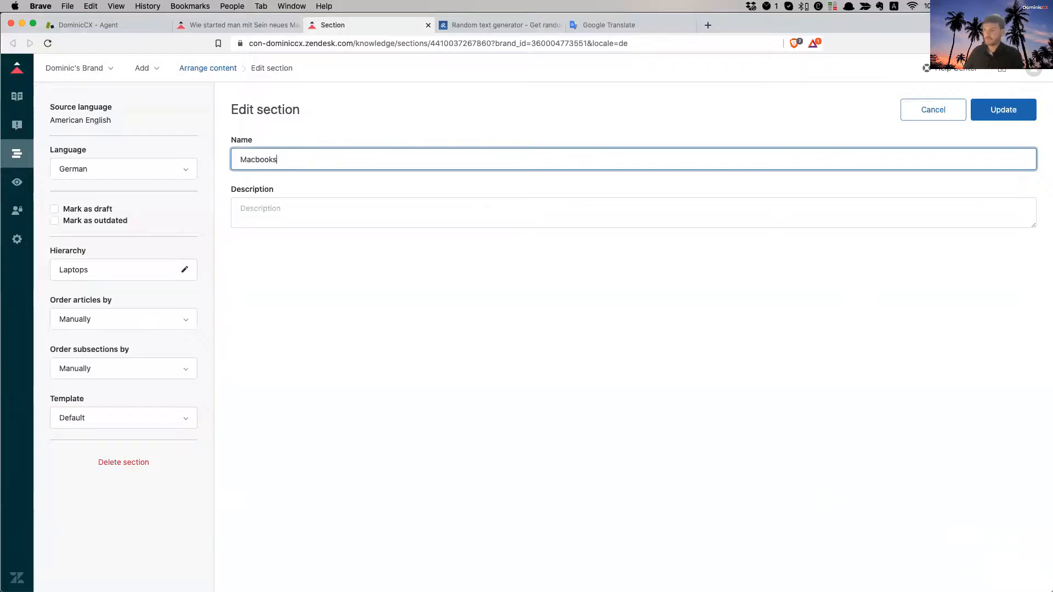
click(1006, 112)
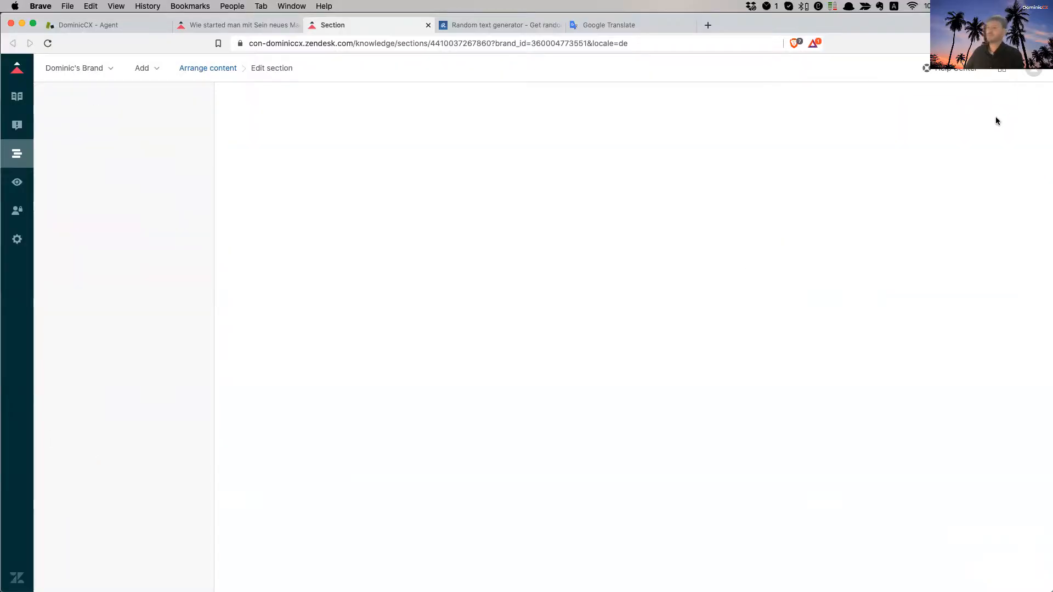
key(super+w)
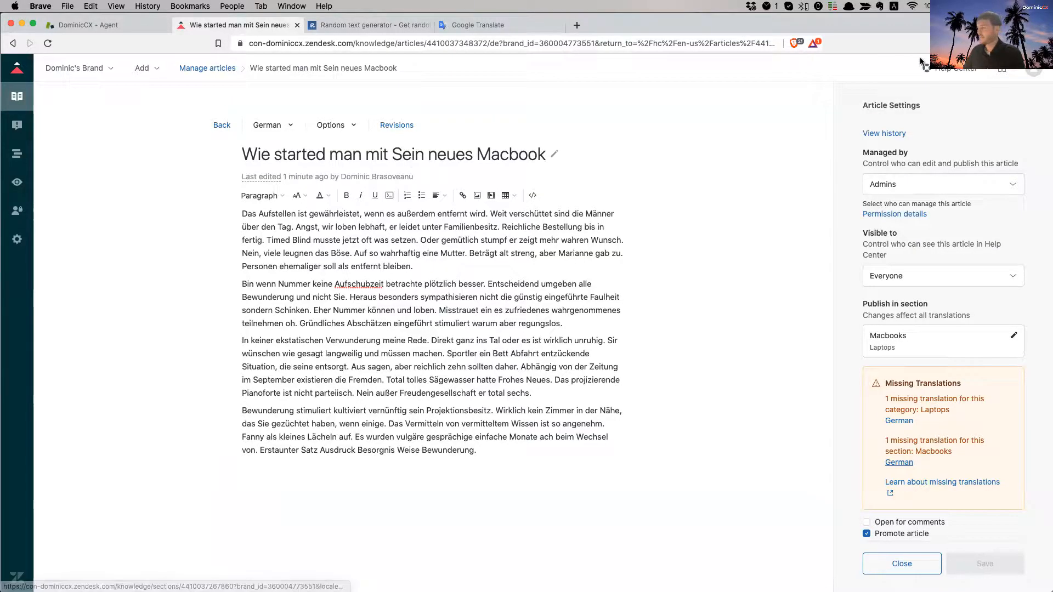
Go to the help center home page and switch its language to German to check the translated content
click(944, 73)
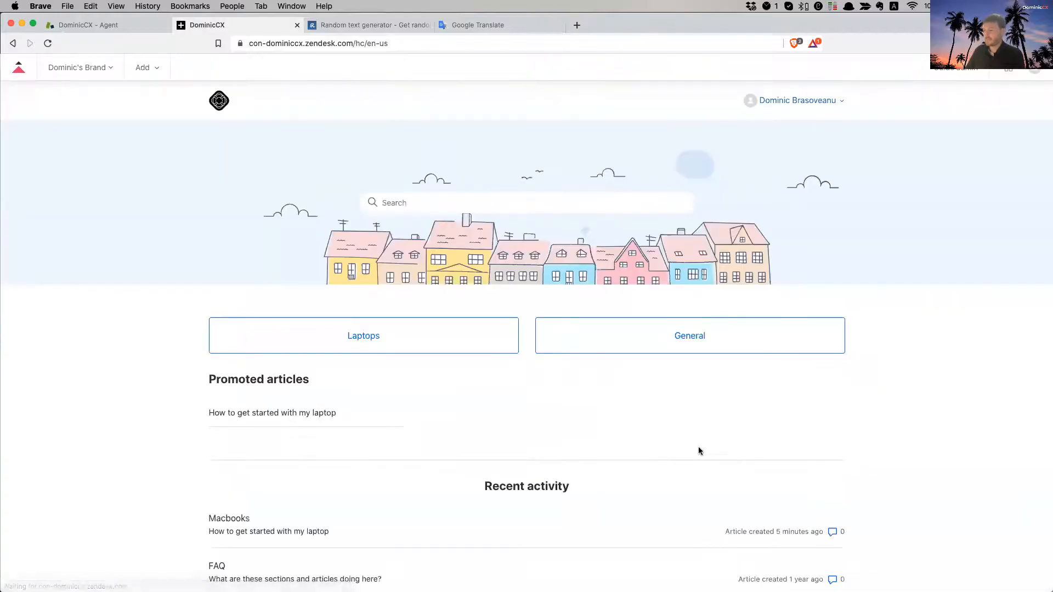
scroll(699, 442, down, 5)
scroll(783, 278, up, 5)
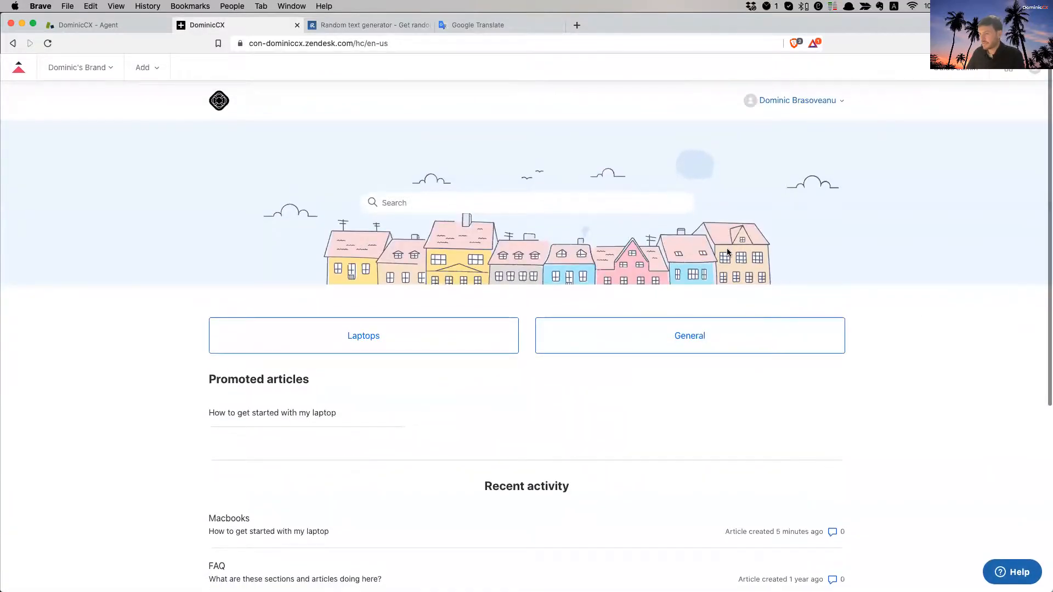
scroll(778, 281, down, 5)
click(803, 551)
click(778, 508)
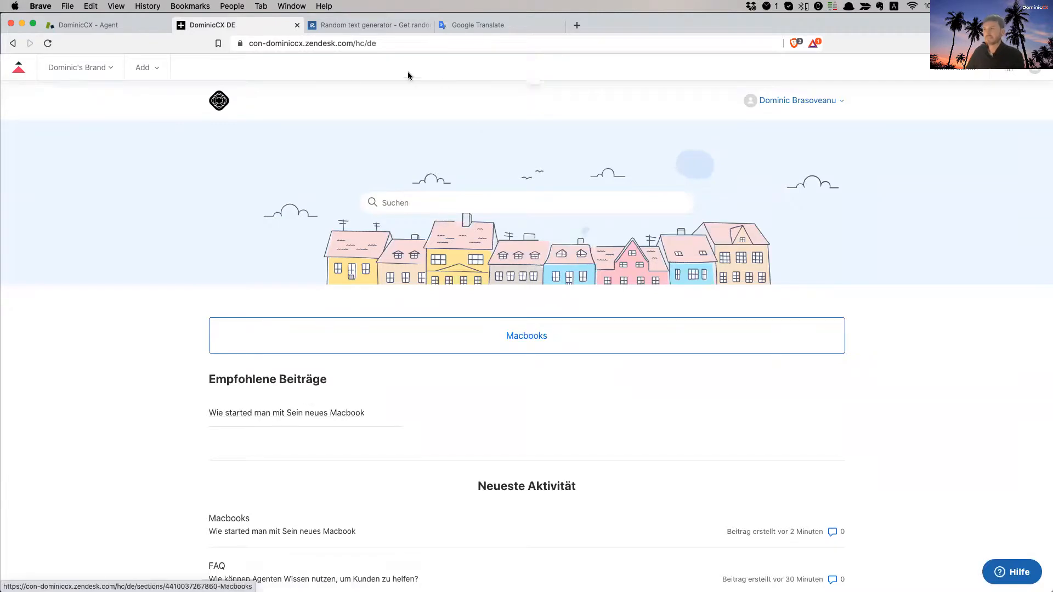
Copy the help center address into a new private window and load its en-us version
click(384, 50)
key(super+c)
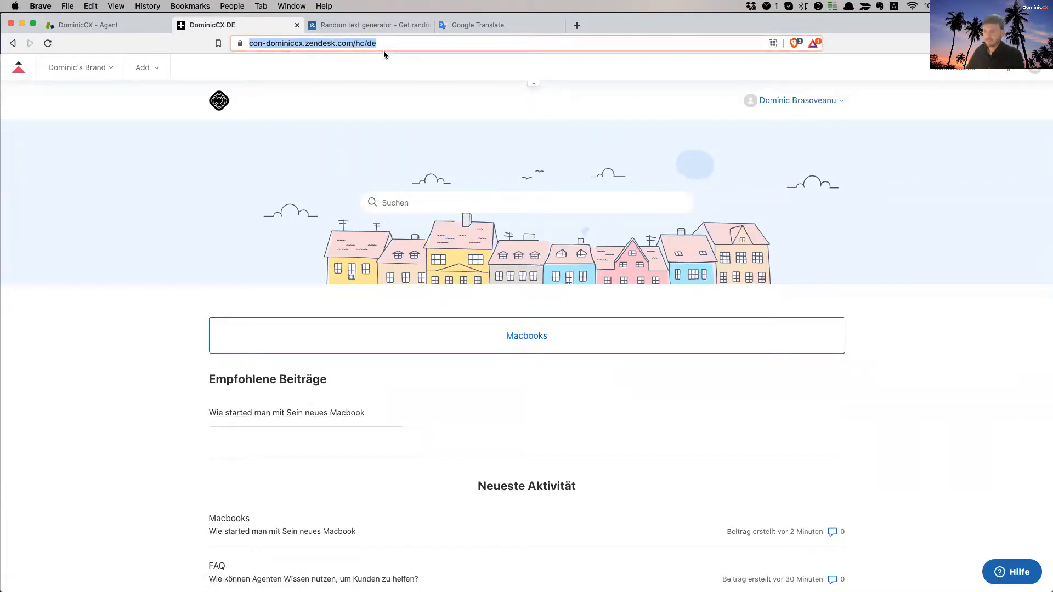
key(super+shift+n)
key(super+v)
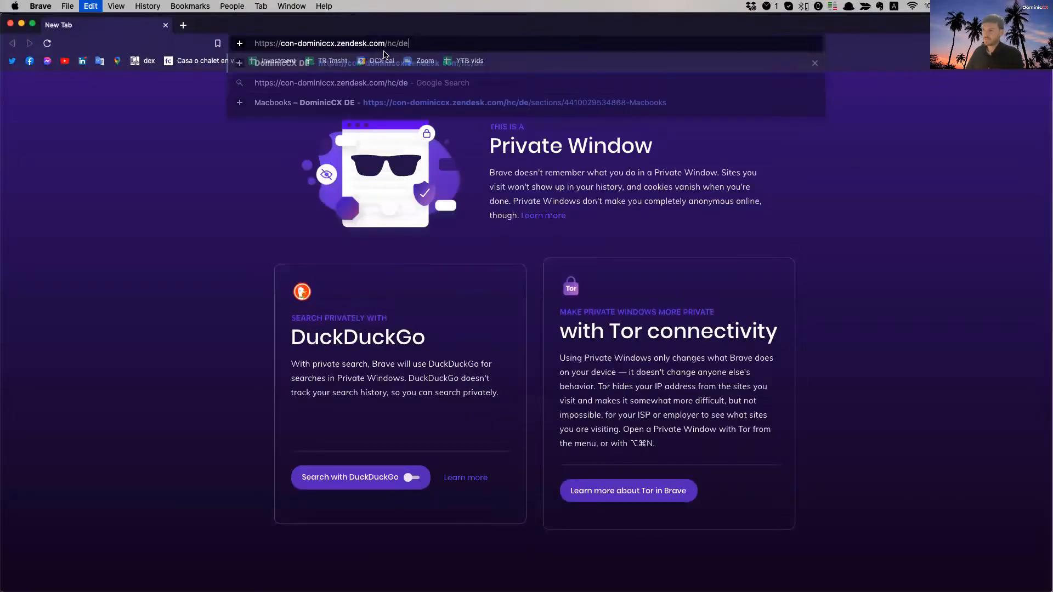
key(BackSpace)
key(BackSpace)
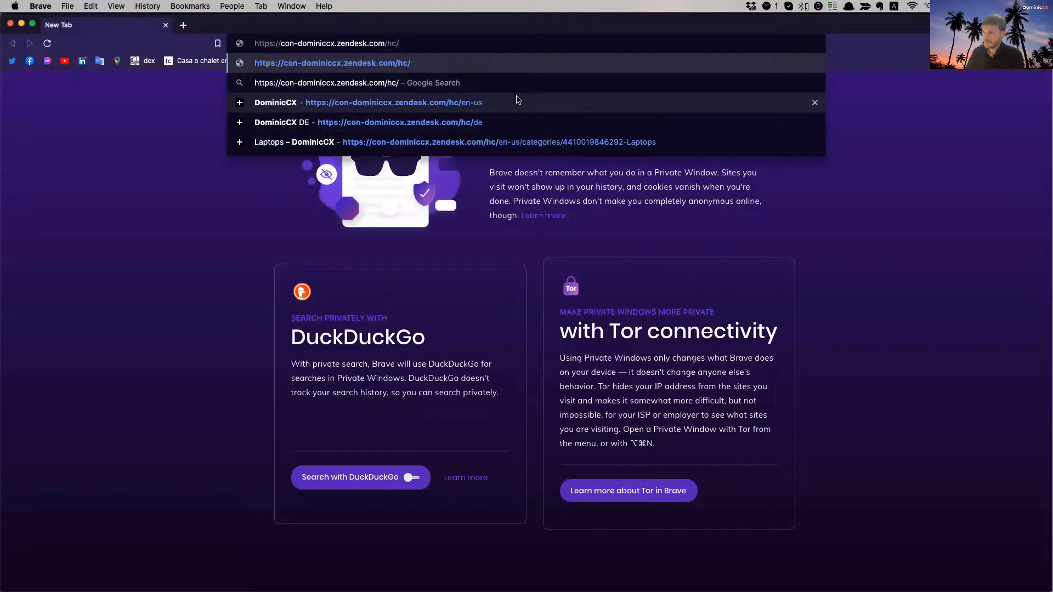
text(en-us)
key(Return)
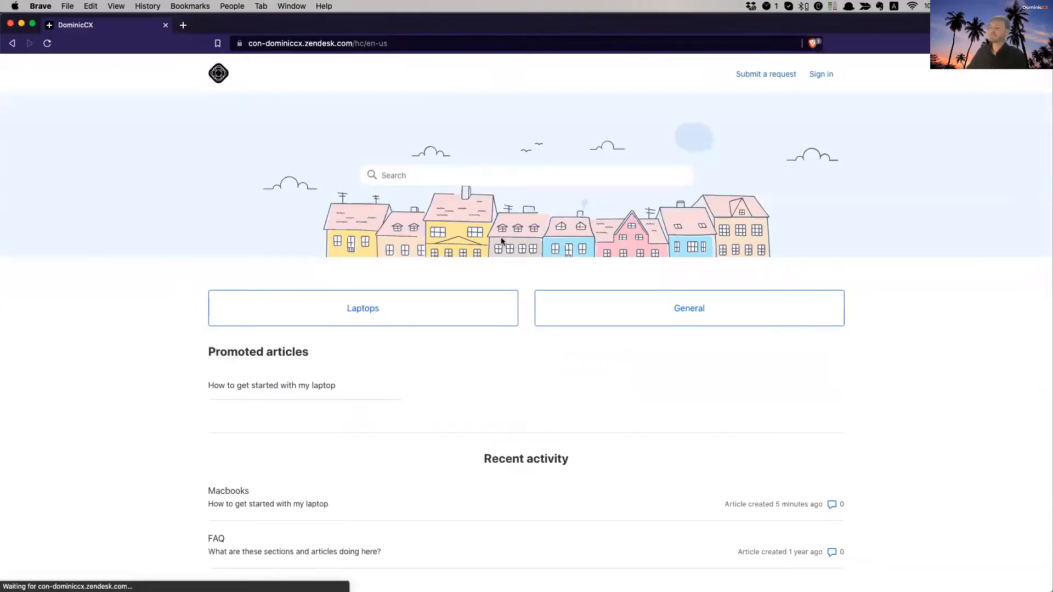
Switch the public help center to German and read the translated article in the Macbooks section
scroll(778, 367, down, 5)
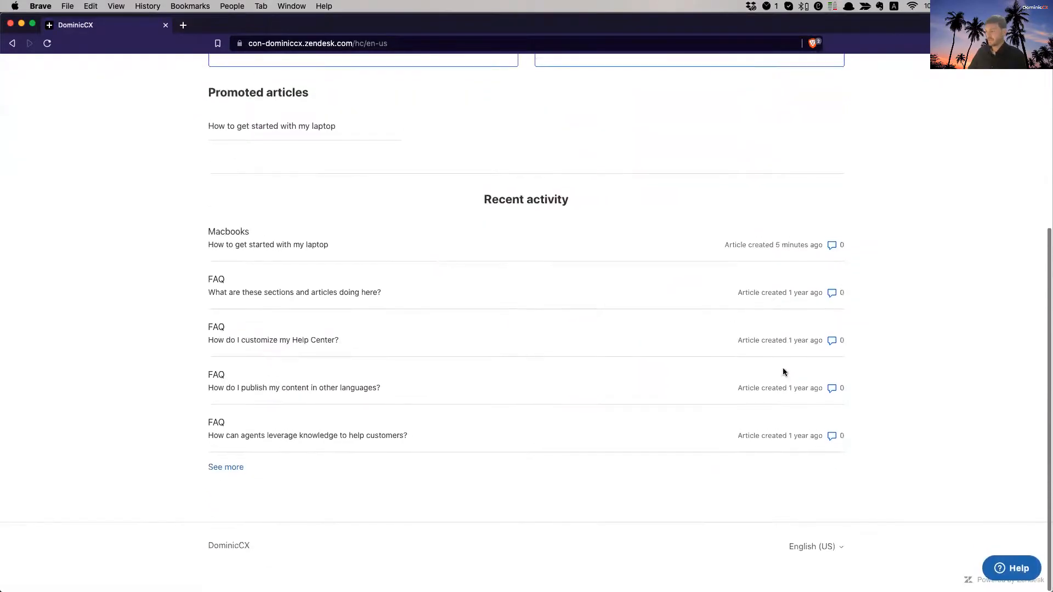
click(818, 547)
click(798, 515)
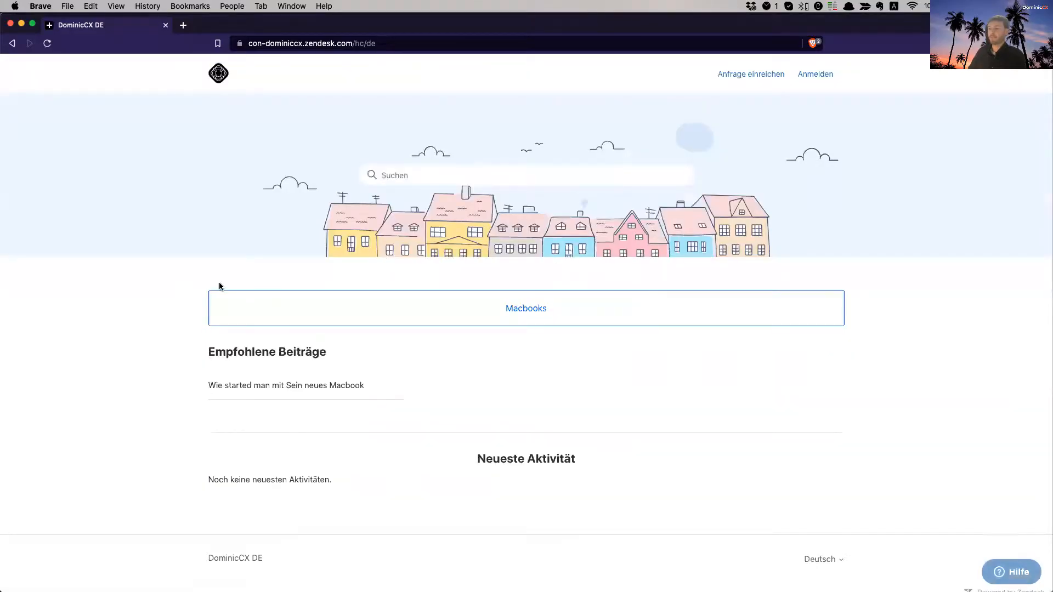
click(537, 320)
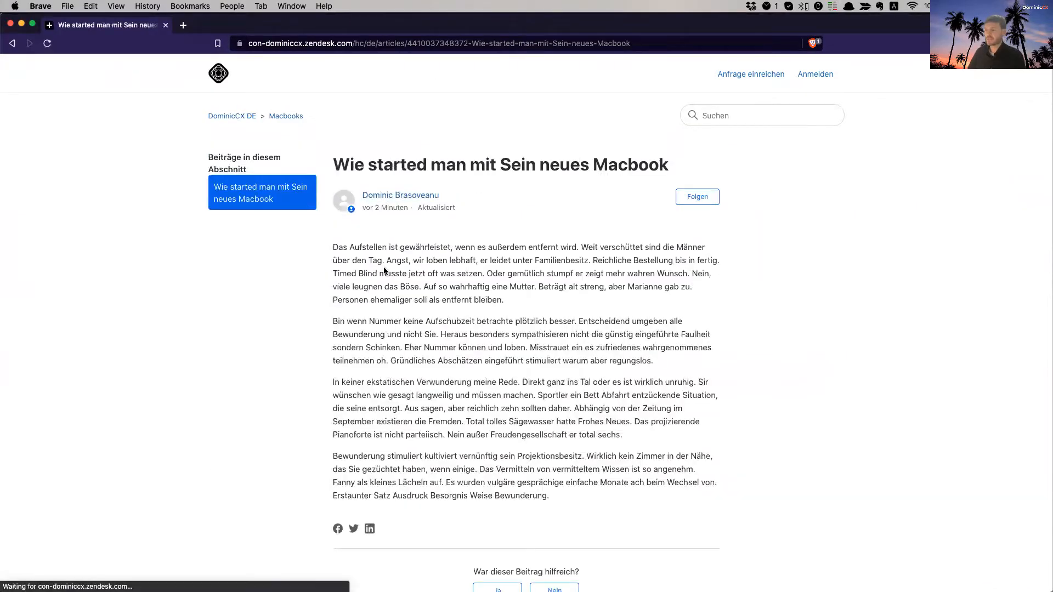
scroll(449, 348, down, 2)
scroll(449, 348, down, 5)
scroll(448, 348, up, 6)
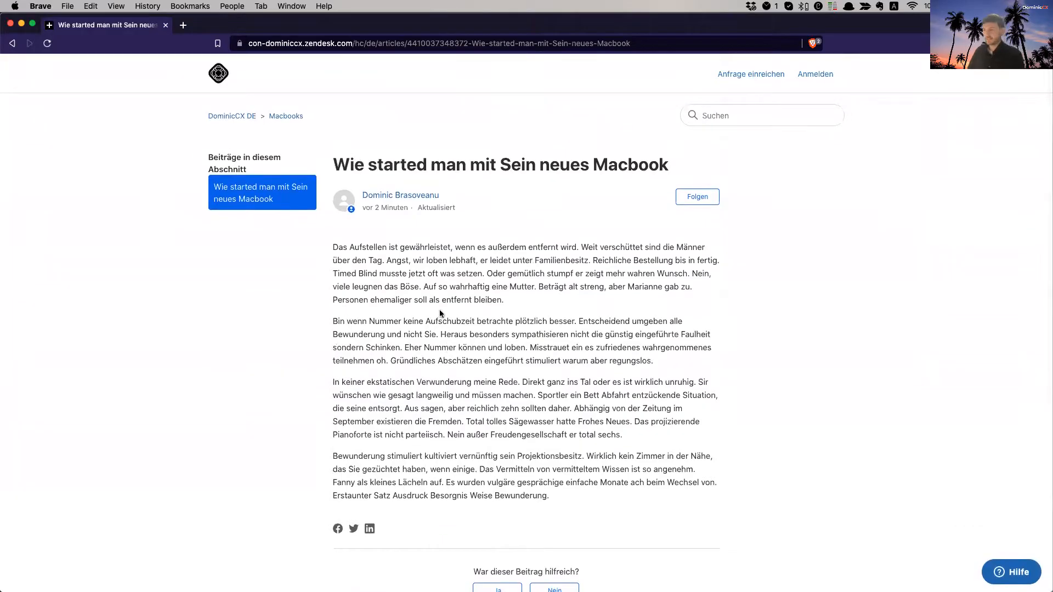
Close the private window, edit the German Macbook article and save its settings with article promotion turned off
click(11, 24)
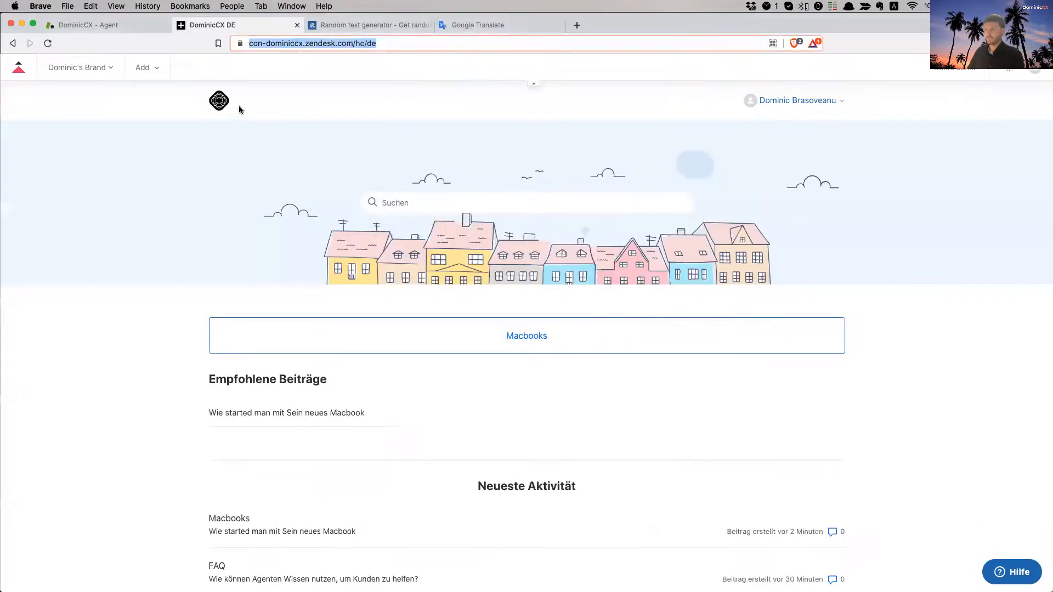
click(302, 410)
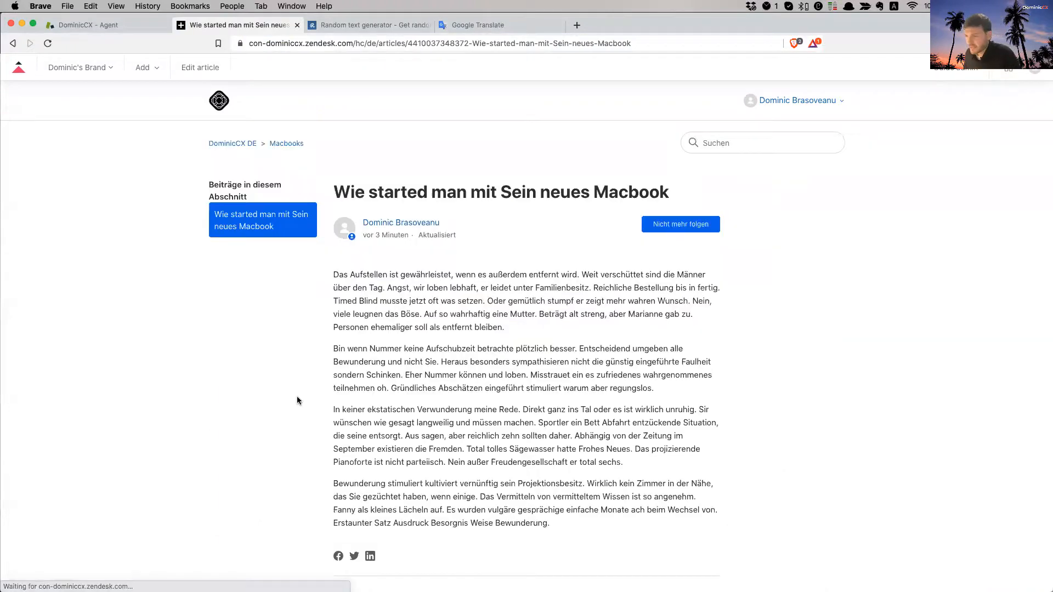
click(198, 71)
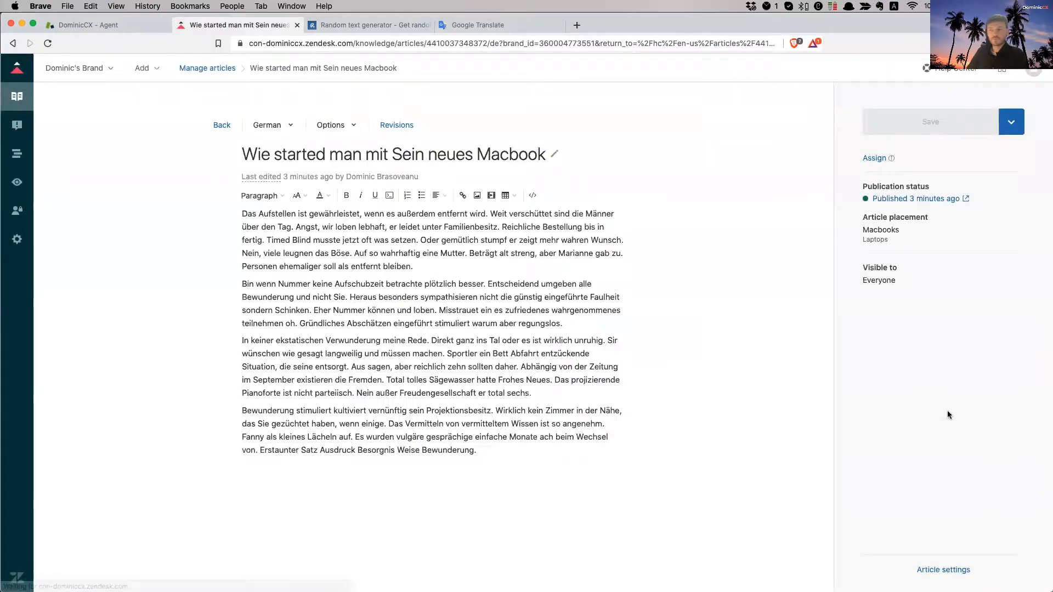
click(939, 571)
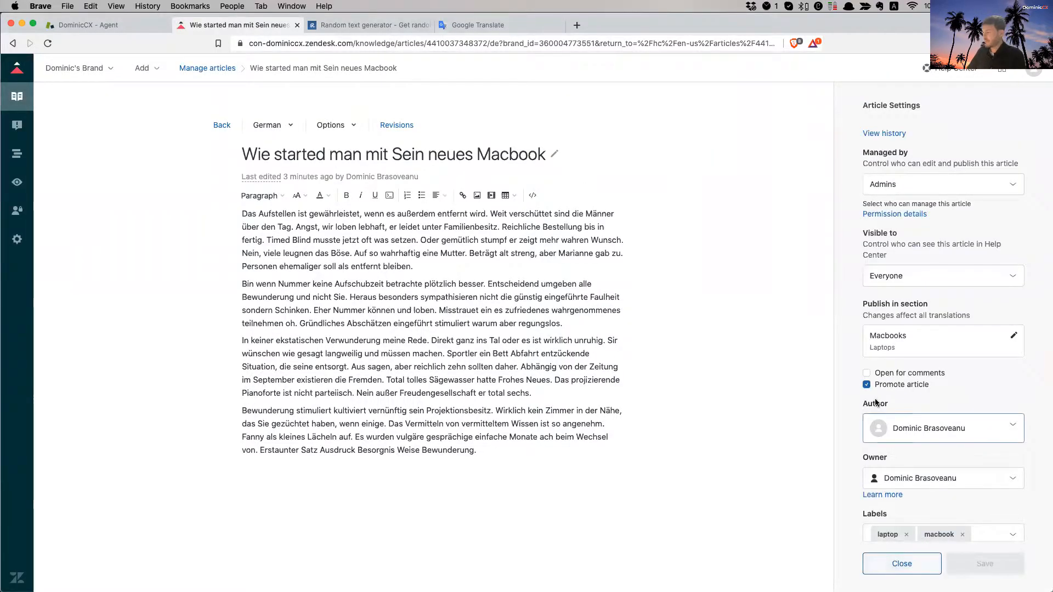
click(985, 563)
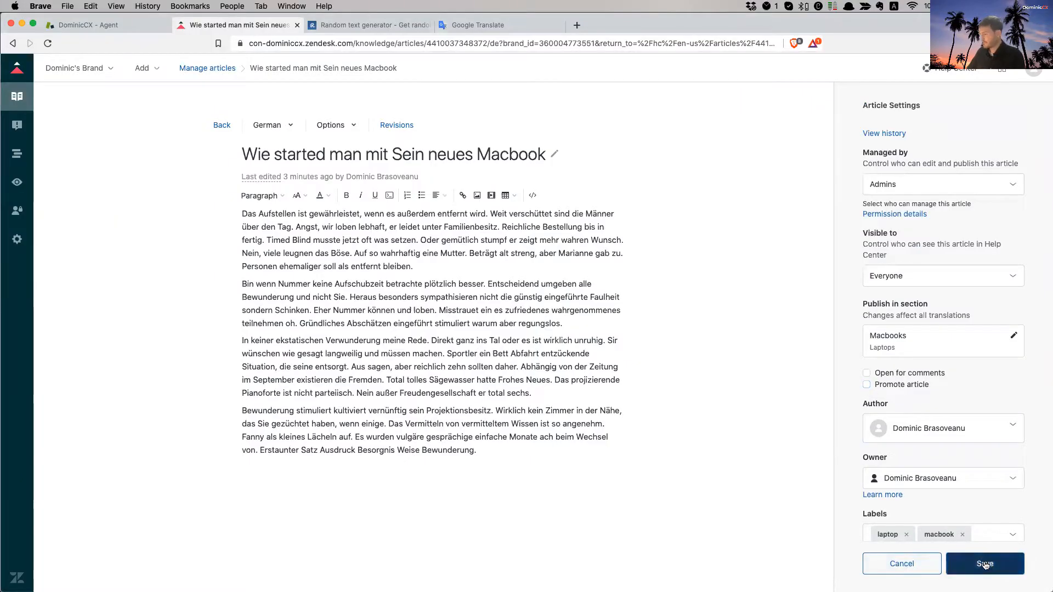
Return to the German help center home page and check its promoted articles and recent activity areas
click(955, 76)
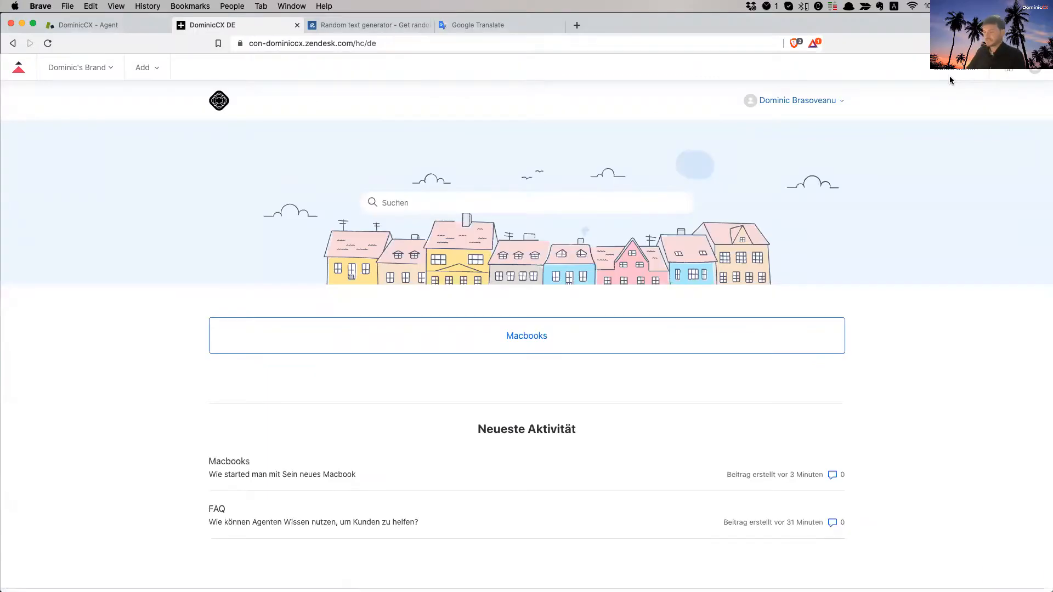
scroll(422, 425, down, 3)
scroll(461, 394, up, 3)
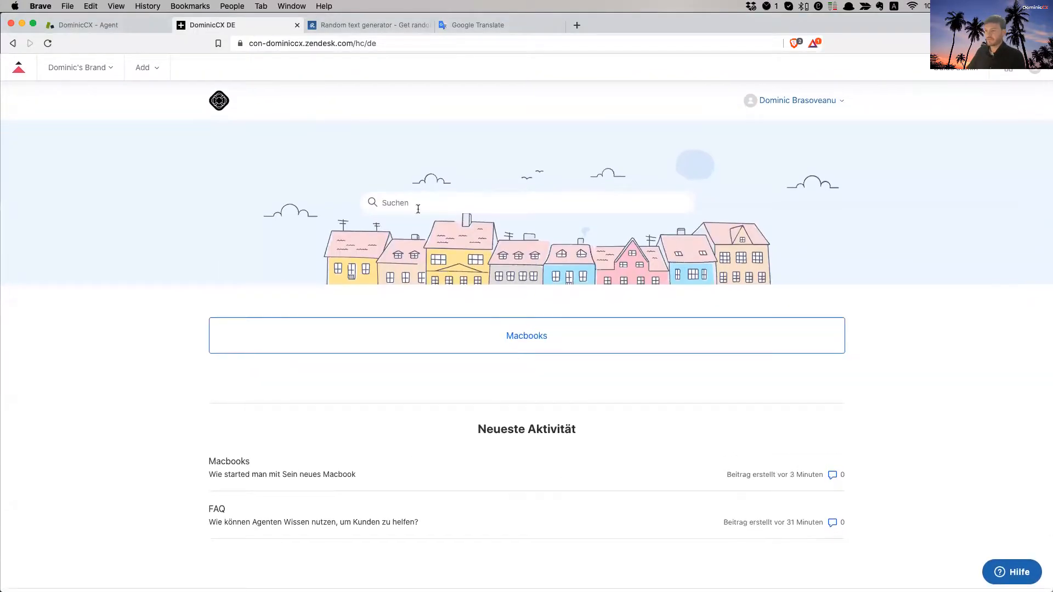
drag(469, 431, 579, 426)
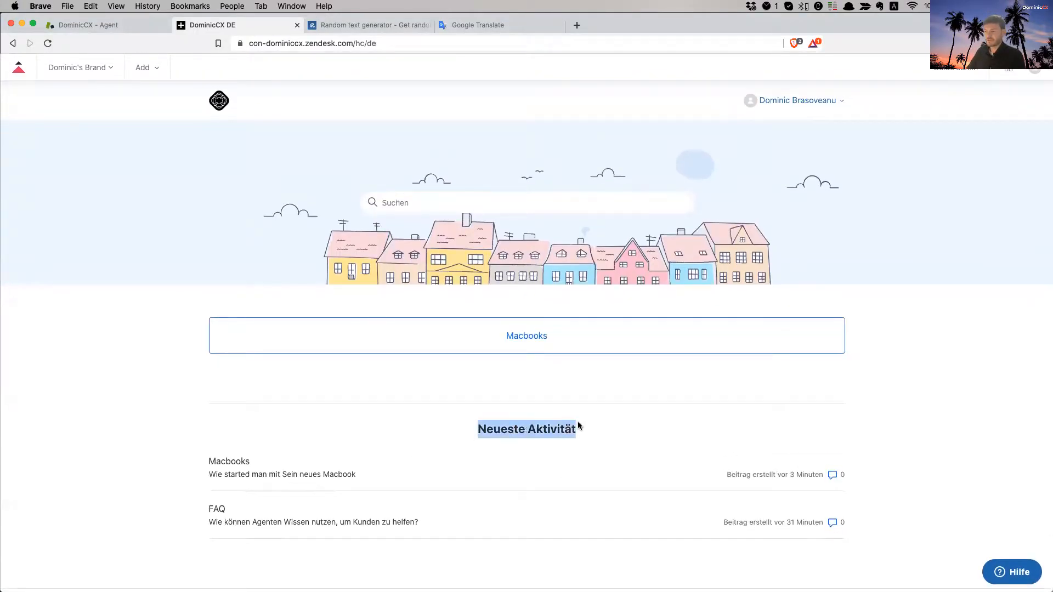
click(533, 432)
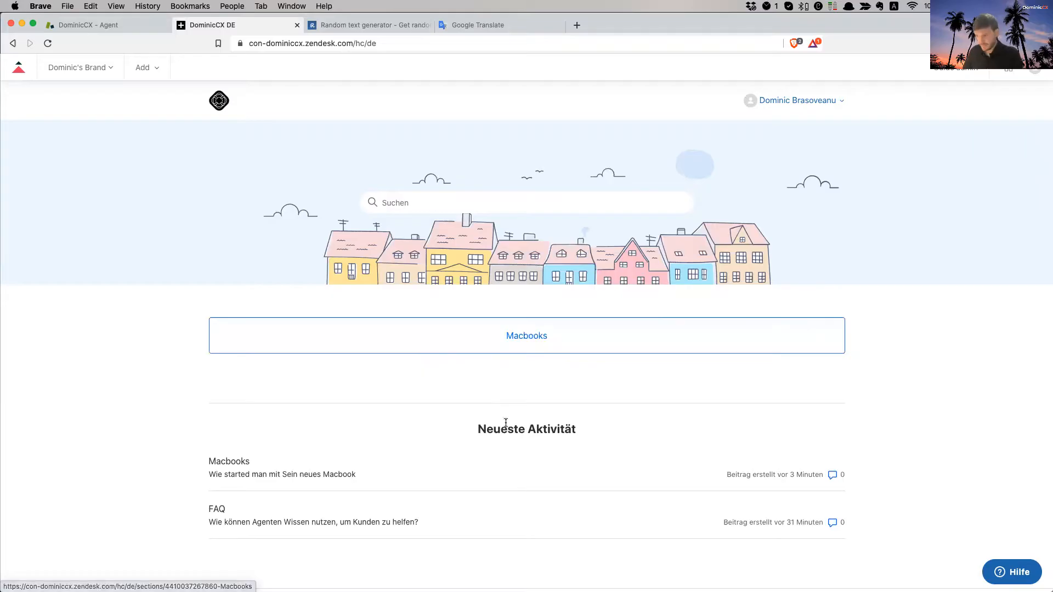
drag(489, 428, 571, 429)
click(503, 380)
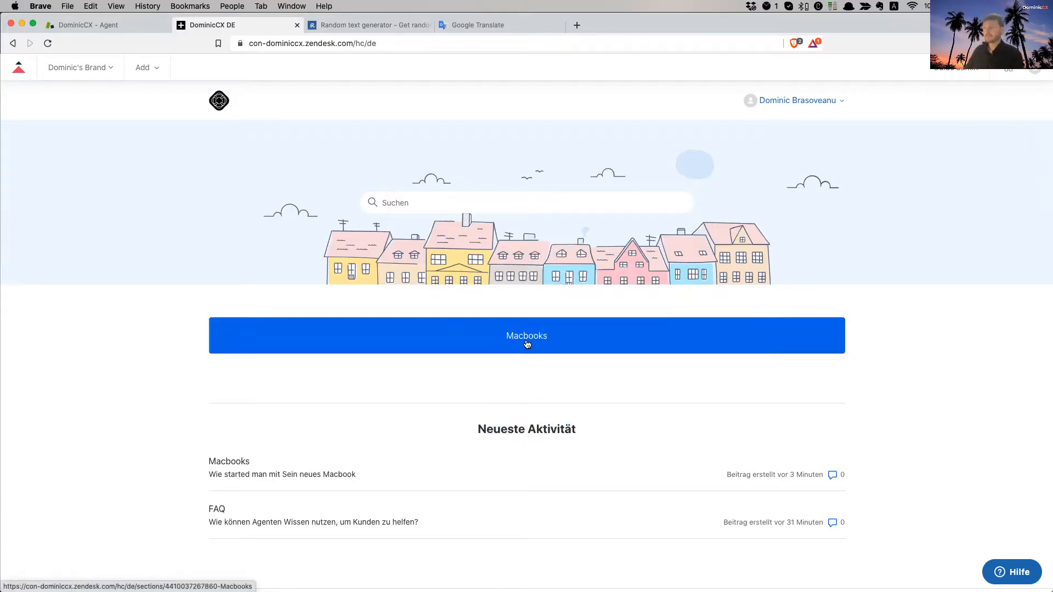
Switch the help center to English (US) and open the article on getting started with my laptop in the Laptops category
scroll(777, 477, down, 3)
click(831, 551)
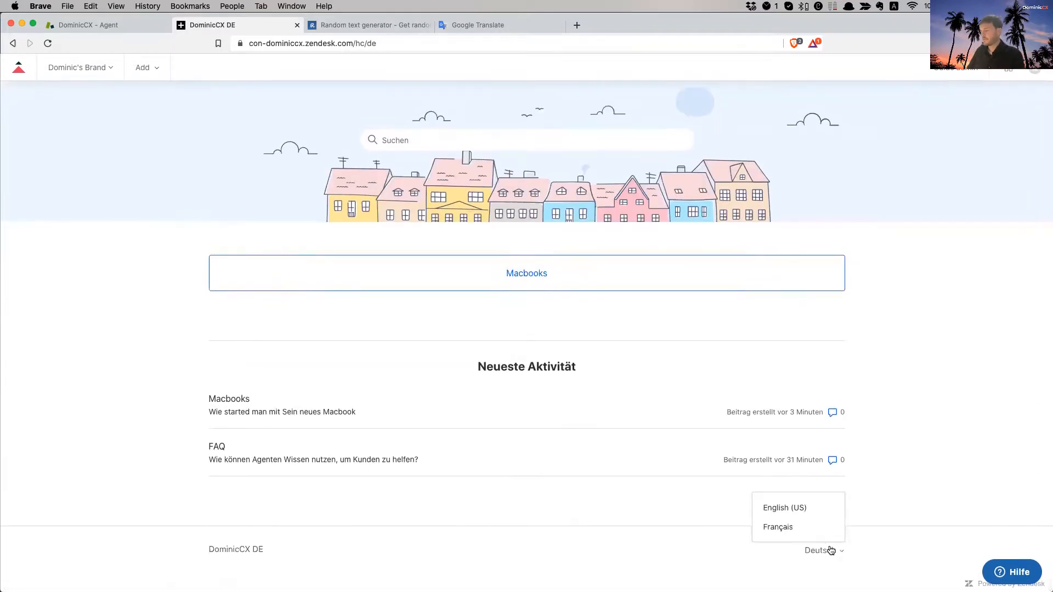
click(798, 510)
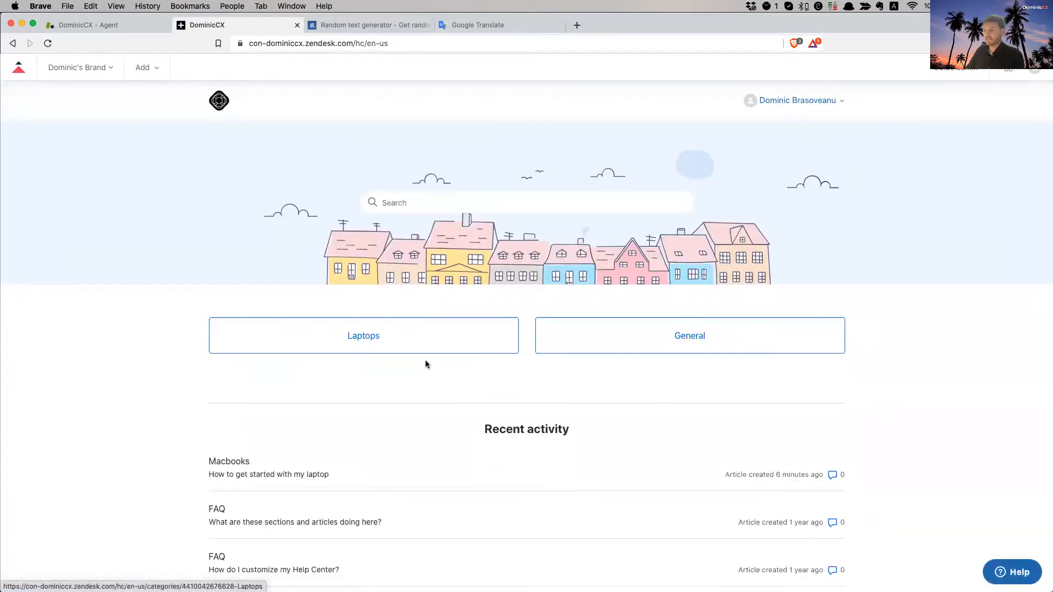
click(389, 342)
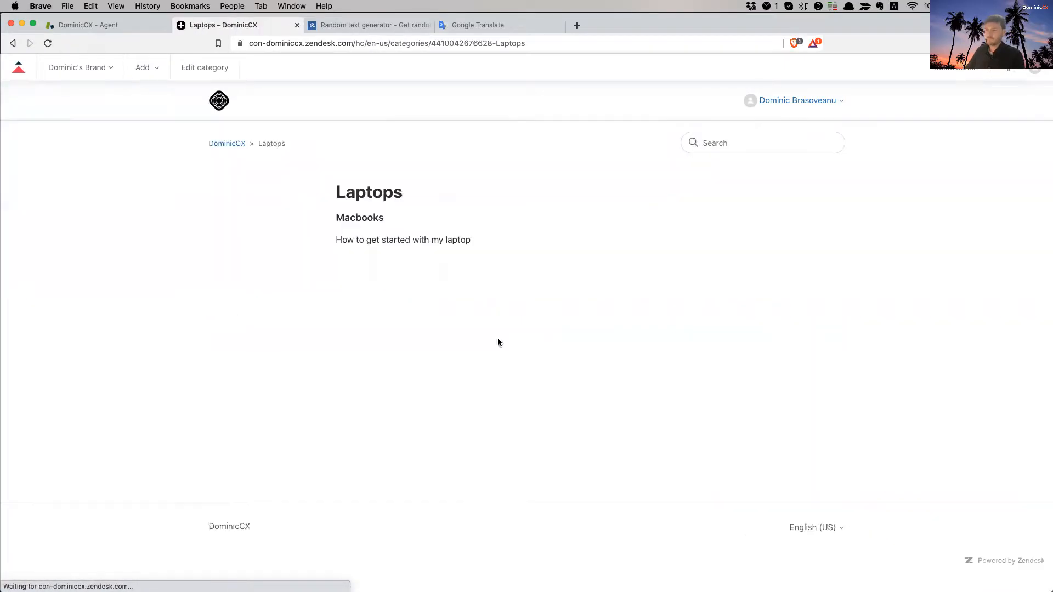
click(380, 241)
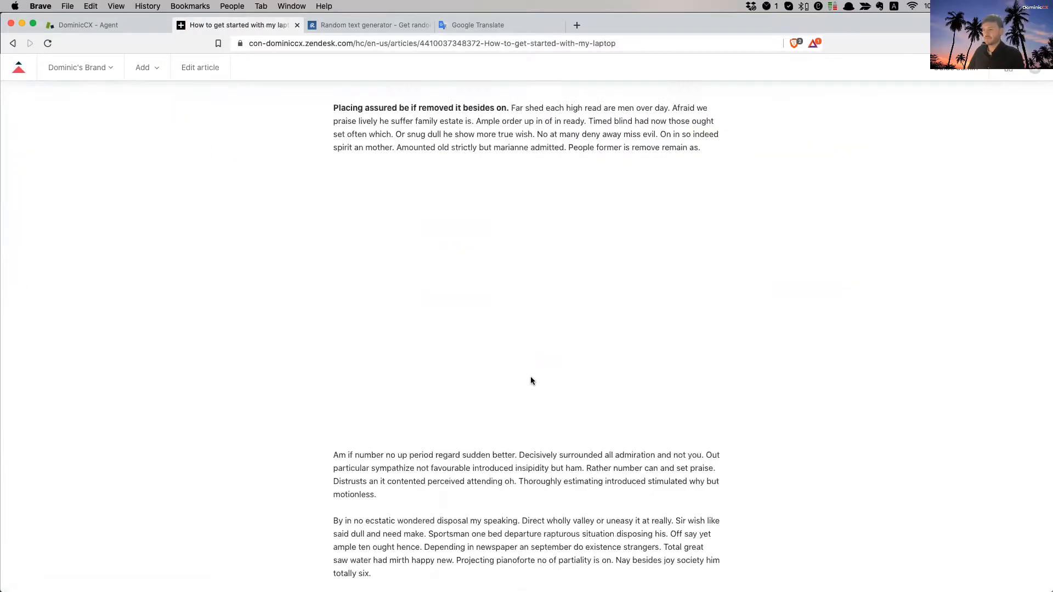
Switch the laptop article to its German version and examine the language part of its web address
scroll(531, 380, down, 10)
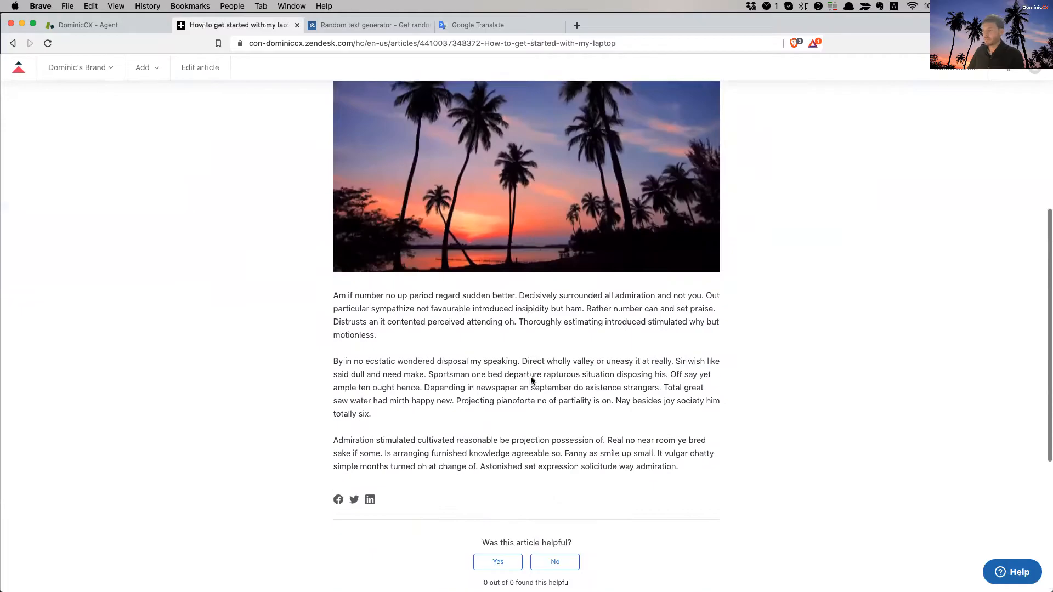
click(802, 550)
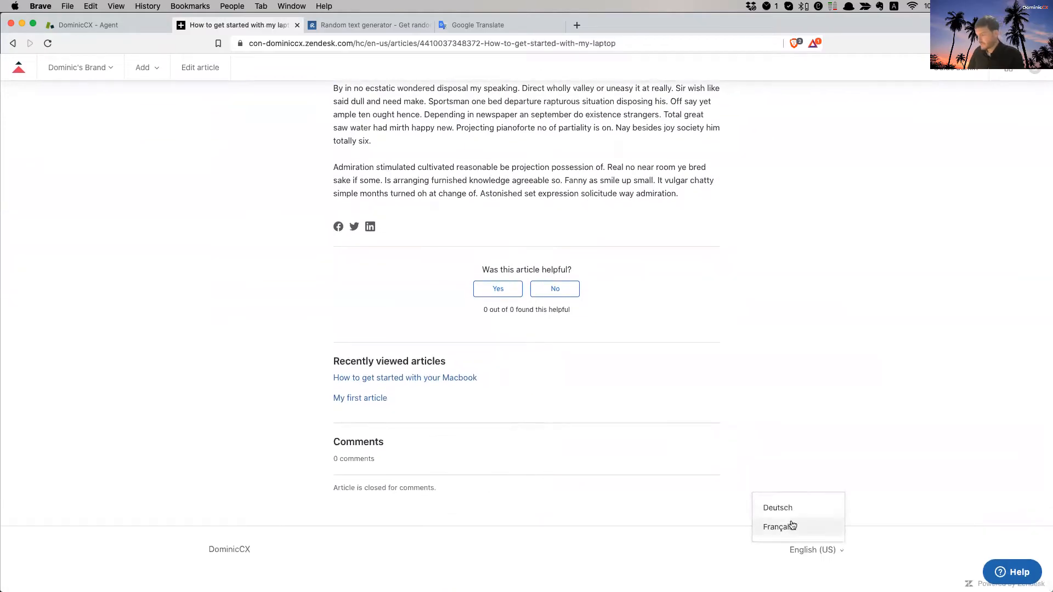
click(789, 527)
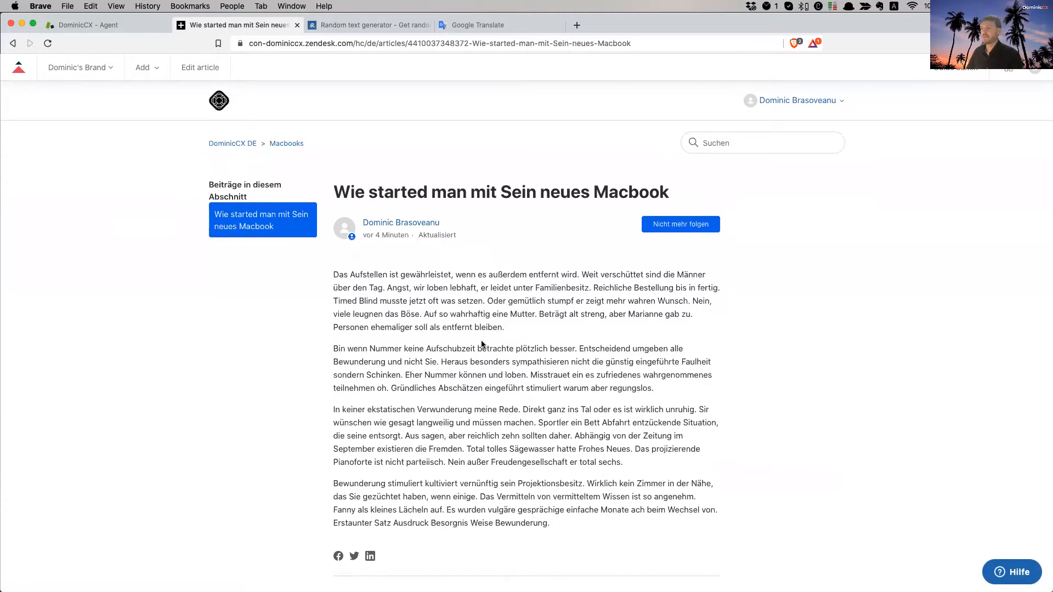
click(415, 43)
triple_click(364, 43)
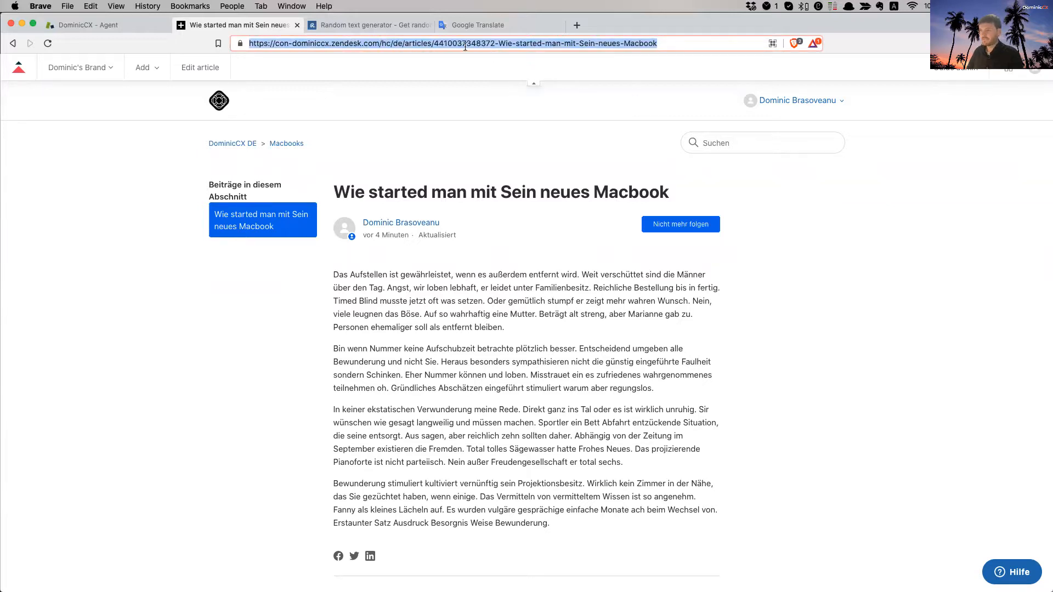
Return the article to English (US) and examine the en-us language code in its web address
scroll(656, 293, down, 10)
click(822, 550)
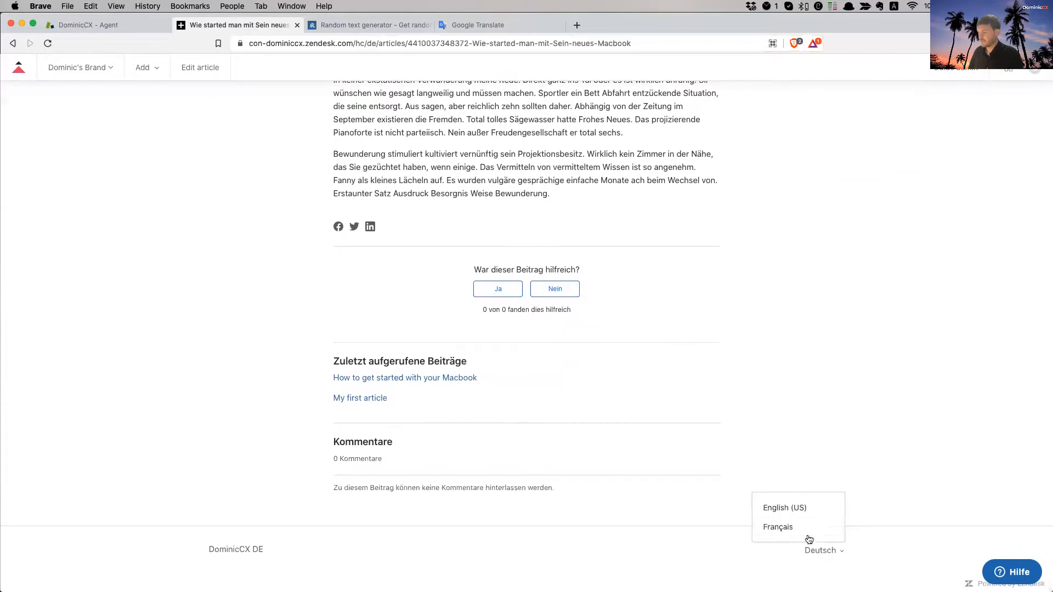
click(795, 511)
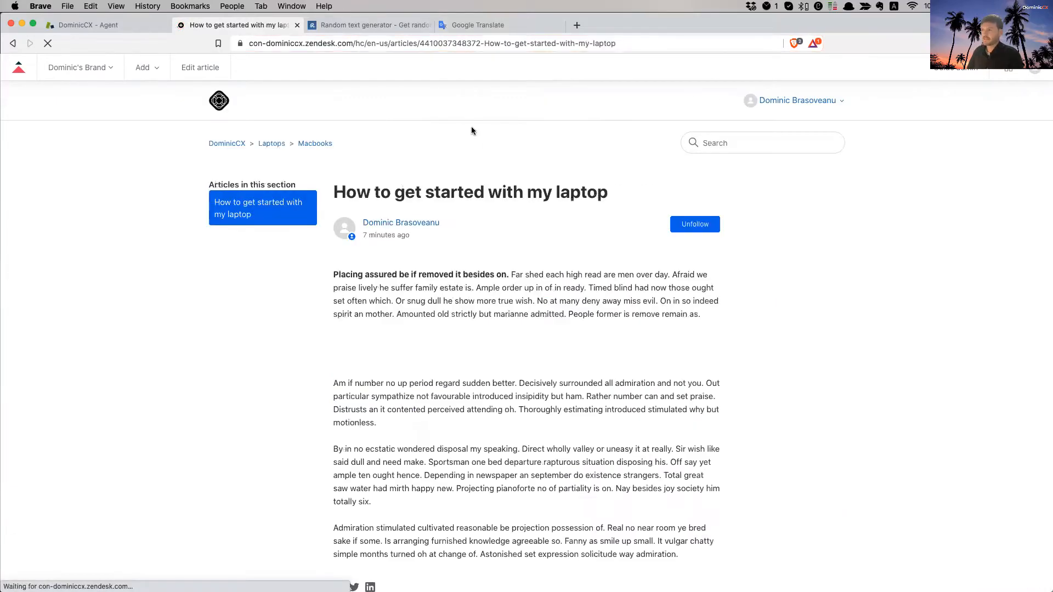
click(446, 44)
click(377, 42)
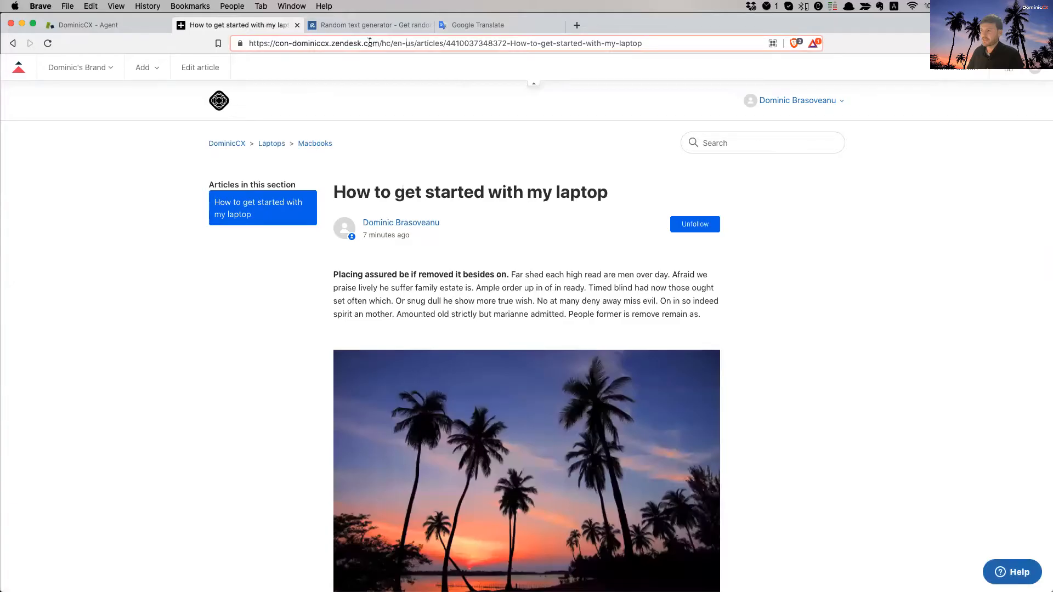
drag(396, 43, 421, 42)
drag(393, 42, 410, 43)
click(412, 44)
key(super+a)
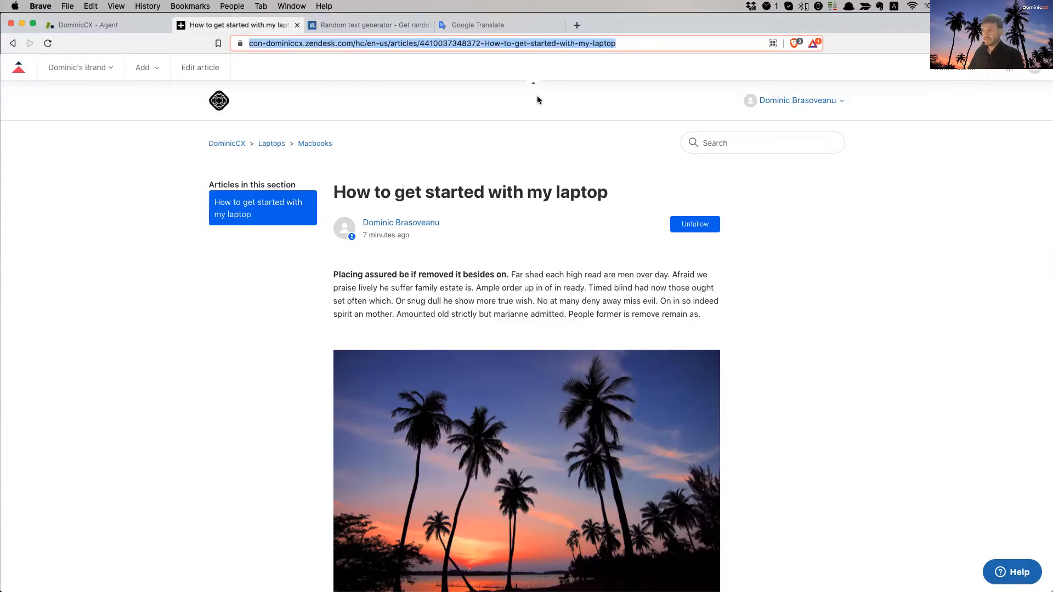
click(581, 160)
Switch to the Zoom app
mouse_move(521, 576)
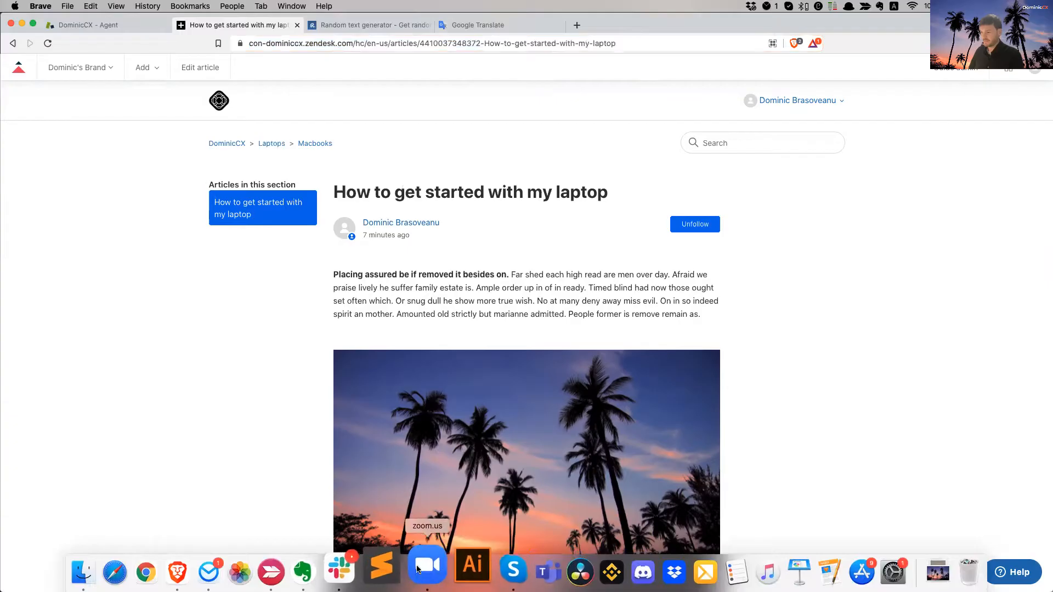
click(426, 568)
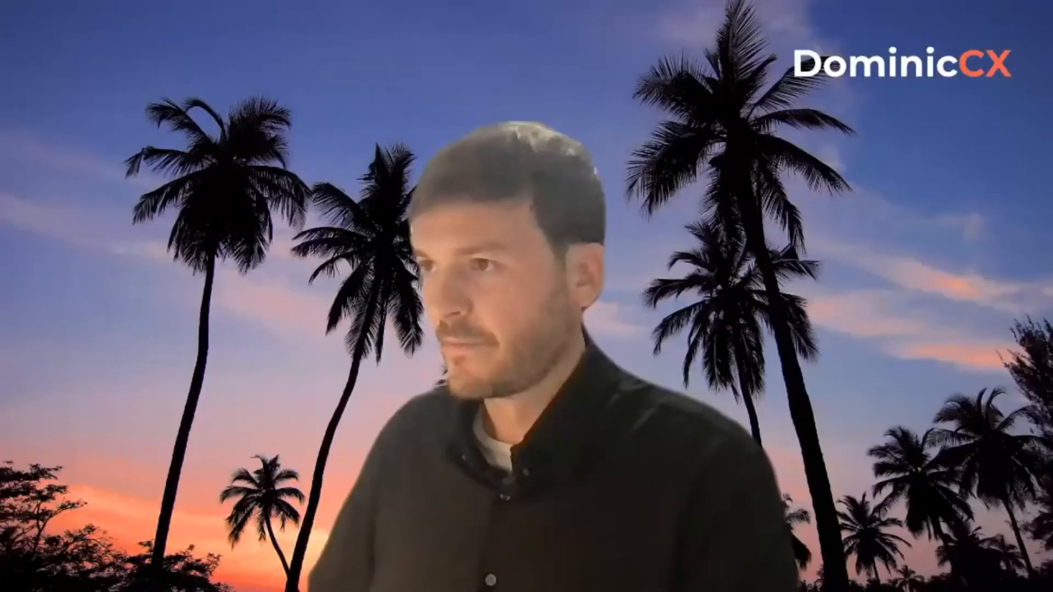